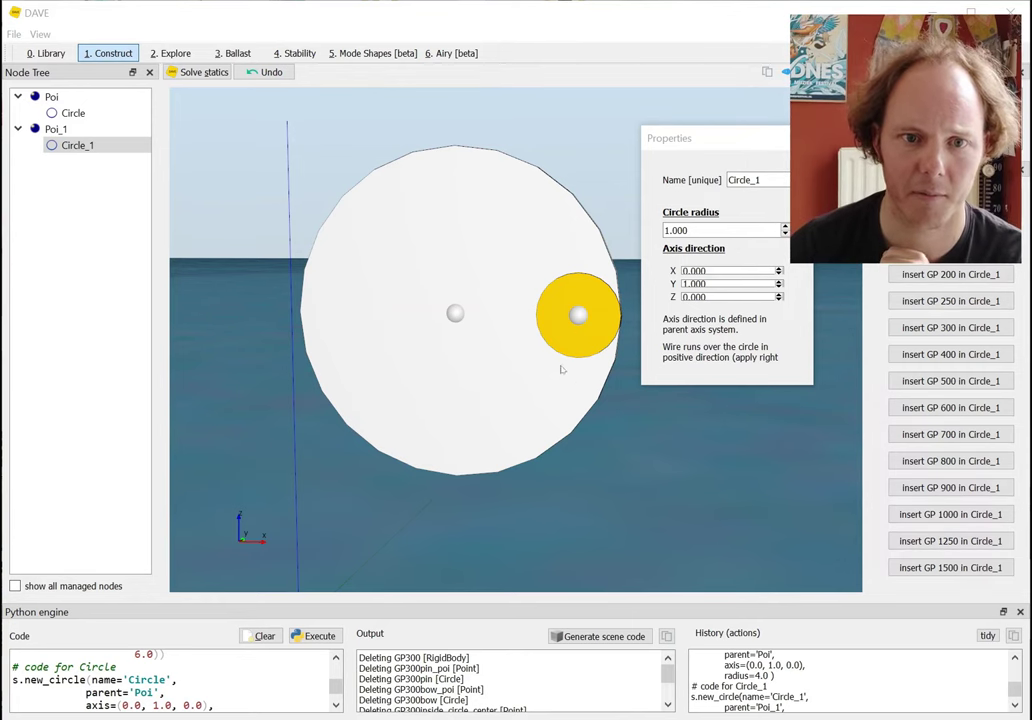
Examine the radius and axis direction of the large circle and the small circle.
{"action": "left_click", "coordinate": [486, 256]}
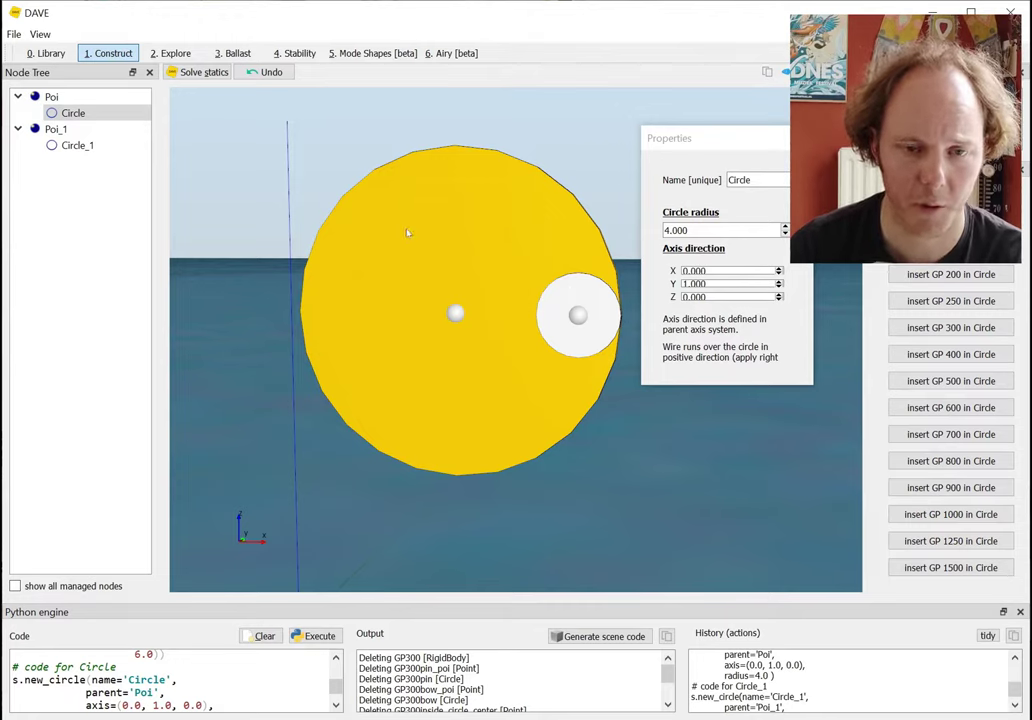
{"action": "left_click", "coordinate": [595, 301]}
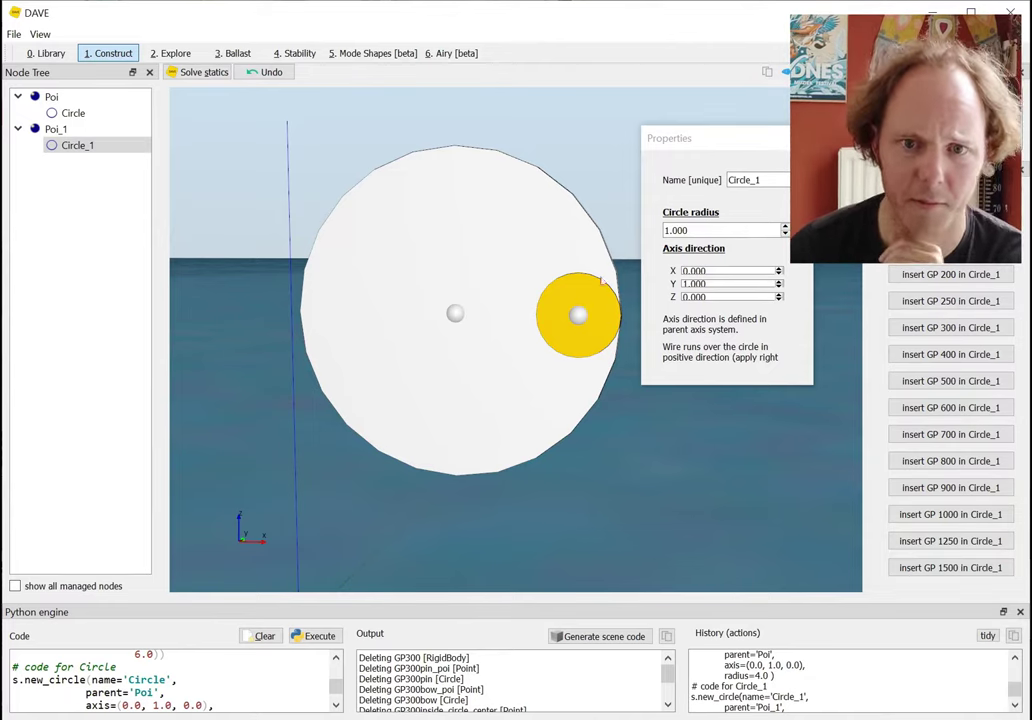
{"action": "left_click_drag", "start_coordinate": [672, 138], "coordinate": [689, 127]}
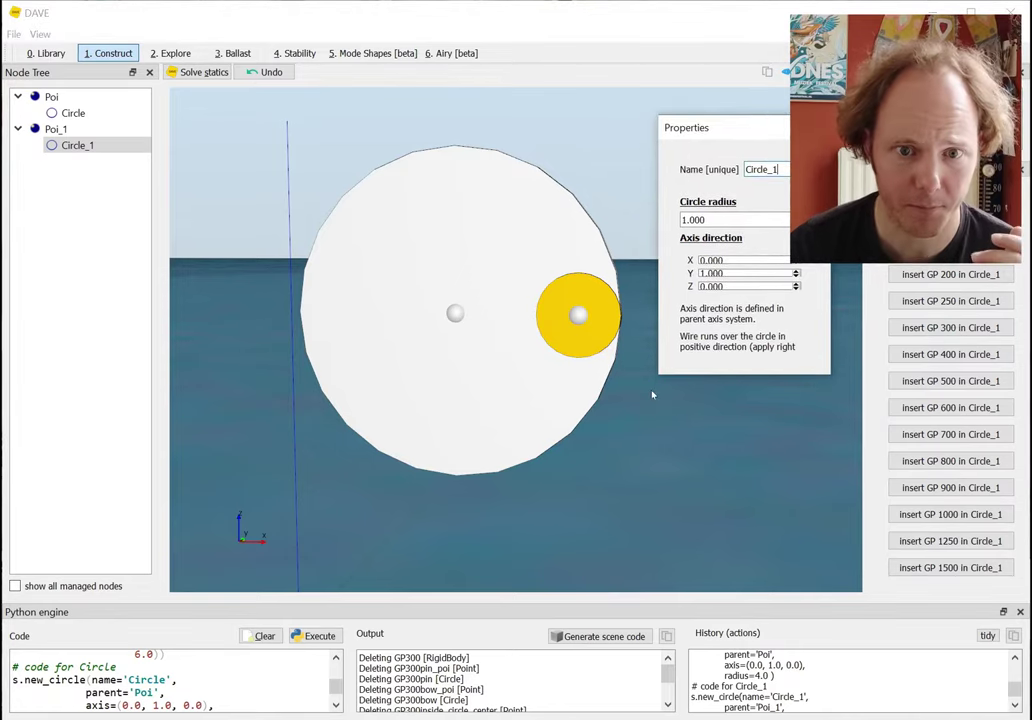
{"action": "middle_click_drag", "start_coordinate": [636, 401], "coordinate": [627, 382]}
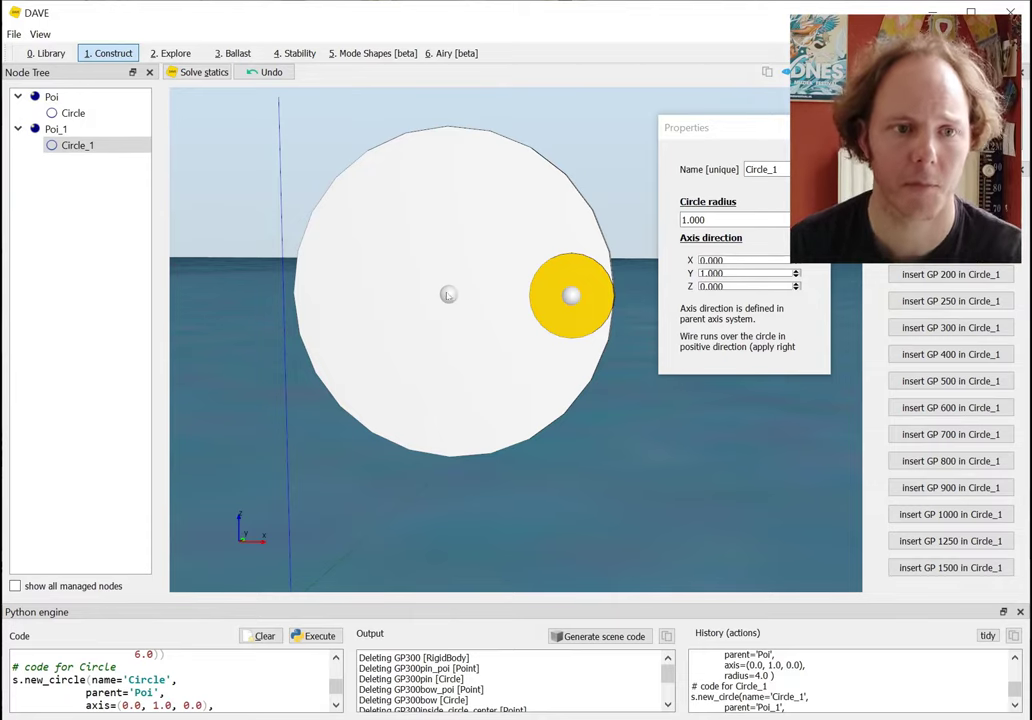
Create a new axis node named Eye_center without a parent.
{"action": "left_click", "coordinate": [102, 214]}
{"action": "right_click", "coordinate": [102, 214]}
{"action": "left_click", "coordinate": [160, 221]}
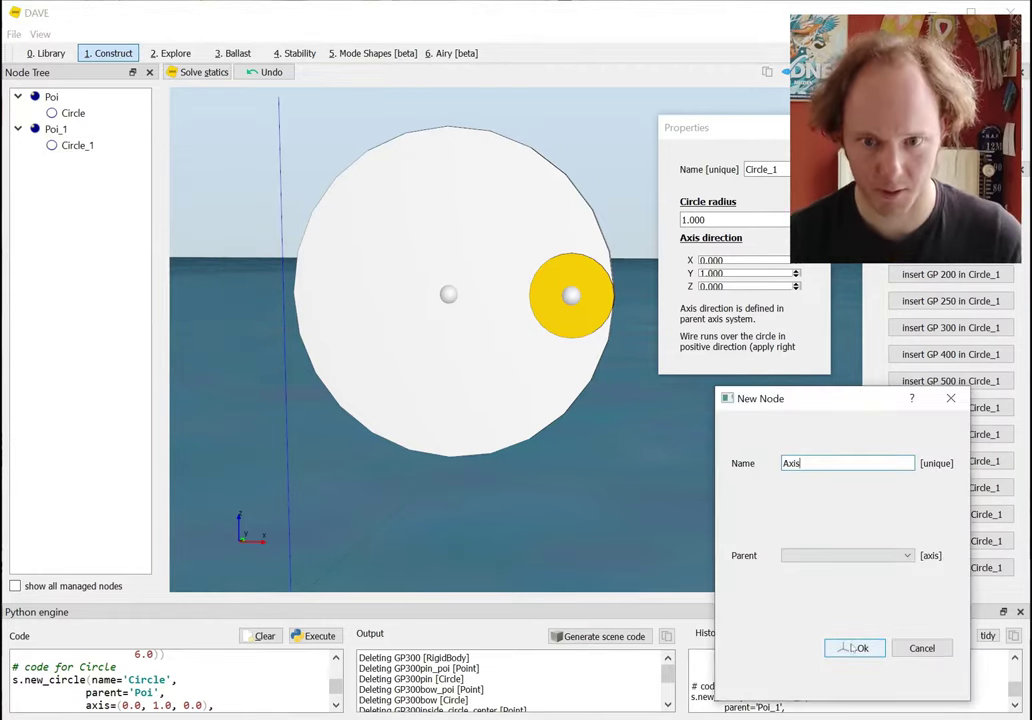
{"action": "key", "text": "ctrl+a"}
{"action": "type", "text": "Eye_"}
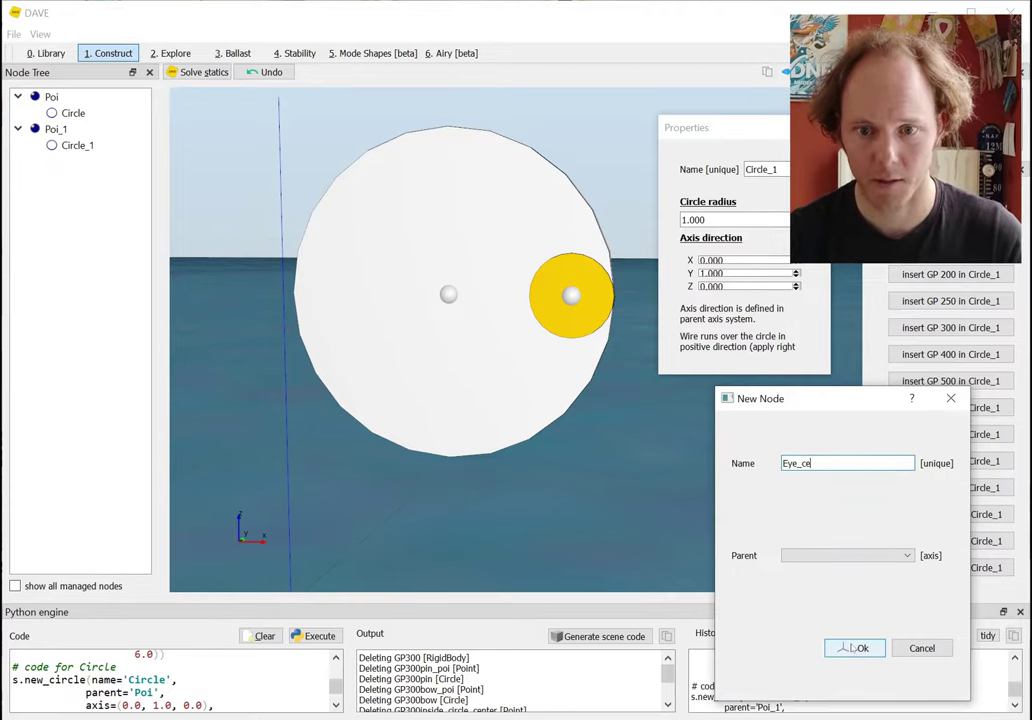
{"action": "type", "text": "center"}
{"action": "left_click", "coordinate": [848, 648]}
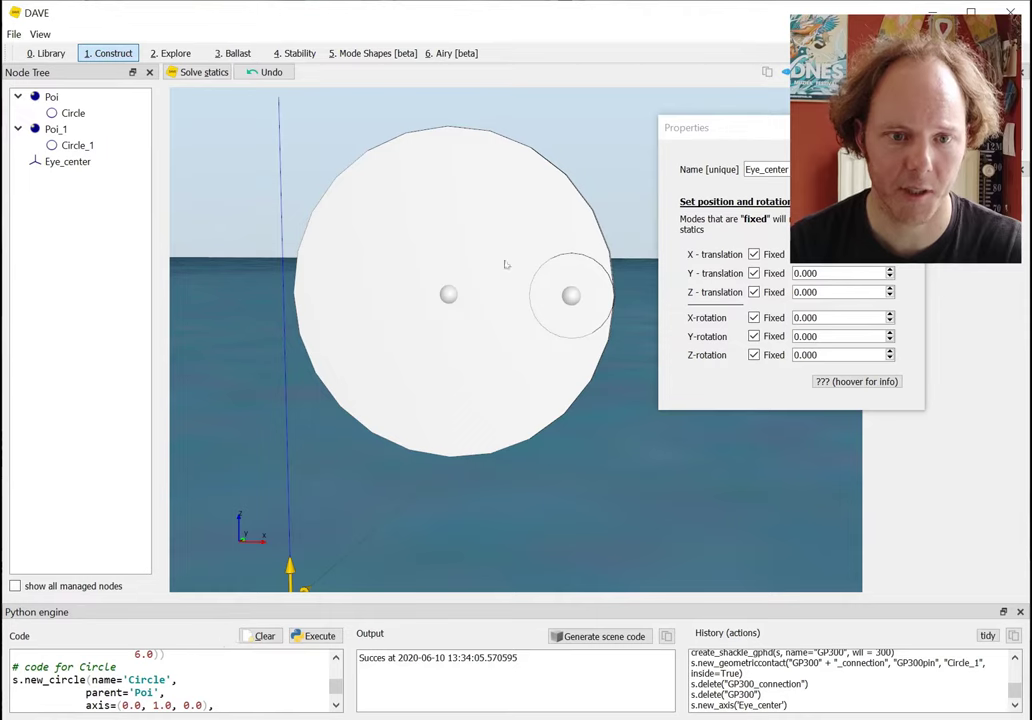
Place Eye_center at the large circle's centre point by setting its X, Y and Z translation to 2, 5 and 6.
{"action": "left_click", "coordinate": [448, 294]}
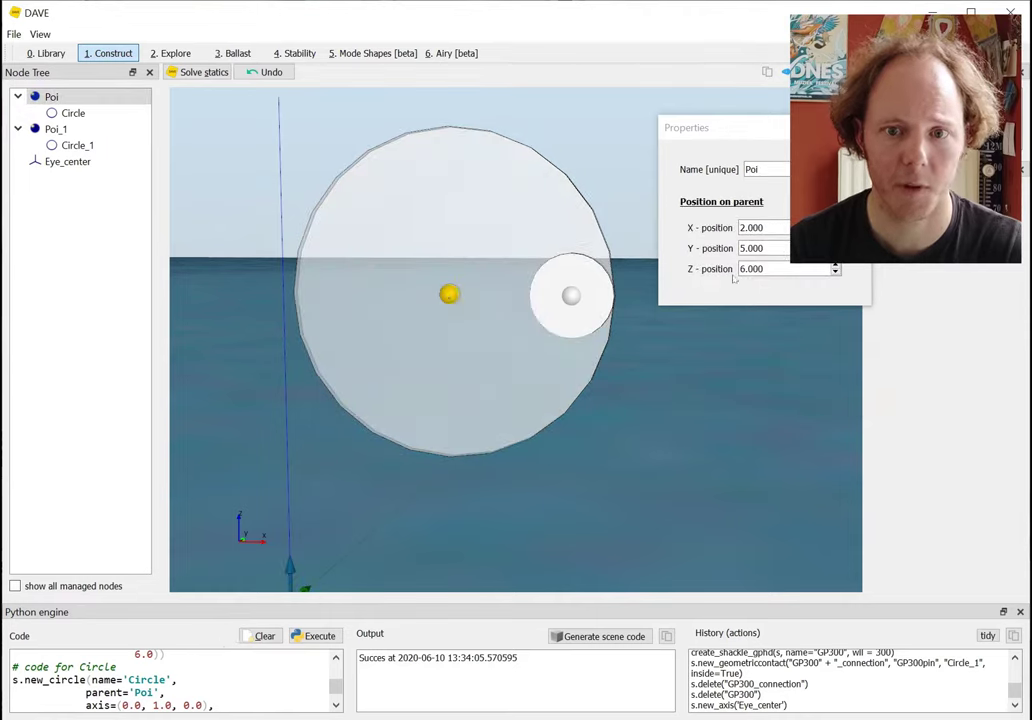
{"action": "left_click", "coordinate": [290, 570]}
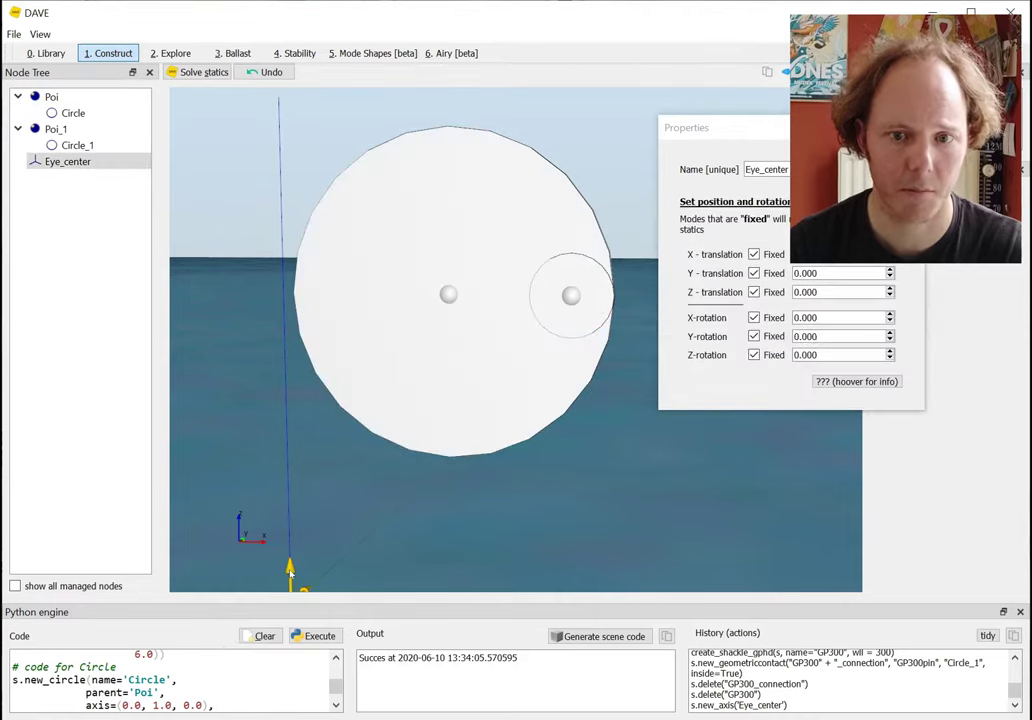
{"action": "left_click", "coordinate": [734, 250]}
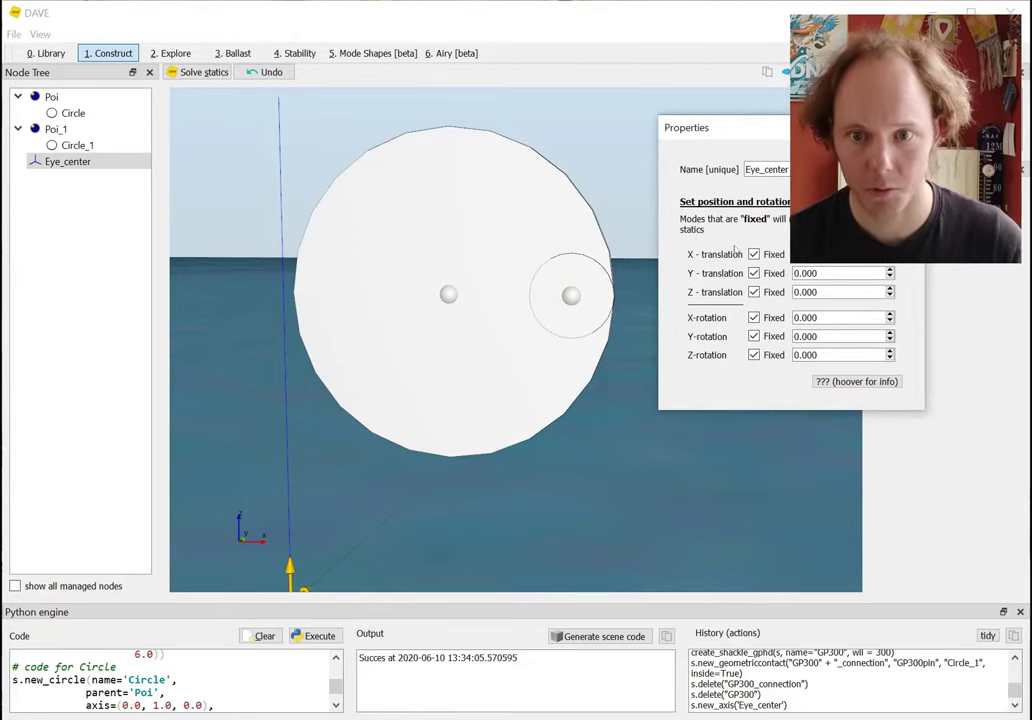
{"action": "type", "text": "2"}
{"action": "triple_click", "coordinate": [840, 272]}
{"action": "type", "text": "5"}
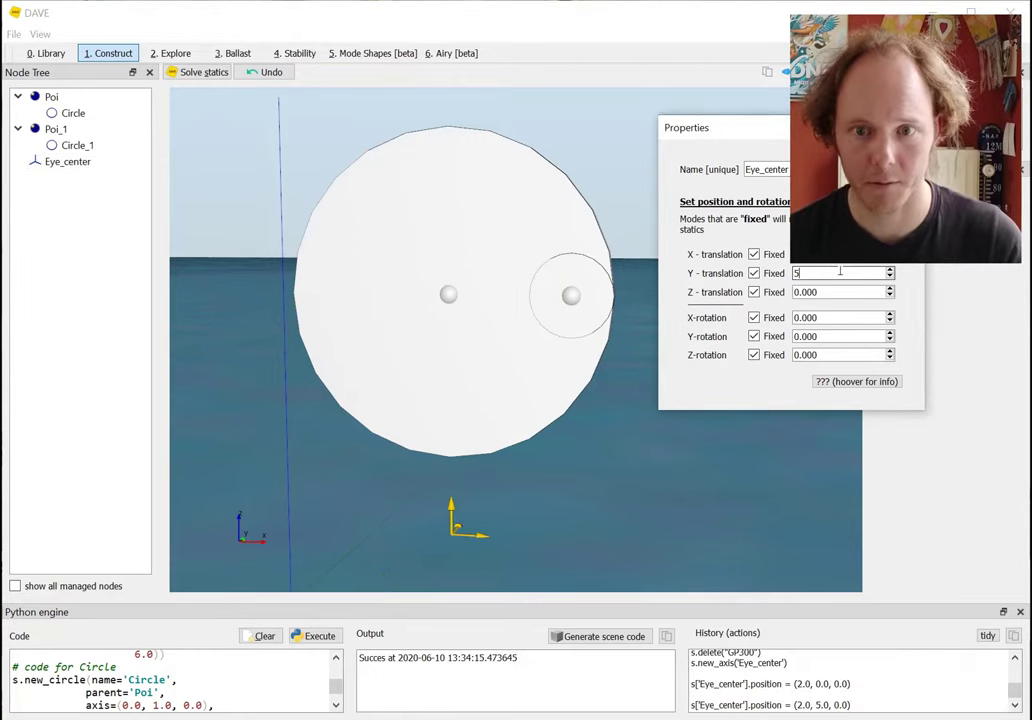
{"action": "key", "text": "Tab"}
{"action": "type", "text": "6"}
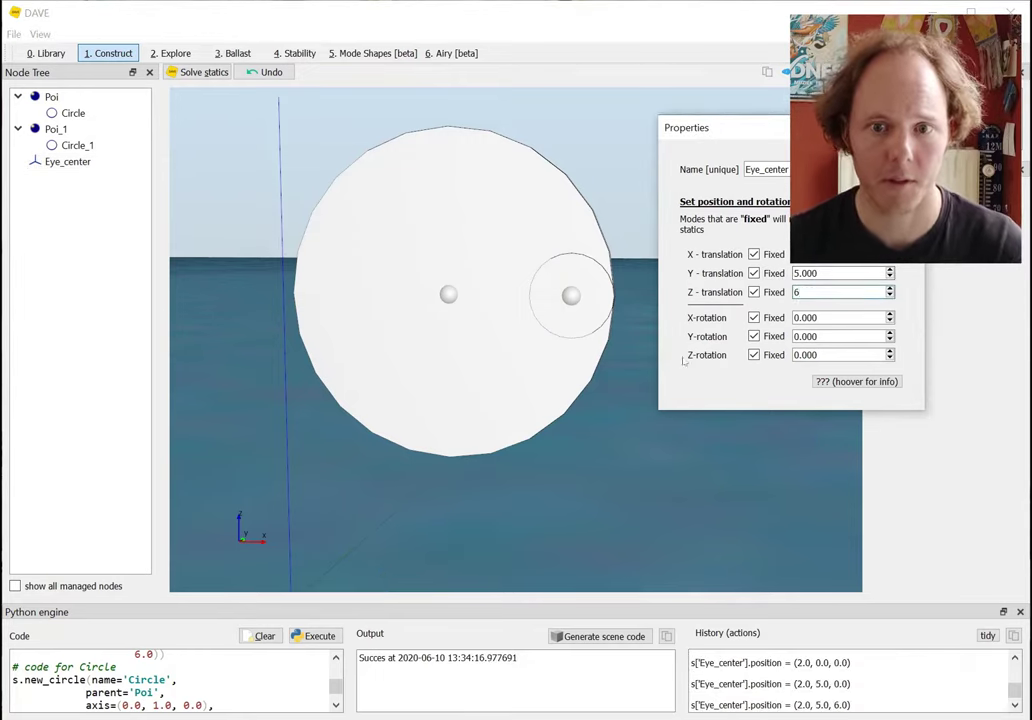
{"action": "left_click_drag", "start_coordinate": [564, 396], "coordinate": [281, 415]}
{"action": "left_click", "coordinate": [550, 287]}
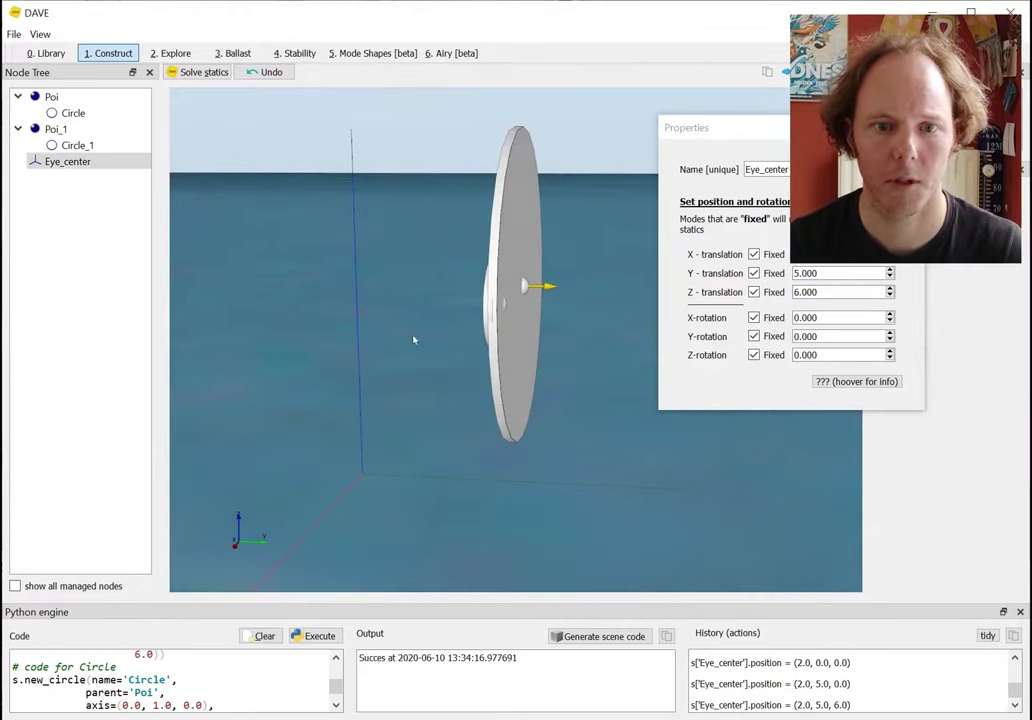
{"action": "left_click_drag", "start_coordinate": [413, 340], "coordinate": [613, 333]}
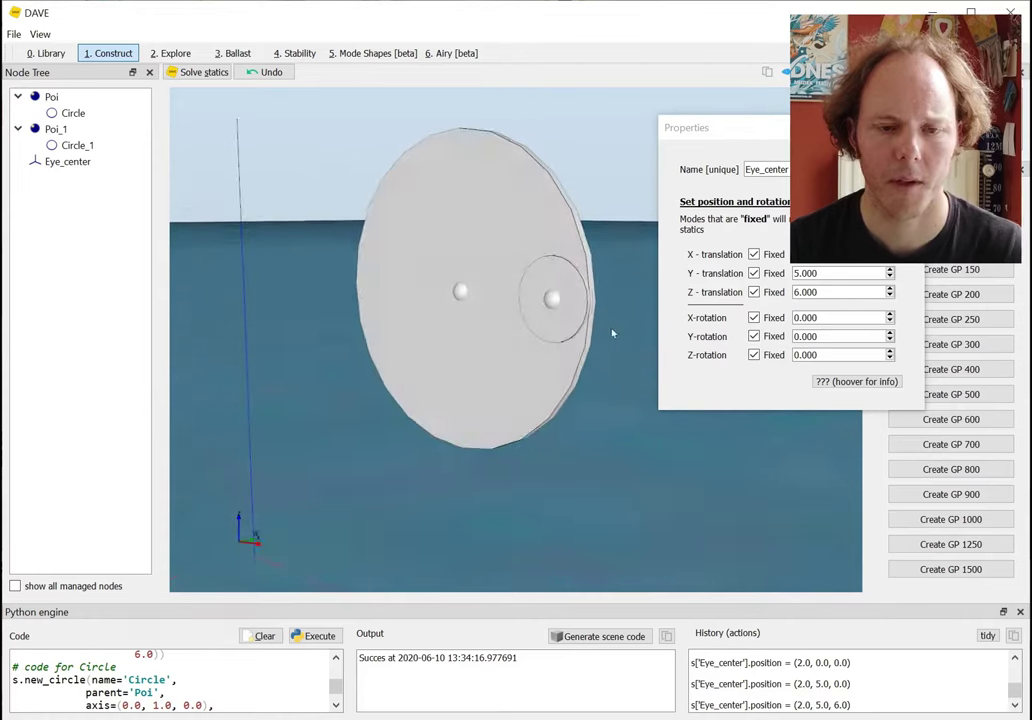
Create a new axis node named rotating_shaft with Eye_center as its parent.
{"action": "left_click", "coordinate": [70, 164]}
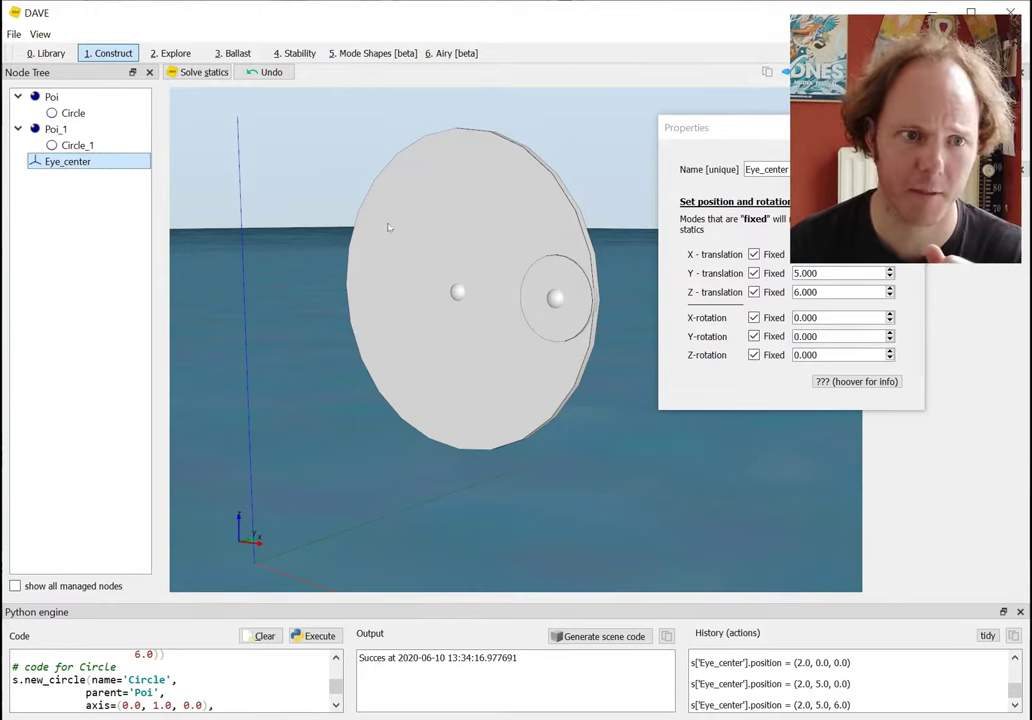
{"action": "right_click", "coordinate": [59, 166]}
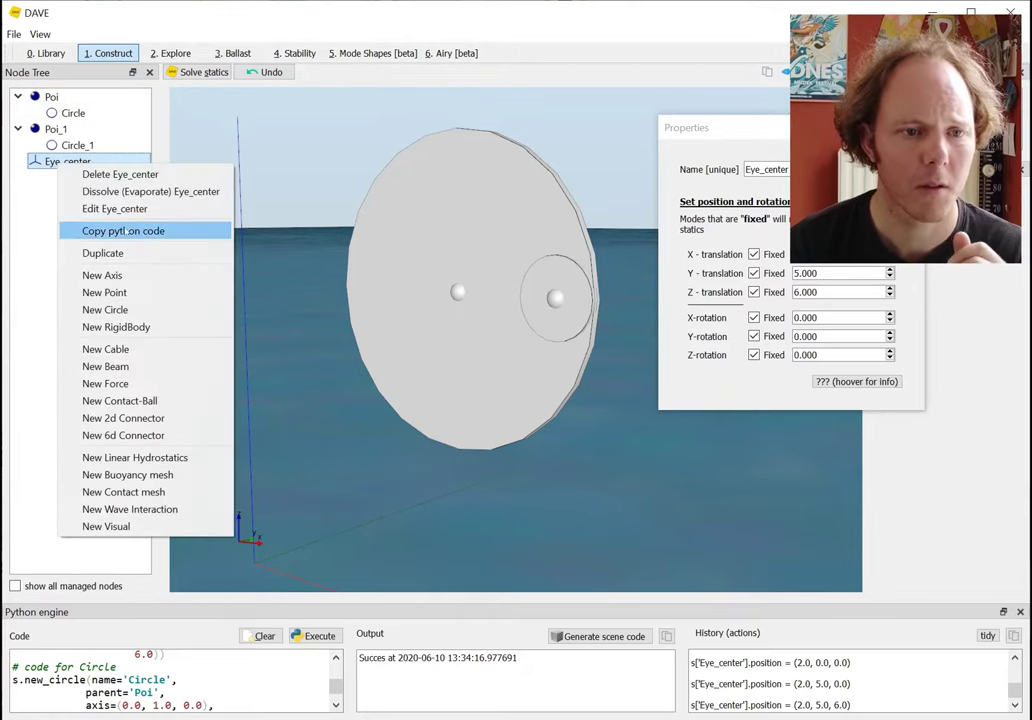
{"action": "left_click", "coordinate": [102, 275]}
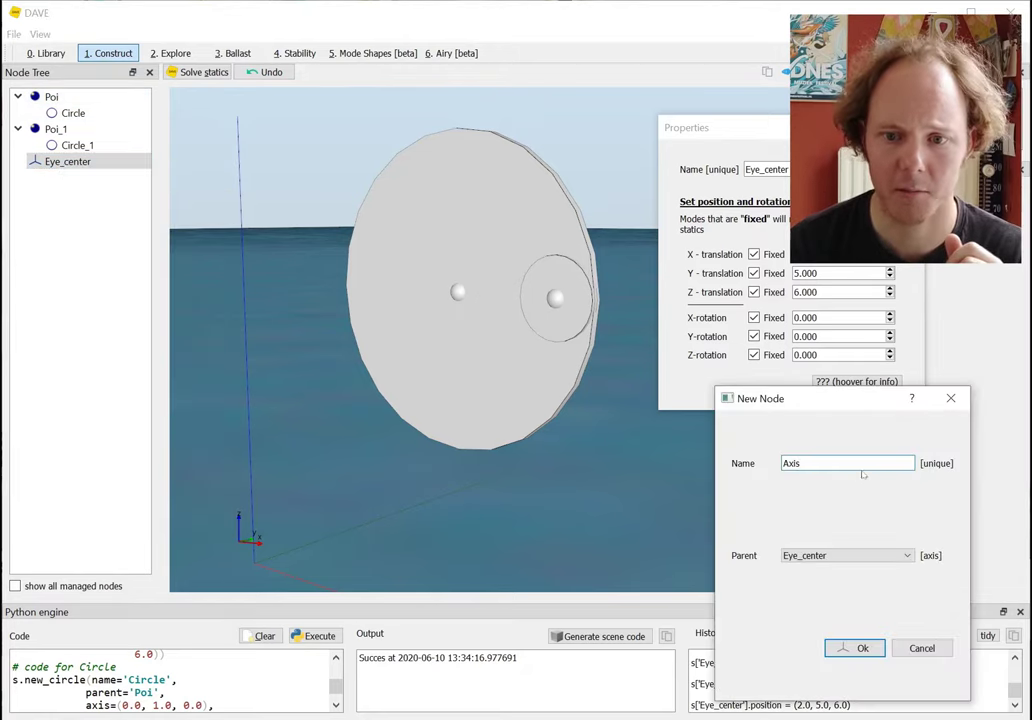
{"action": "type", "text": "rotati"}
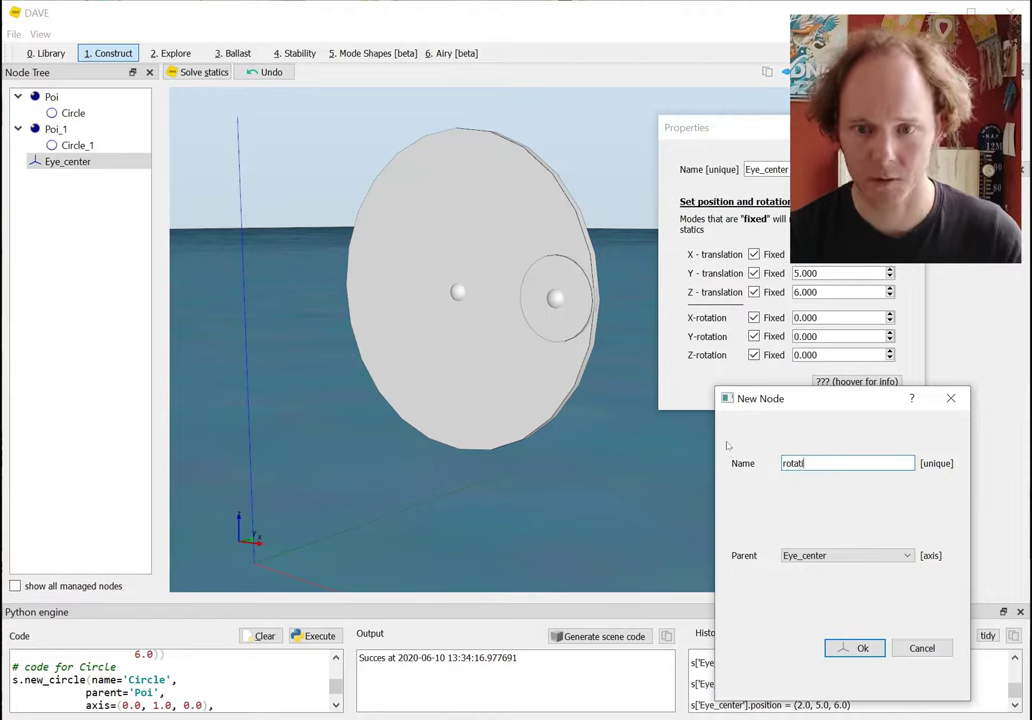
{"action": "type", "text": "ng_s"}
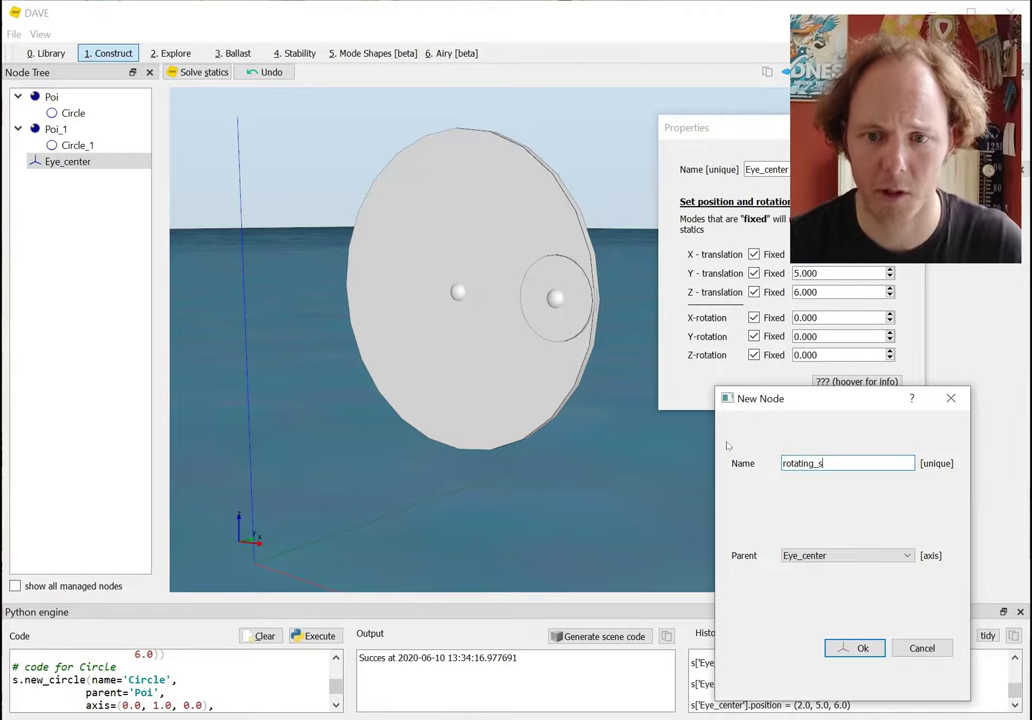
{"action": "type", "text": "haft"}
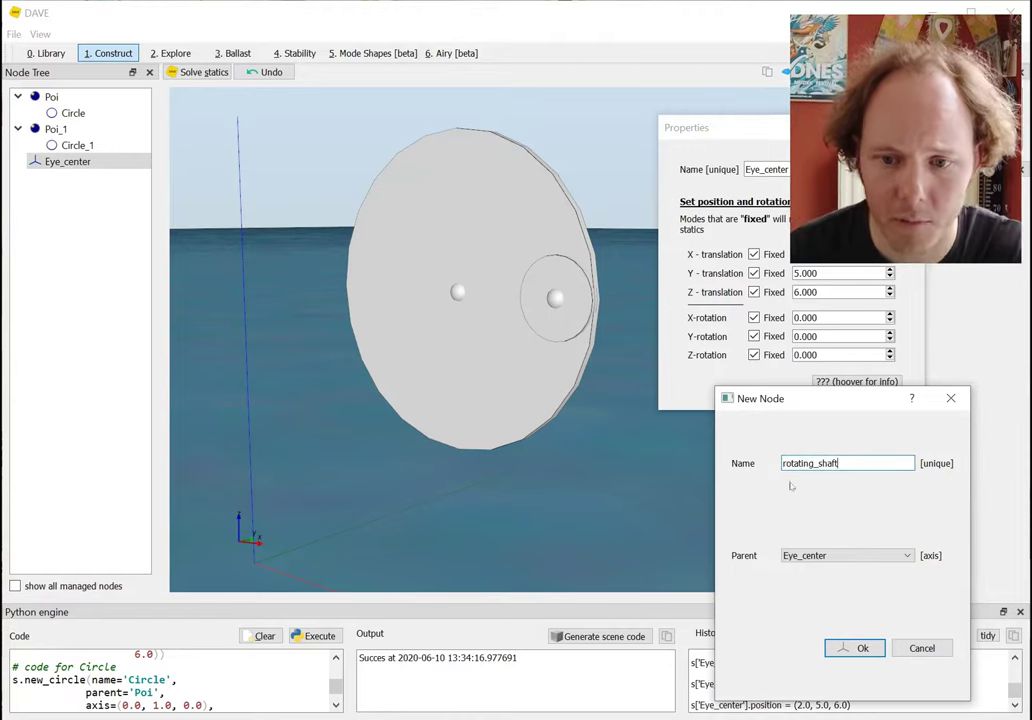
{"action": "left_click", "coordinate": [862, 649]}
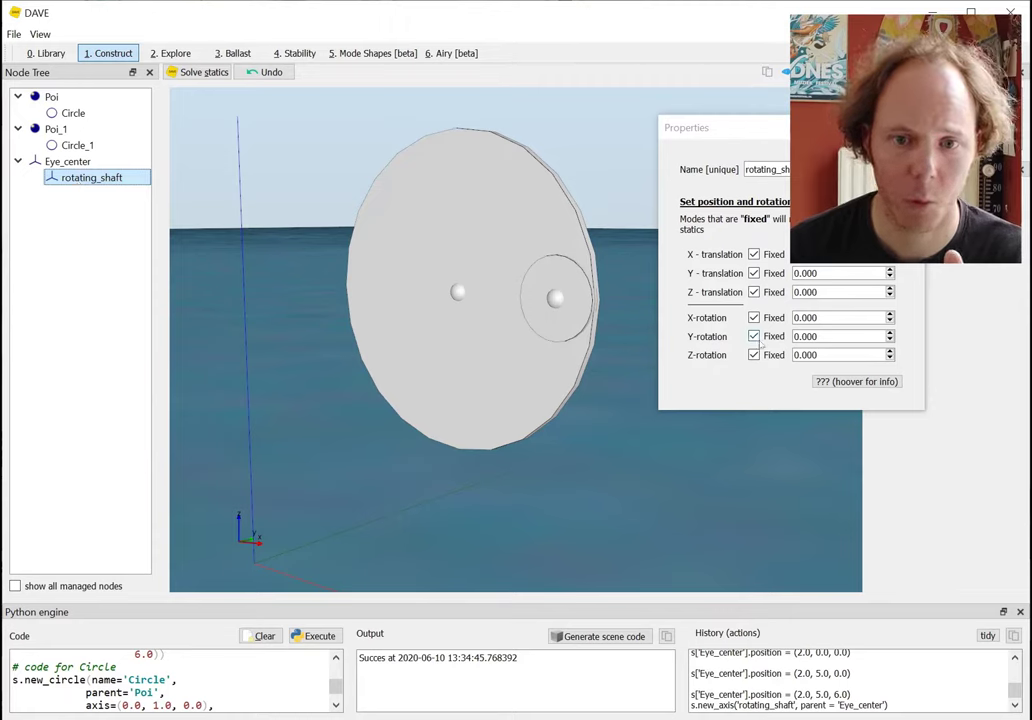
Release the fixed Y-rotation of rotating_shaft and check its direction against the circles.
{"action": "left_click", "coordinate": [754, 337]}
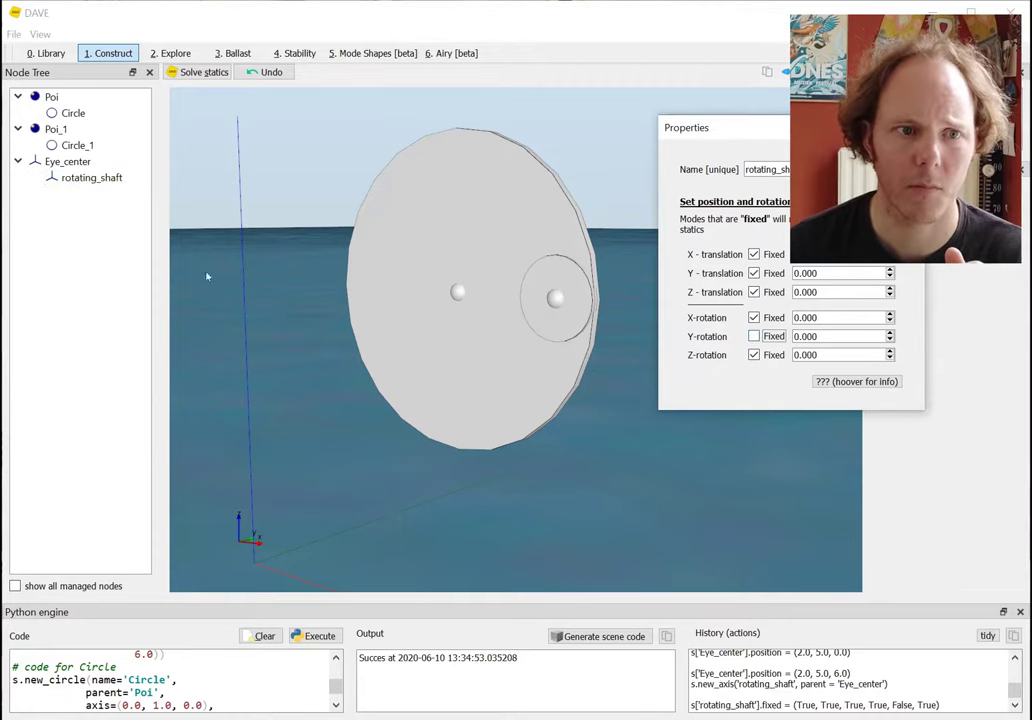
{"action": "left_click_drag", "start_coordinate": [286, 295], "coordinate": [240, 309]}
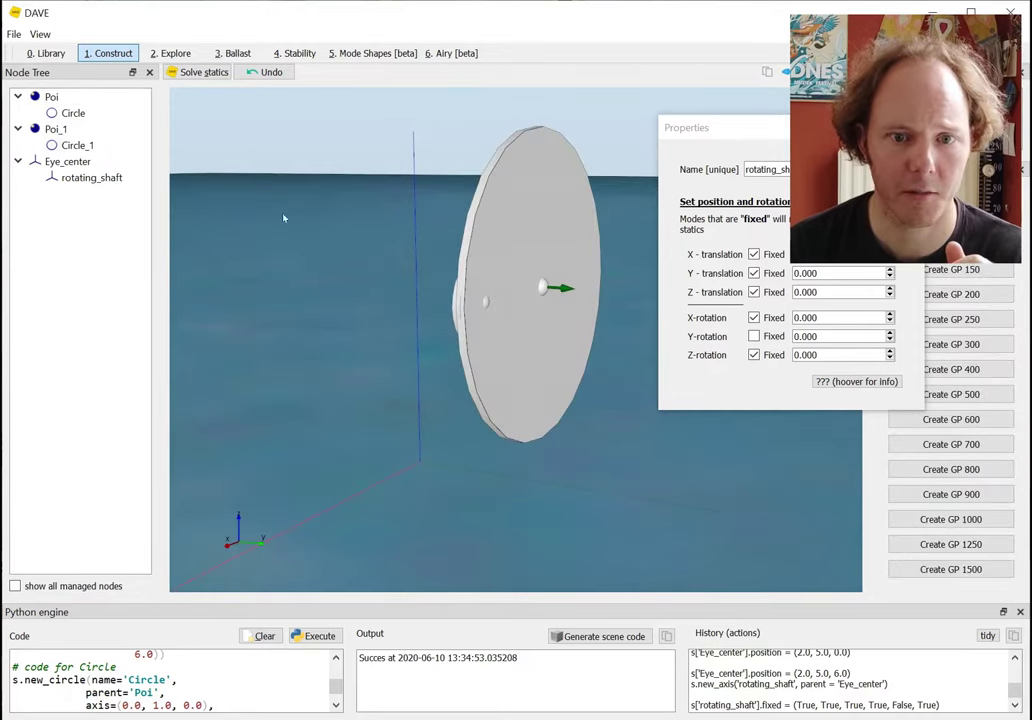
{"action": "left_click_drag", "start_coordinate": [369, 323], "coordinate": [412, 258]}
Make rotating_shaft the parent of Poi_1, the small circle's centre point.
{"action": "left_click", "coordinate": [504, 312]}
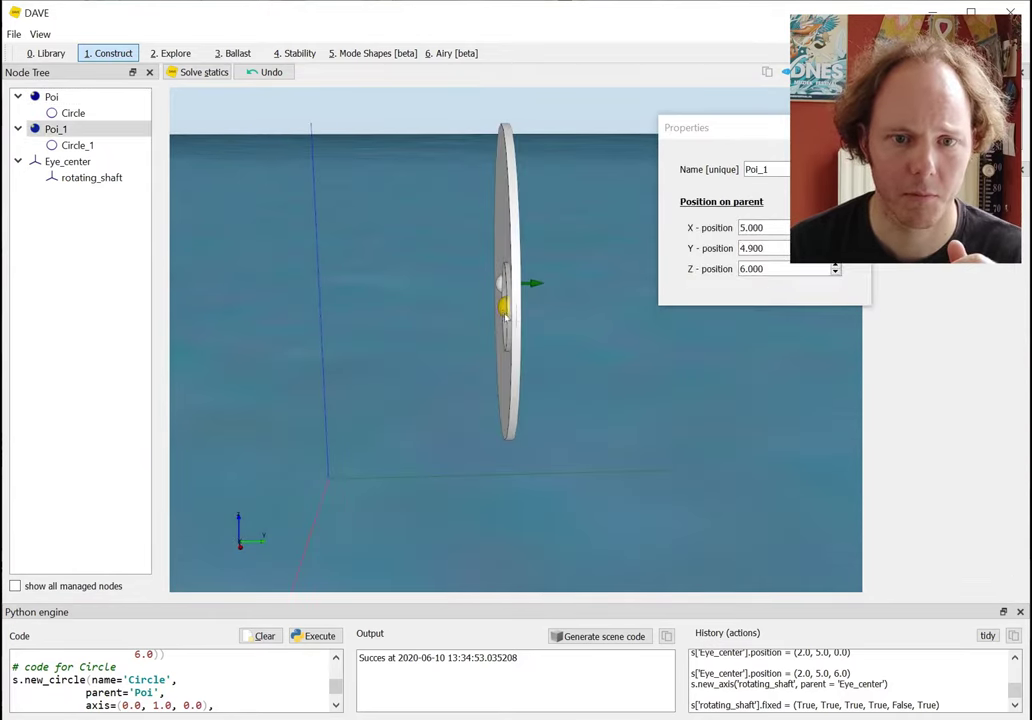
{"action": "left_click_drag", "start_coordinate": [373, 316], "coordinate": [406, 256]}
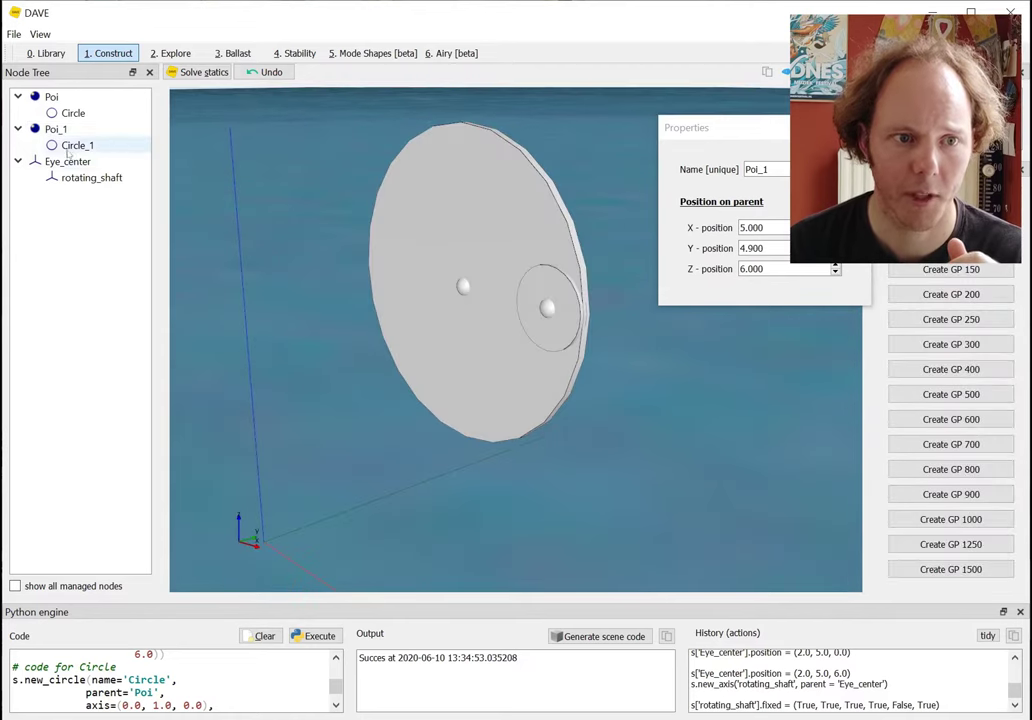
{"action": "left_click", "coordinate": [50, 129]}
{"action": "left_click_drag", "start_coordinate": [50, 129], "coordinate": [70, 150]}
Increase the Y-rotation of rotating_shaft gradually to 360, swinging the small circle once around inside the large one.
{"action": "left_click", "coordinate": [63, 147]}
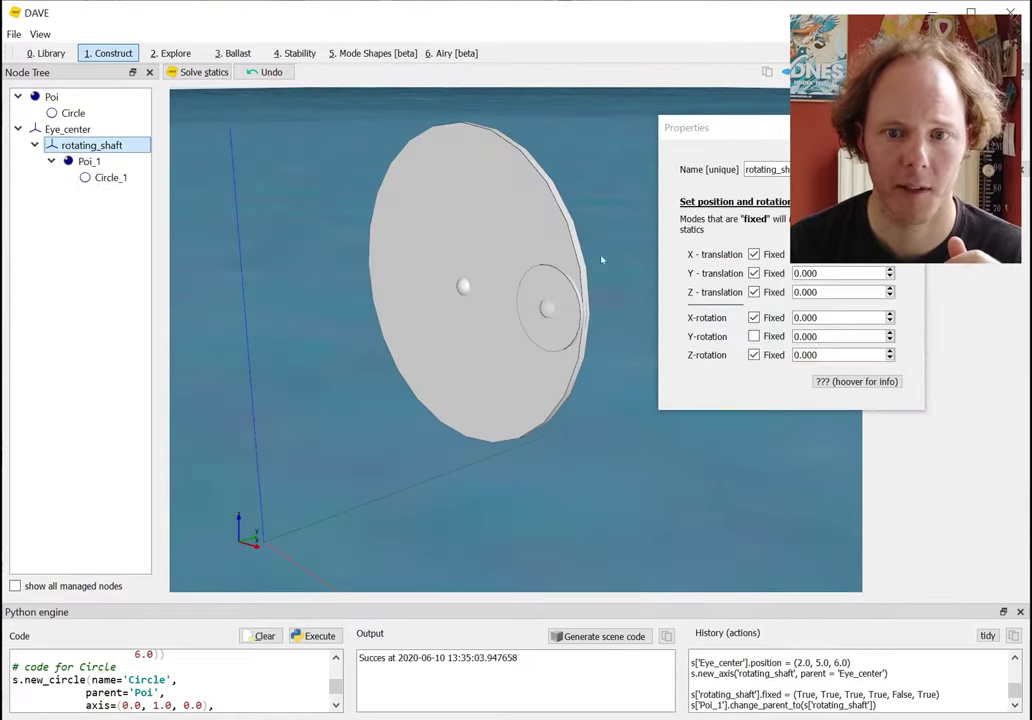
{"action": "scroll", "coordinate": [832, 335], "scroll_direction": "up", "scroll_amount": 20}
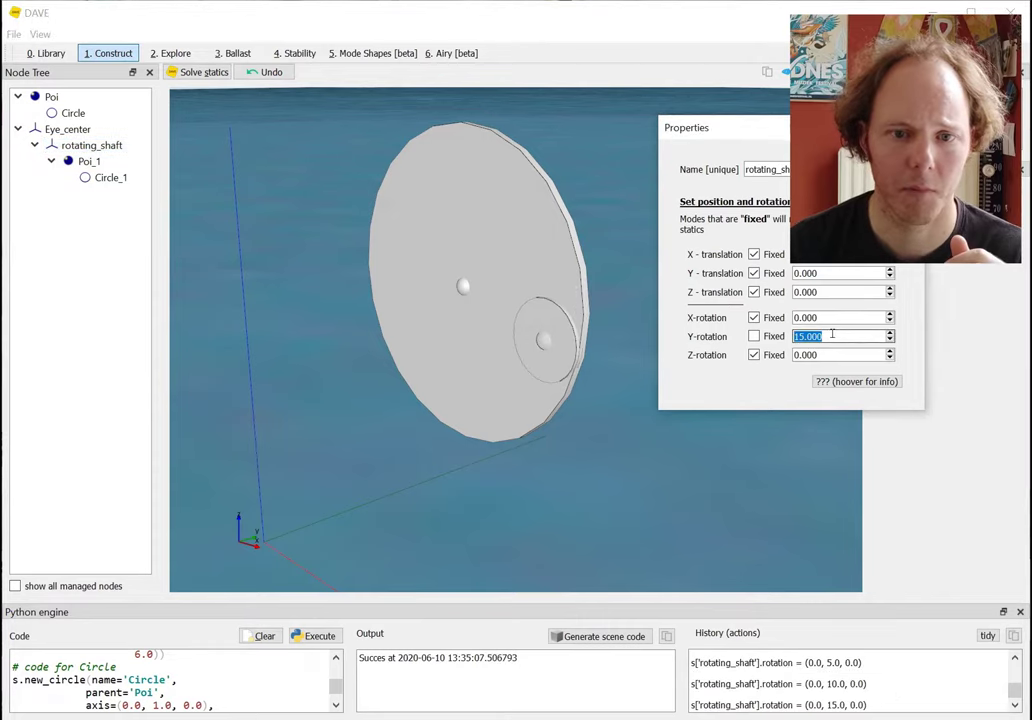
{"action": "scroll", "coordinate": [832, 335], "scroll_direction": "up", "scroll_amount": 4}
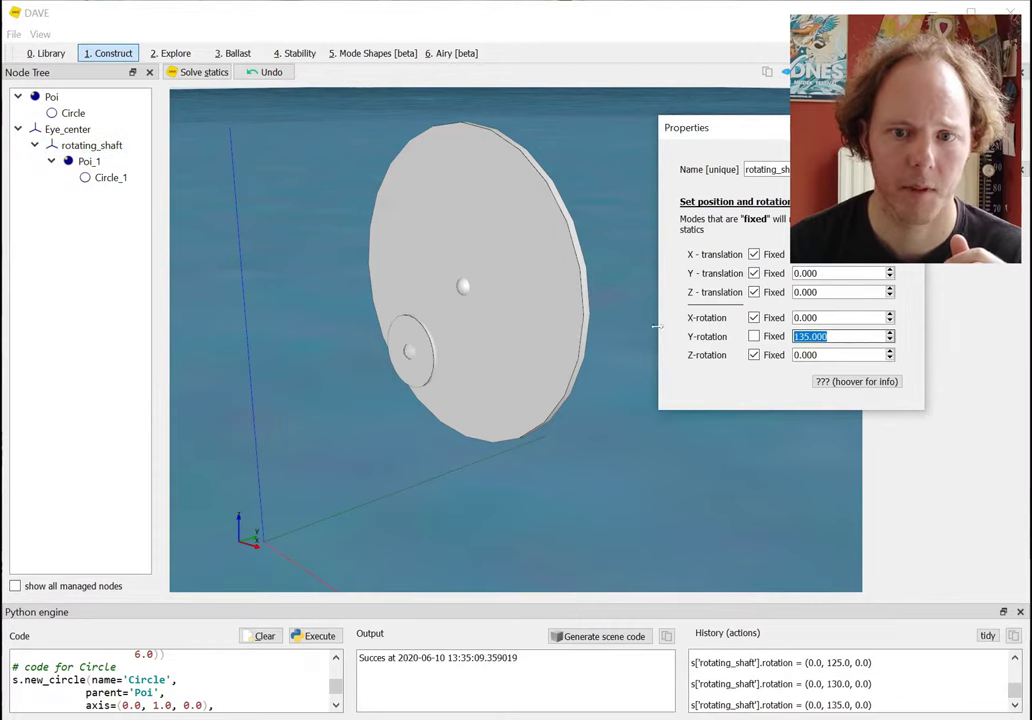
{"action": "scroll", "coordinate": [840, 336], "scroll_direction": "up", "scroll_amount": 20}
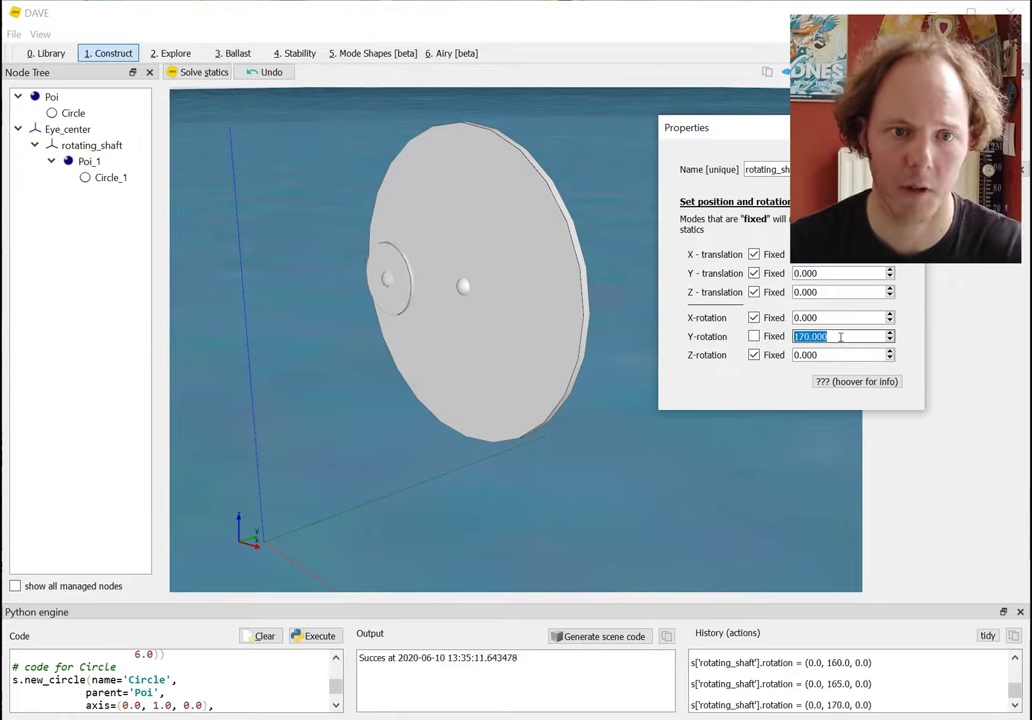
{"action": "scroll", "coordinate": [840, 336], "scroll_direction": "up", "scroll_amount": 14}
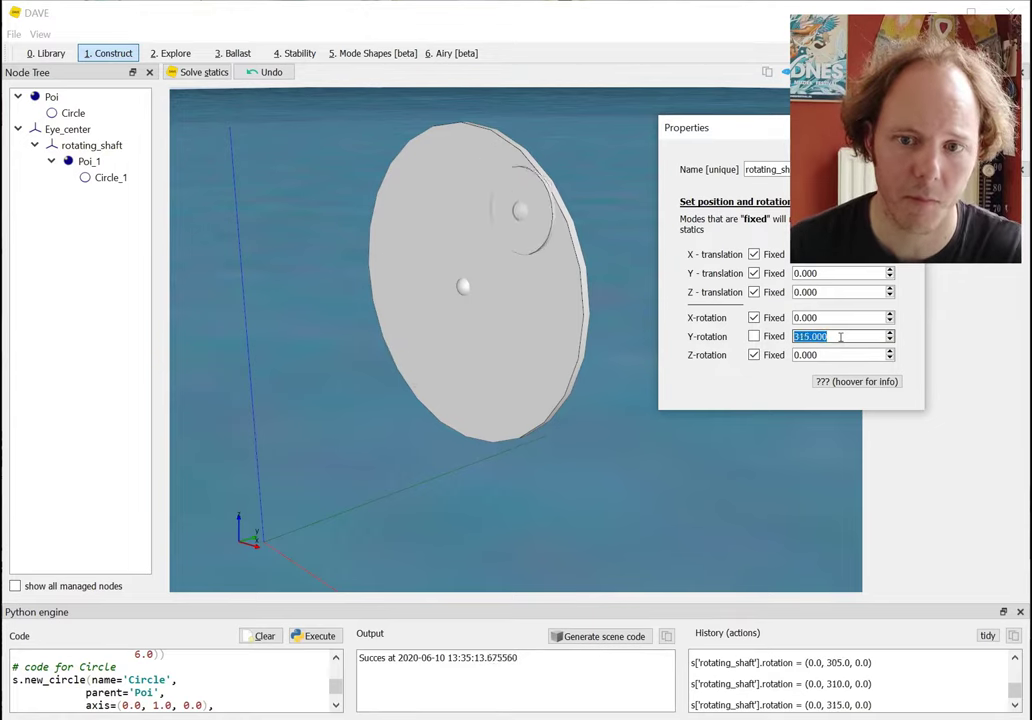
{"action": "left_click_drag", "start_coordinate": [605, 357], "coordinate": [549, 314]}
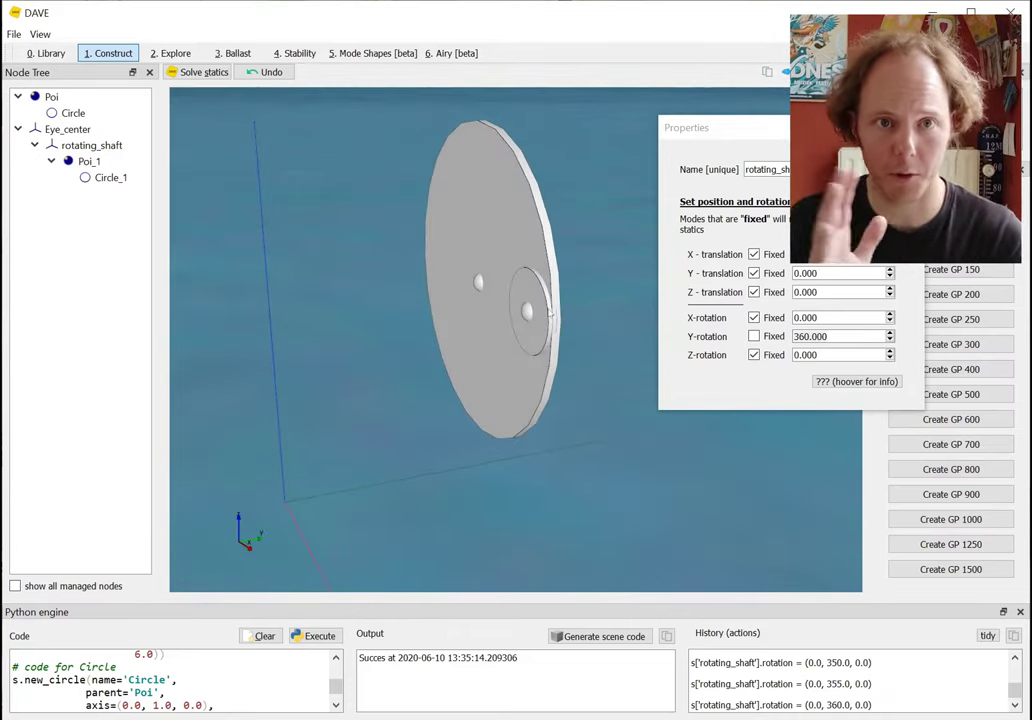
Compare the position of Poi_1 on its parent with the translation and rotation settings of rotating_shaft.
{"action": "left_click_drag", "start_coordinate": [536, 310], "coordinate": [460, 311]}
{"action": "left_click", "coordinate": [542, 311]}
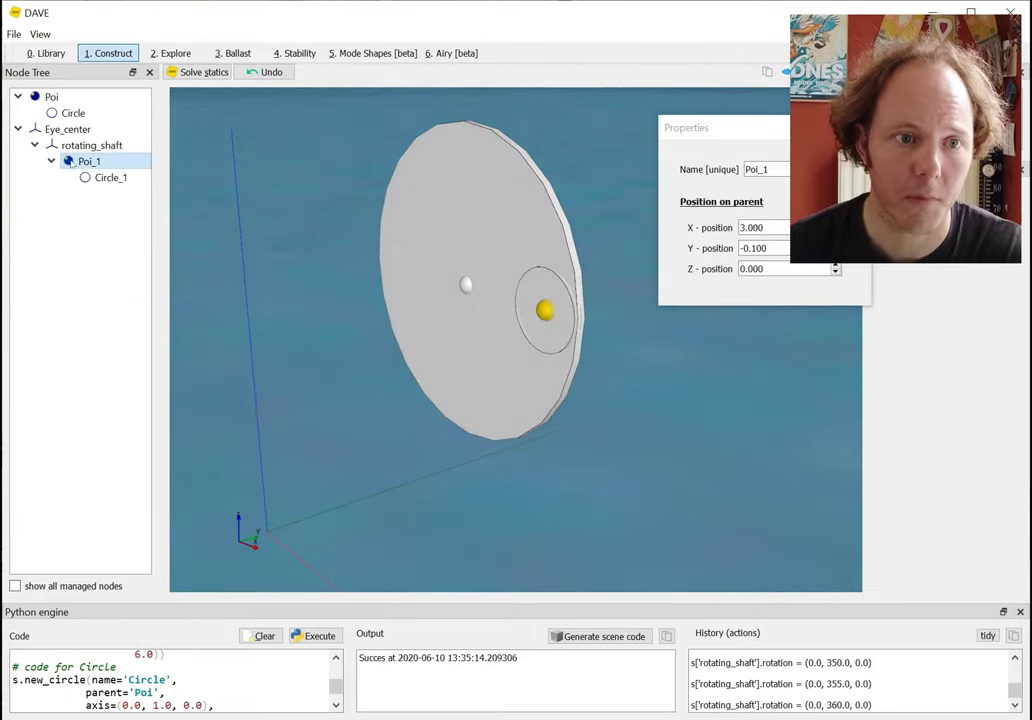
{"action": "left_click", "coordinate": [84, 146]}
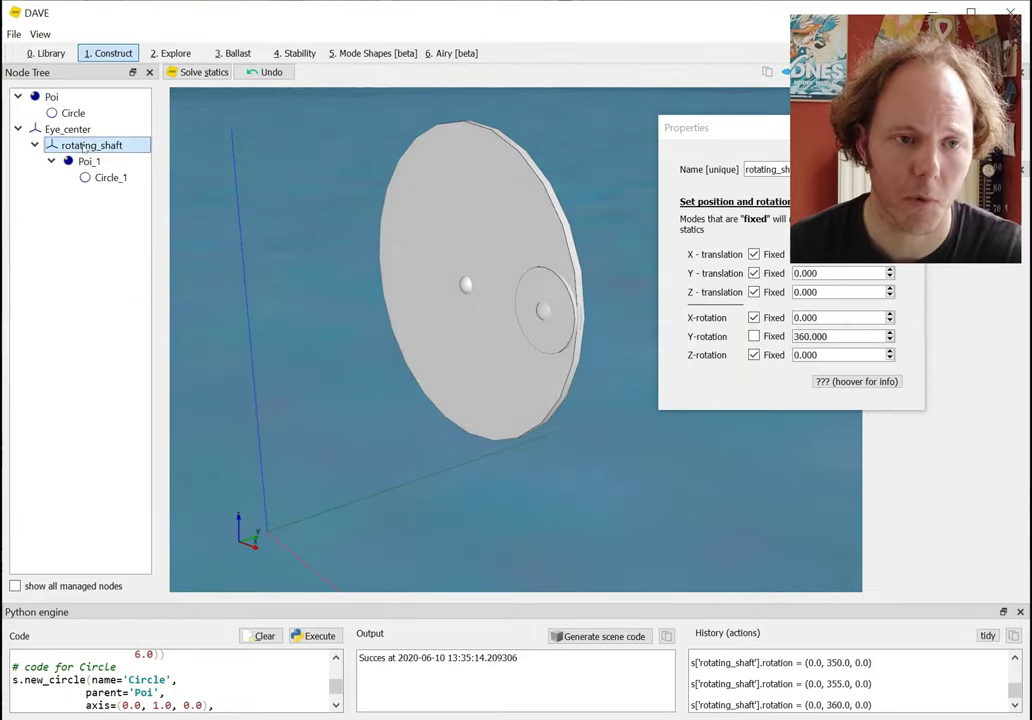
{"action": "left_click", "coordinate": [84, 162]}
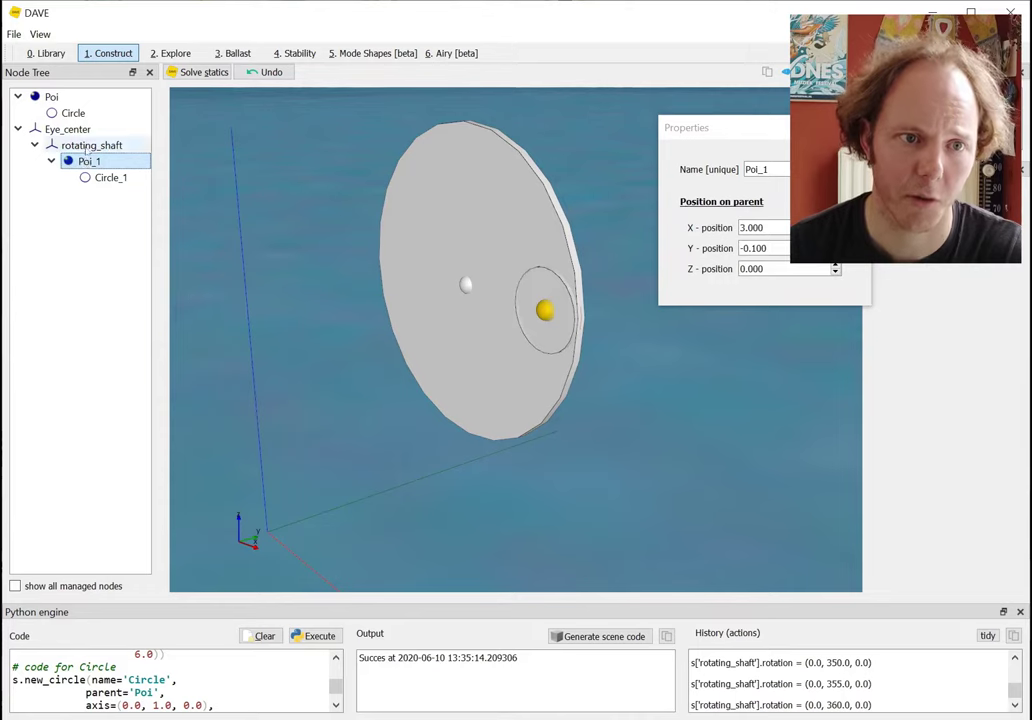
{"action": "left_click", "coordinate": [88, 146]}
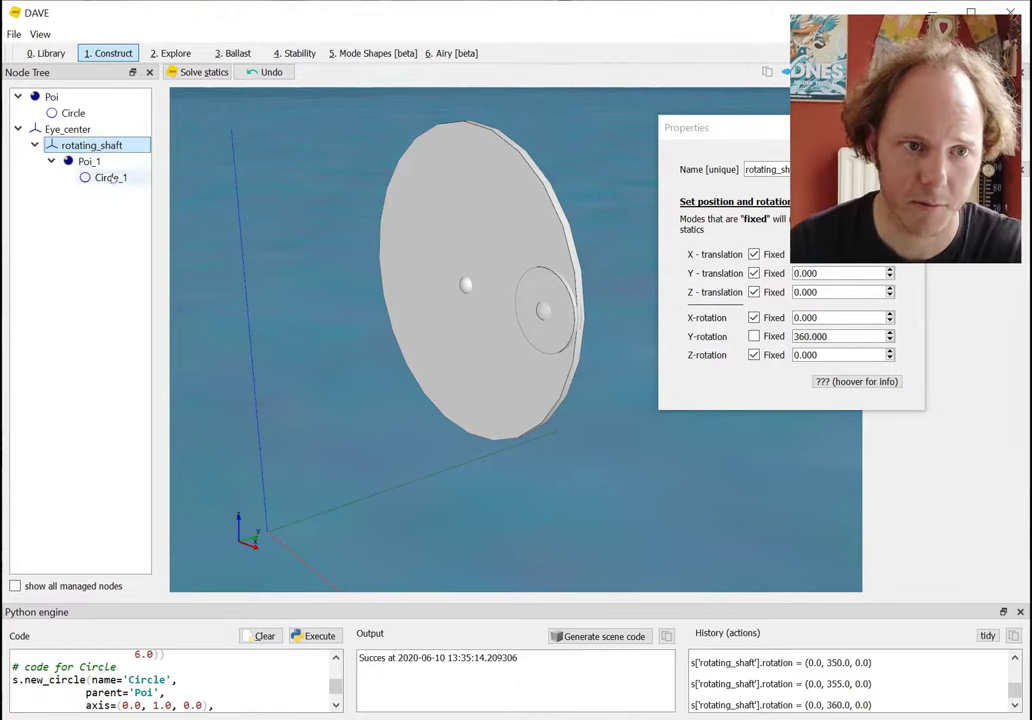
Insert a GP 1000 shackle in Circle, the large circle representing the eye.
{"action": "left_click_drag", "start_coordinate": [160, 141], "coordinate": [195, 141]}
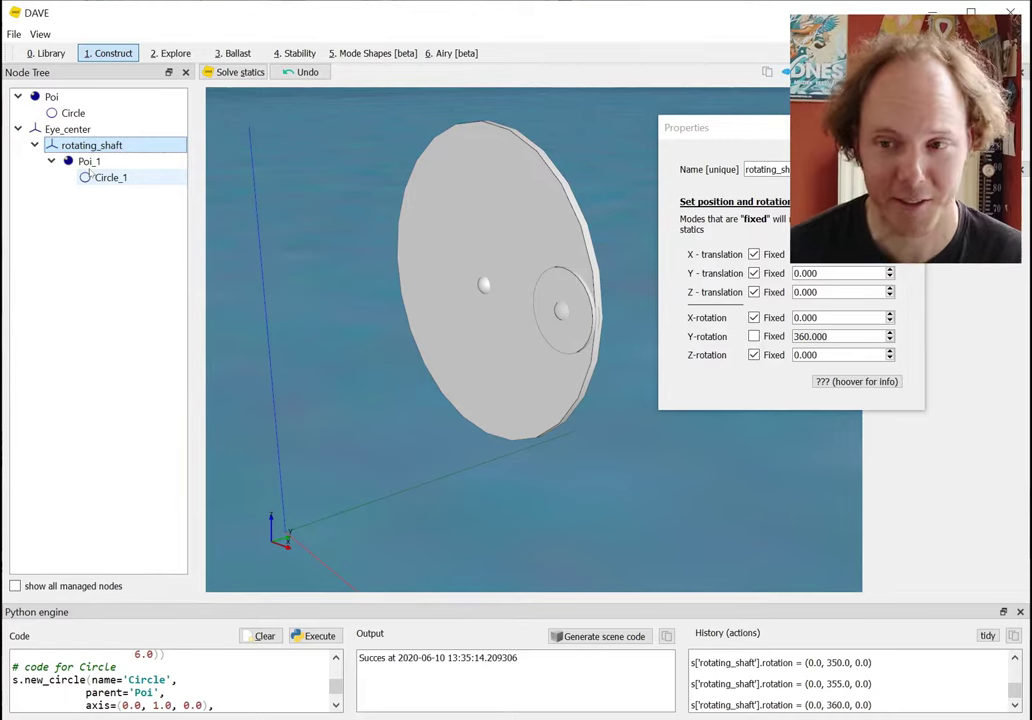
{"action": "left_click_drag", "start_coordinate": [230, 207], "coordinate": [325, 232]}
{"action": "left_click_drag", "start_coordinate": [731, 135], "coordinate": [667, 121]}
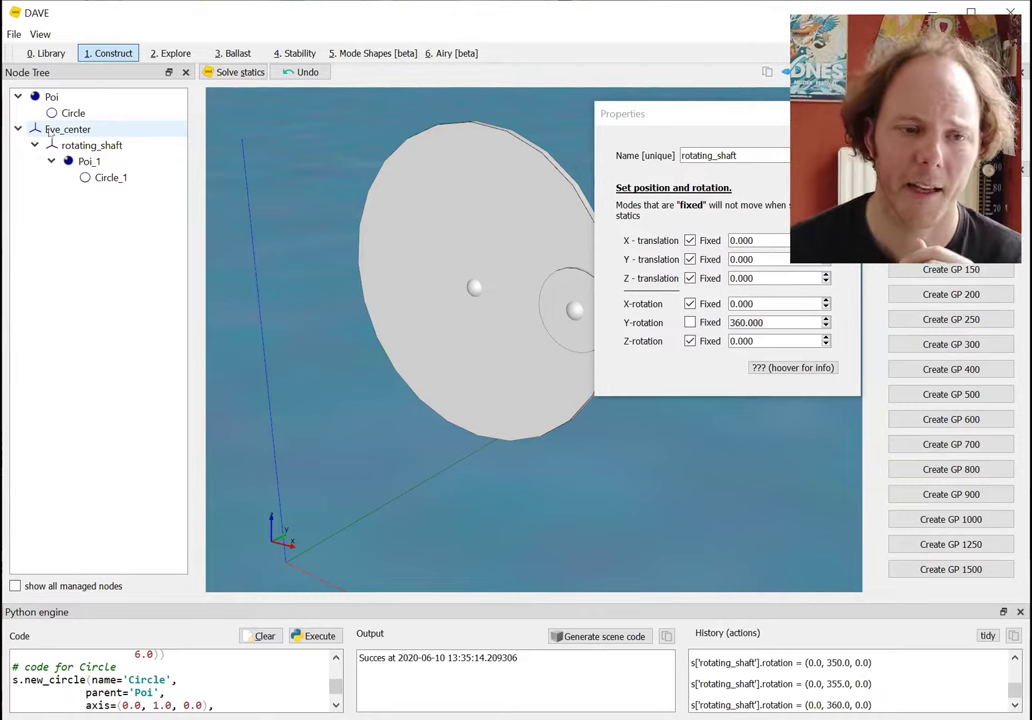
{"action": "left_click", "coordinate": [419, 204]}
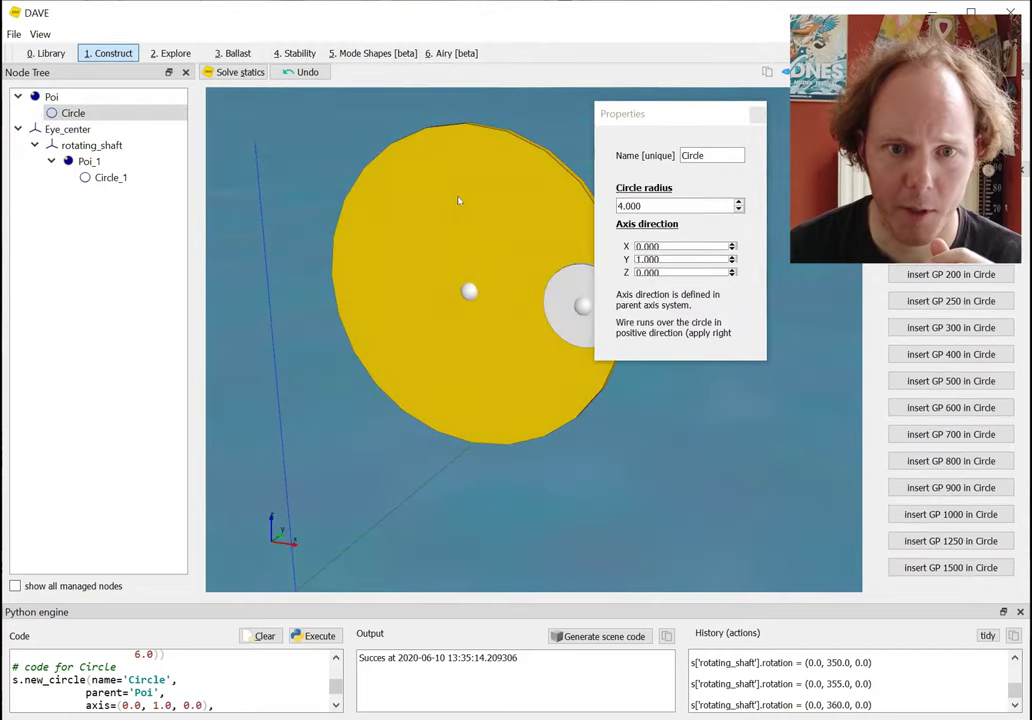
{"action": "left_click", "coordinate": [472, 290]}
{"action": "left_click", "coordinate": [477, 397]}
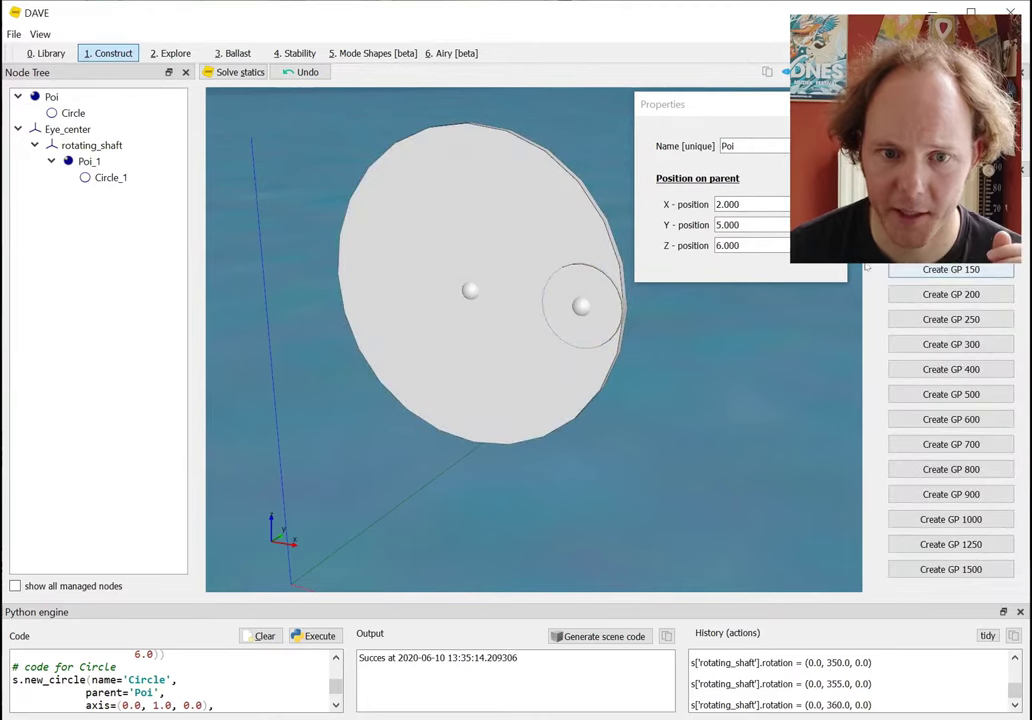
{"action": "left_click", "coordinate": [445, 402]}
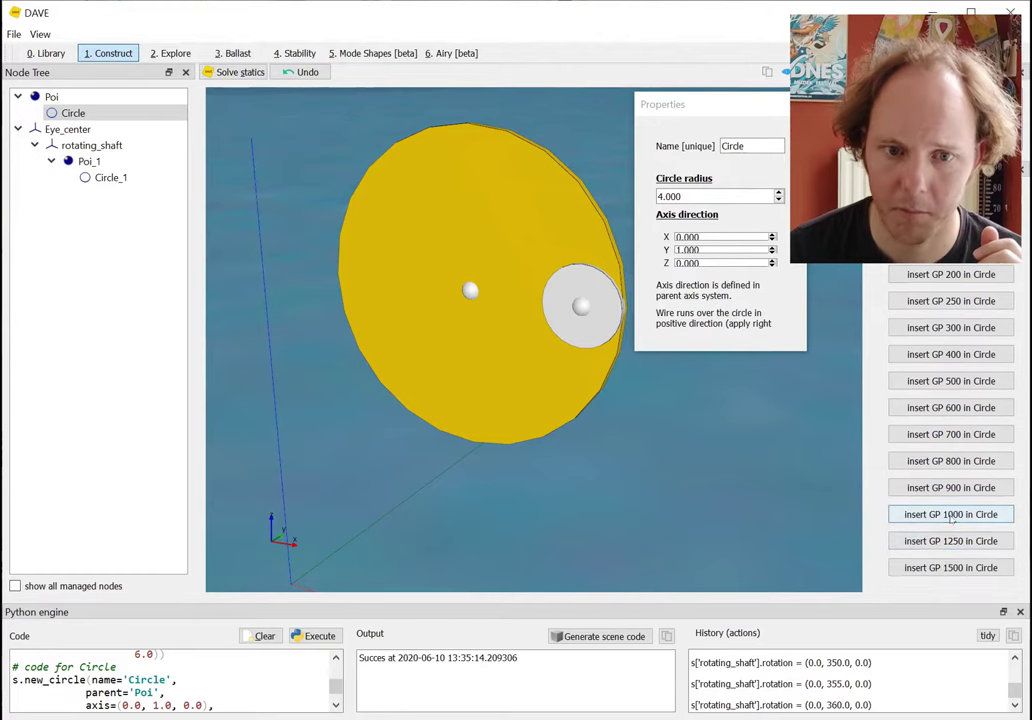
{"action": "left_click", "coordinate": [952, 518]}
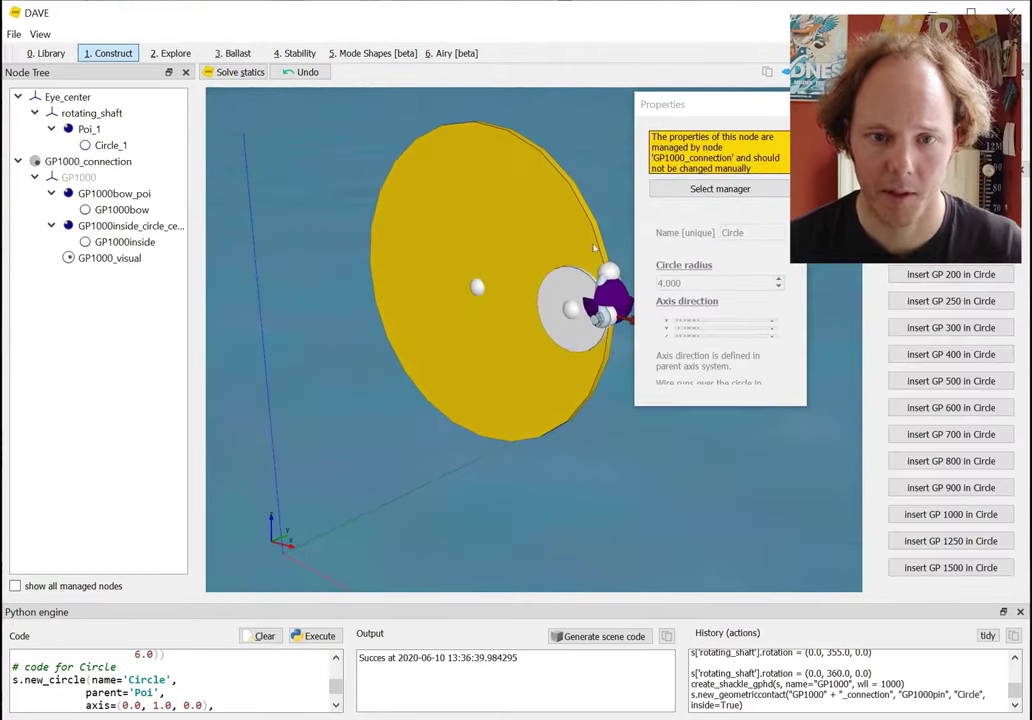
Select GP1000_connection and solve statics to let the shackle settle in the large circle.
{"action": "left_click", "coordinate": [470, 420]}
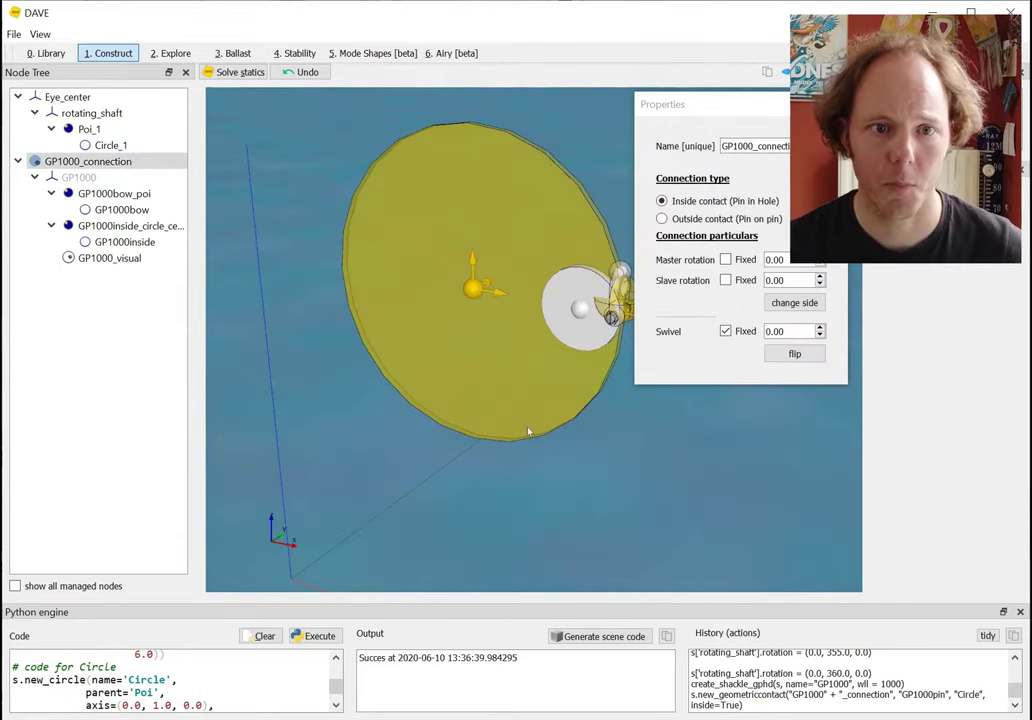
{"action": "left_click", "coordinate": [240, 72]}
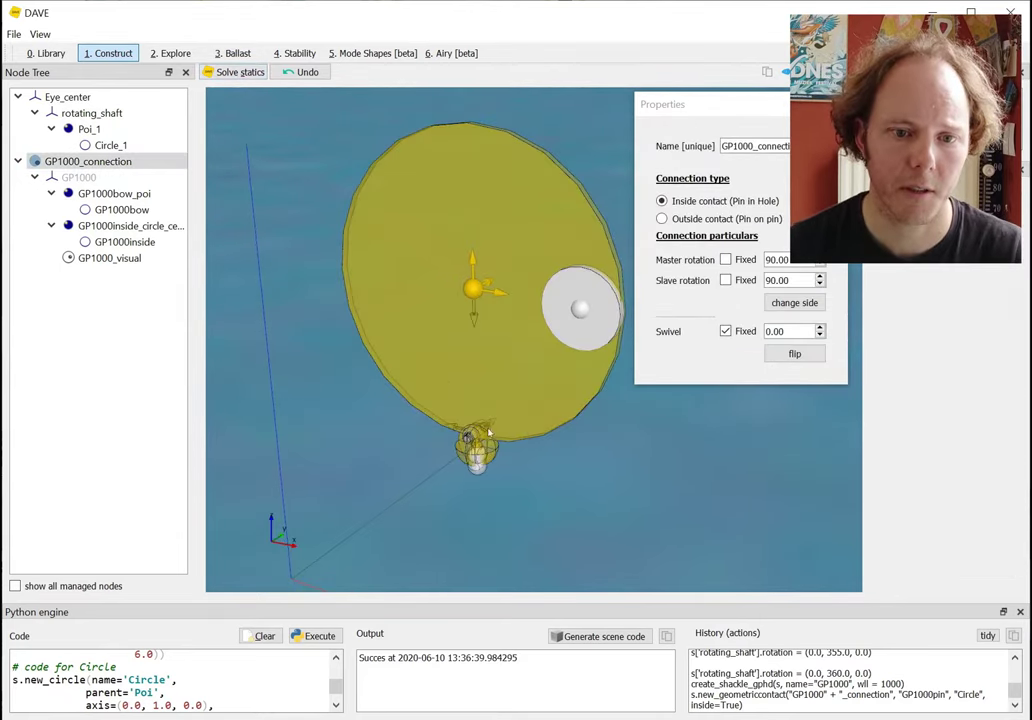
{"action": "left_click_drag", "start_coordinate": [488, 431], "coordinate": [505, 385]}
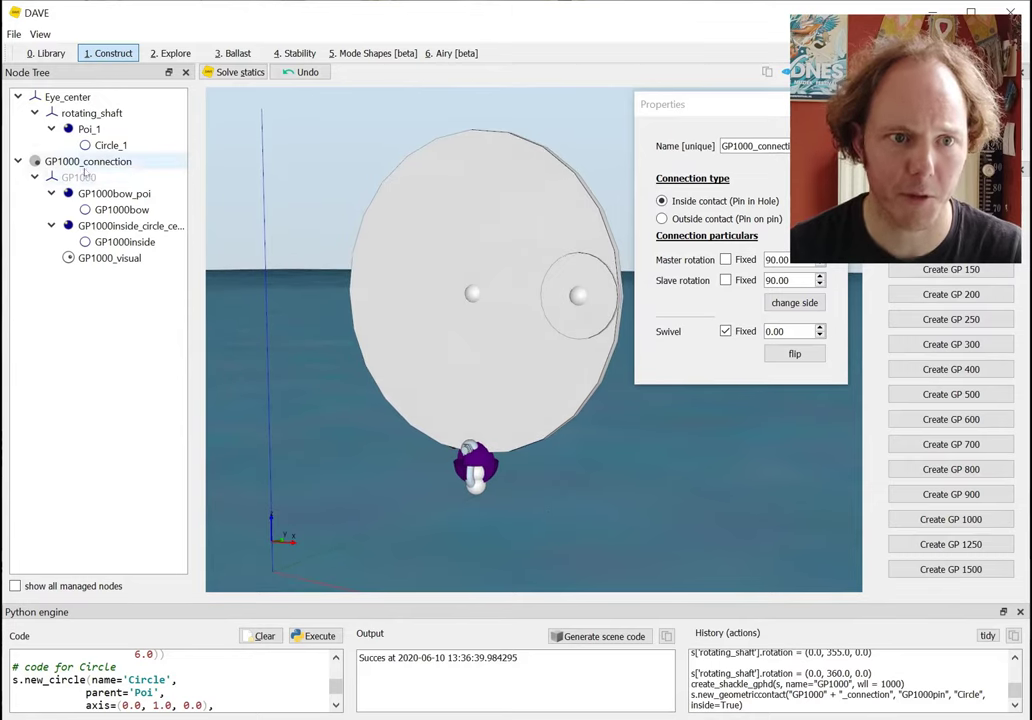
{"action": "left_click_drag", "start_coordinate": [357, 495], "coordinate": [352, 500]}
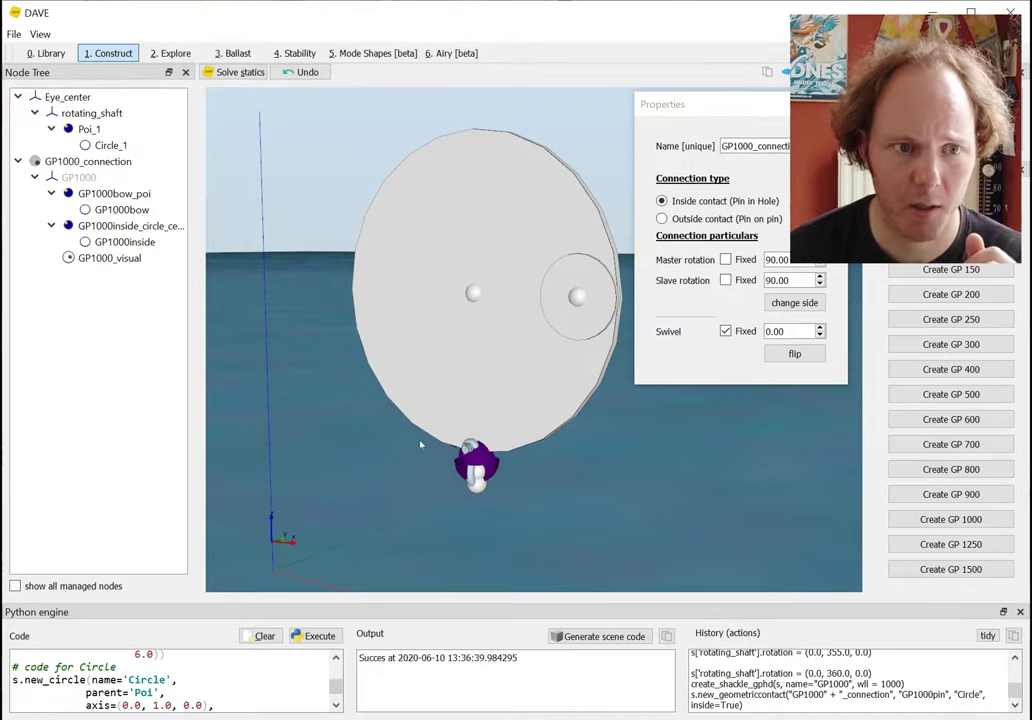
{"action": "mouse_move", "coordinate": [420, 444]}
{"action": "left_mouse_down"}
{"action": "mouse_move", "coordinate": [433, 461]}
{"action": "mouse_move", "coordinate": [424, 461]}
{"action": "left_mouse_up"}
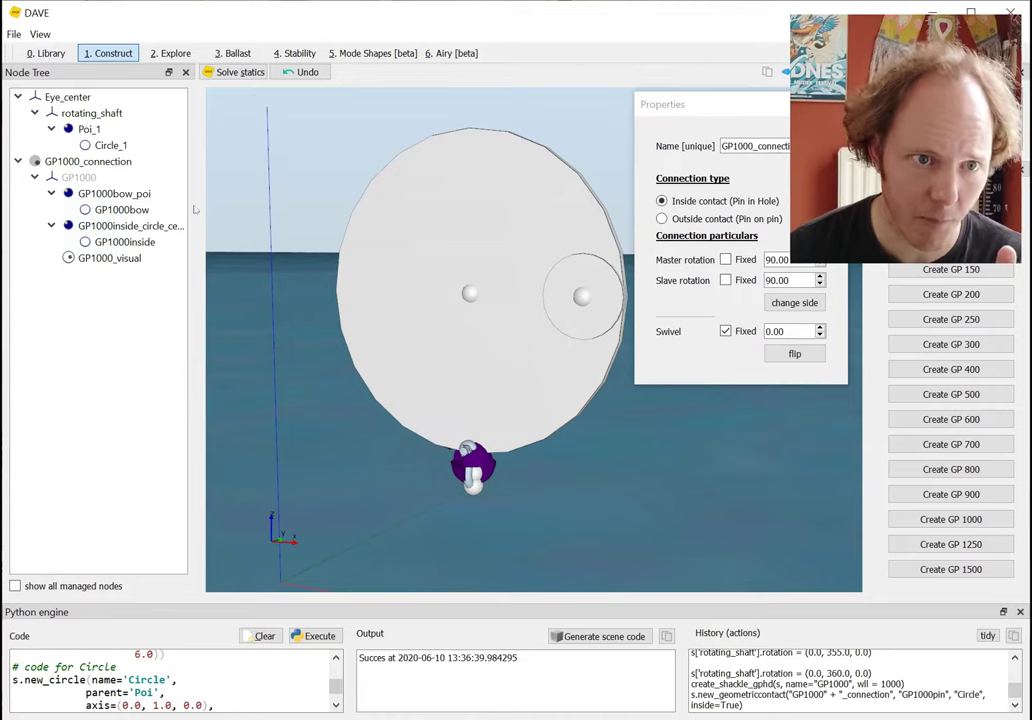
Reduce the displayed geometry size and set the CoG size to 0 so the shackle is unobstructed around GP1000_connection.
{"action": "left_click", "coordinate": [110, 163]}
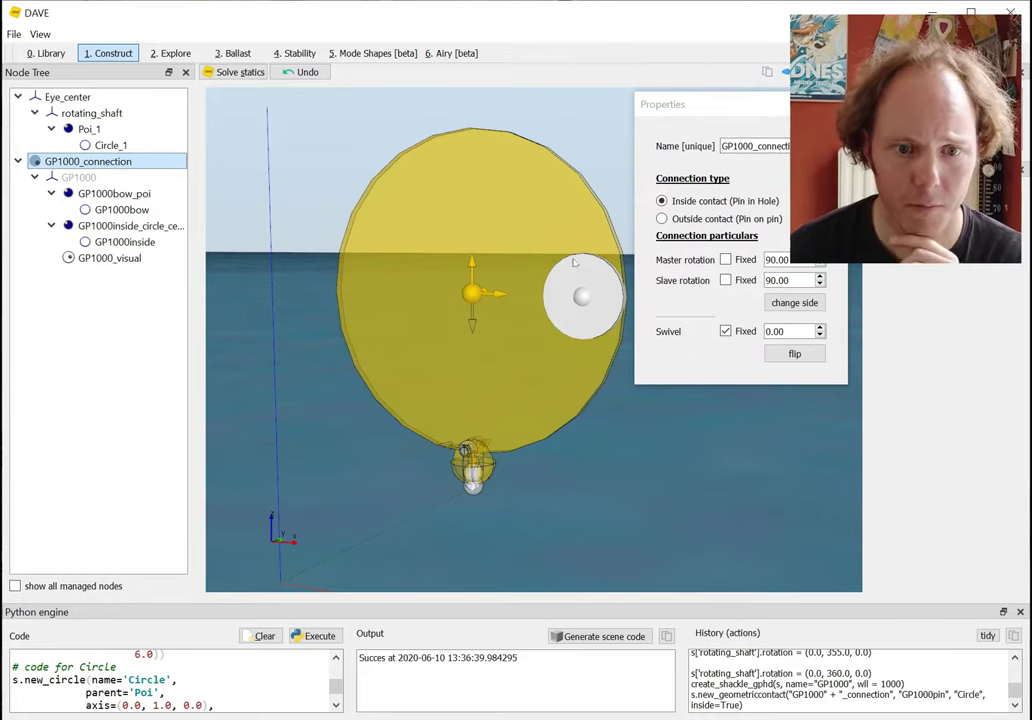
{"action": "scroll", "coordinate": [473, 456], "scroll_direction": "up", "scroll_amount": 5}
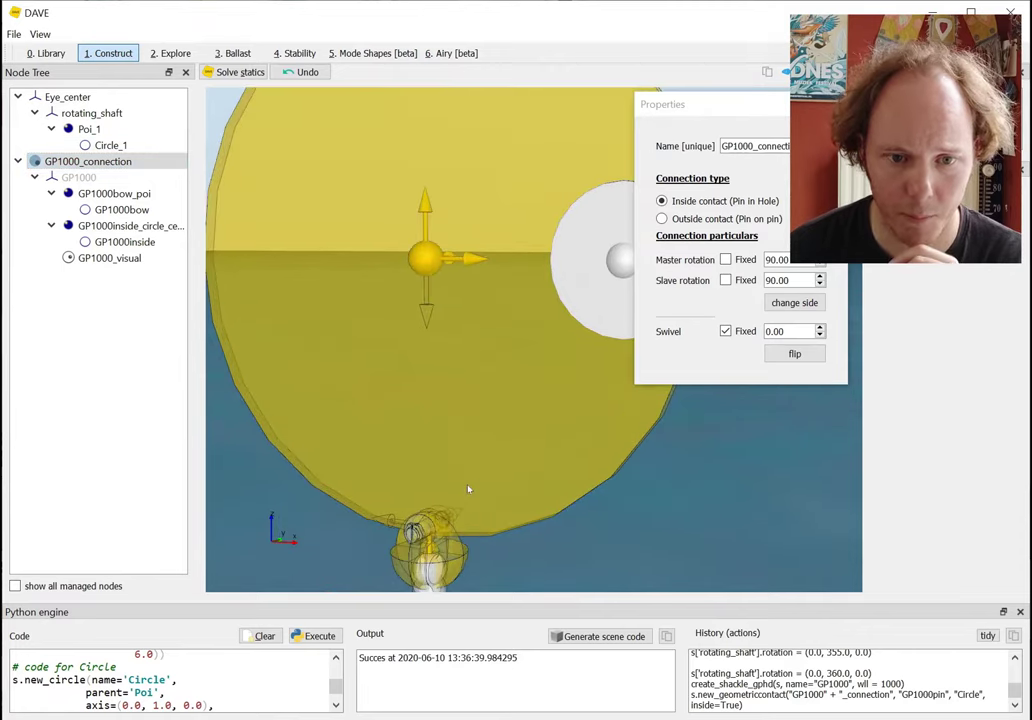
{"action": "left_click", "coordinate": [40, 34]}
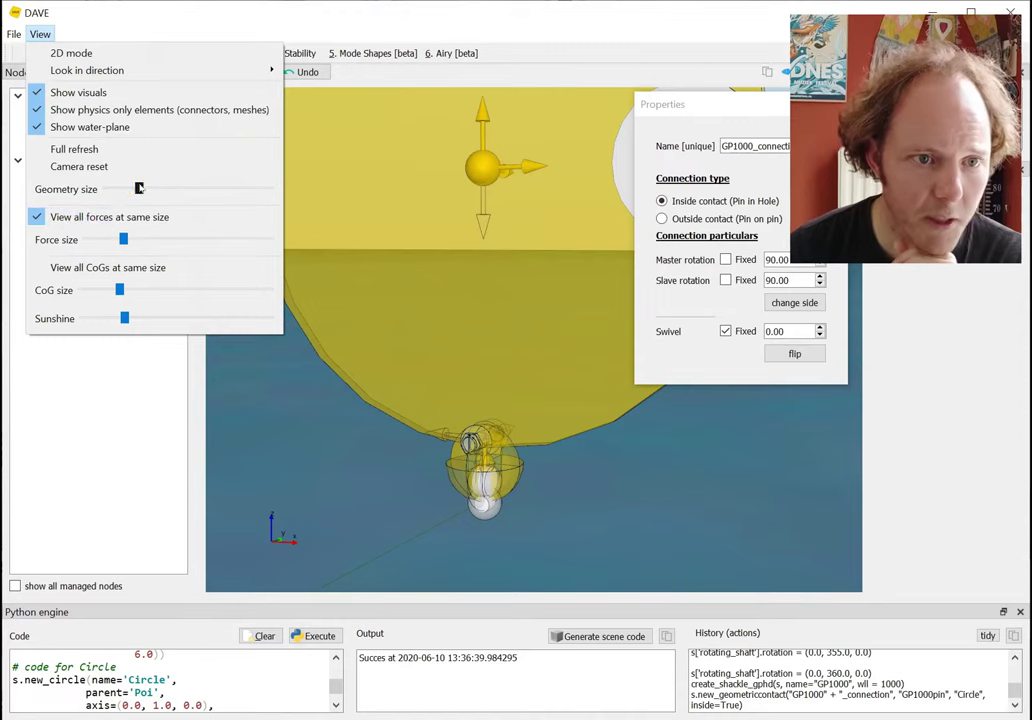
{"action": "left_click_drag", "start_coordinate": [139, 188], "coordinate": [119, 189]}
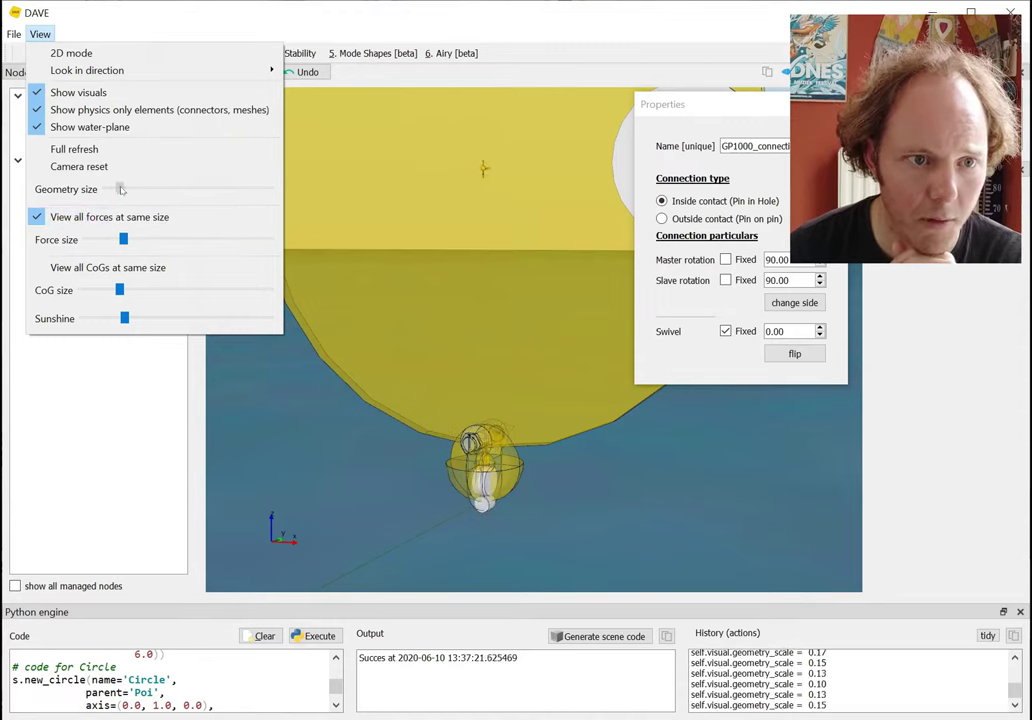
{"action": "left_click_drag", "start_coordinate": [120, 290], "coordinate": [82, 290]}
{"action": "mouse_move", "coordinate": [360, 448]}
{"action": "left_mouse_down"}
{"action": "mouse_move", "coordinate": [352, 445]}
{"action": "mouse_move", "coordinate": [399, 403]}
{"action": "mouse_move", "coordinate": [329, 302]}
{"action": "mouse_move", "coordinate": [480, 457]}
{"action": "mouse_move", "coordinate": [426, 438]}
{"action": "mouse_move", "coordinate": [276, 431]}
{"action": "mouse_move", "coordinate": [380, 454]}
{"action": "mouse_move", "coordinate": [338, 459]}
{"action": "mouse_move", "coordinate": [276, 380]}
{"action": "mouse_move", "coordinate": [357, 465]}
{"action": "left_mouse_up"}
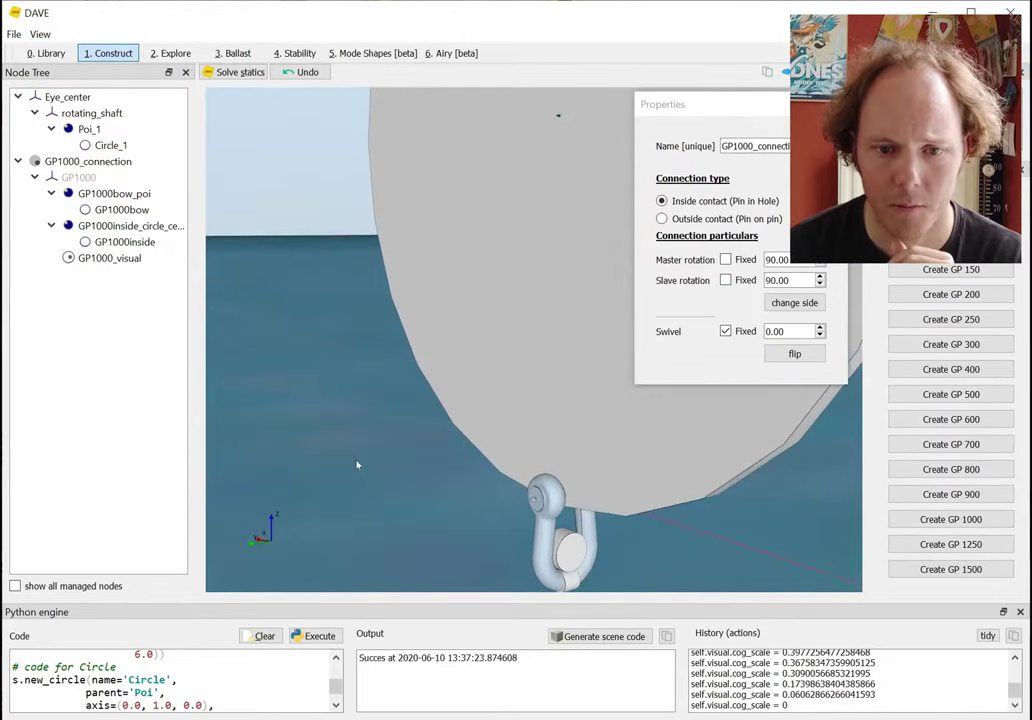
{"action": "left_click", "coordinate": [597, 392]}
{"action": "left_click", "coordinate": [597, 393]}
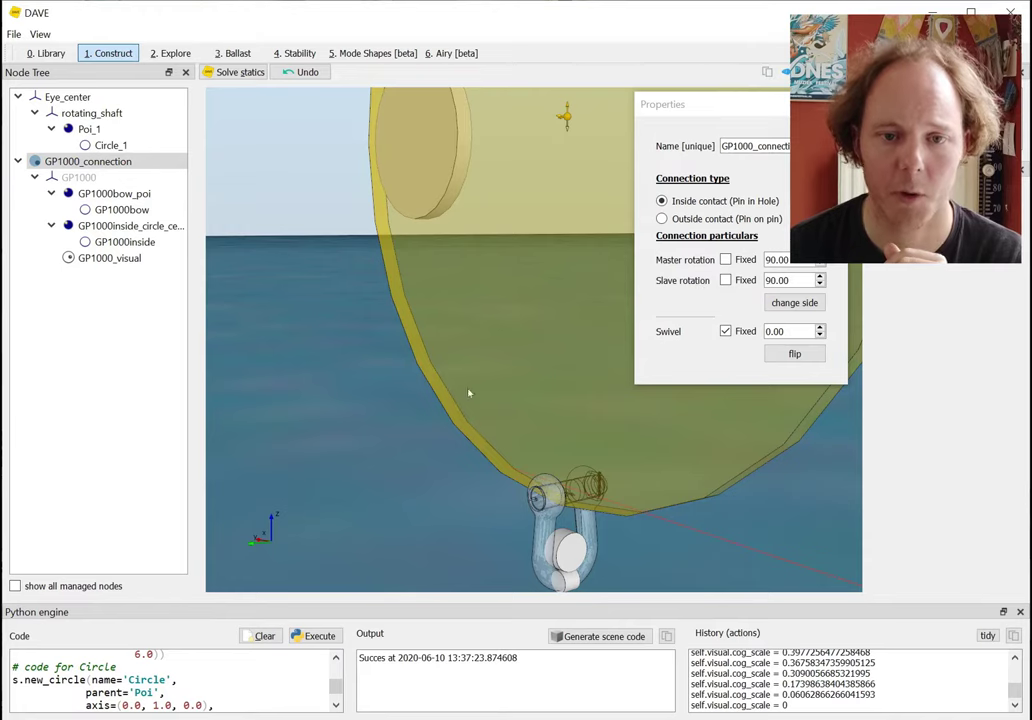
{"action": "left_click_drag", "start_coordinate": [470, 391], "coordinate": [399, 399]}
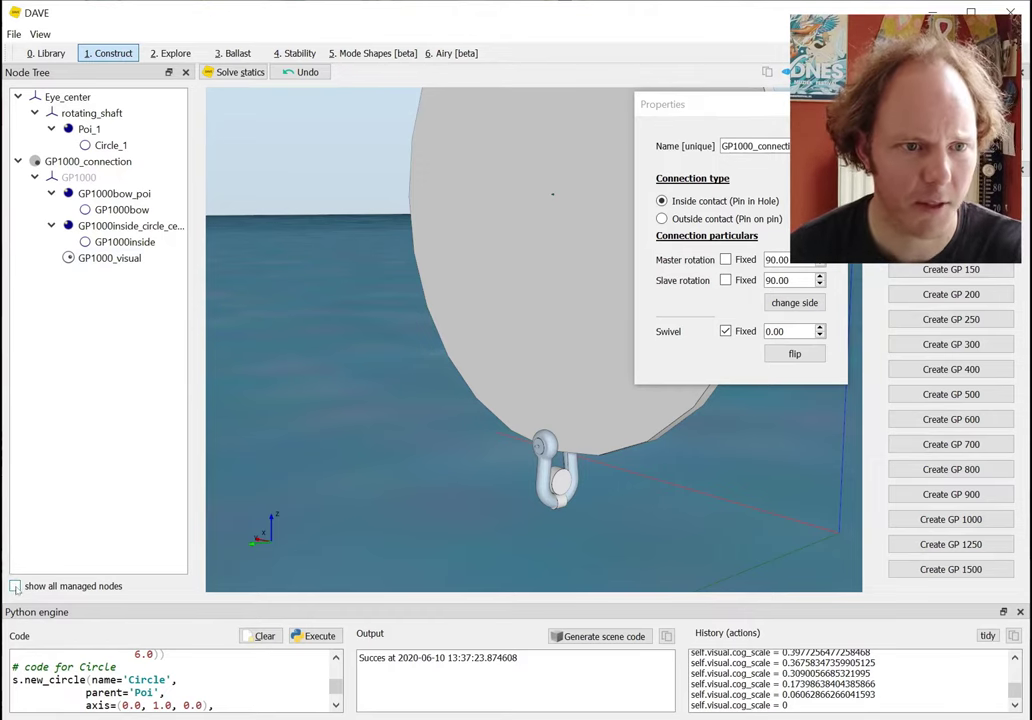
Show all managed nodes and examine the axes, Poi and Circle managed by GP1000_connection, including its pin-hole and axial rotation axes.
{"action": "left_click", "coordinate": [15, 586]}
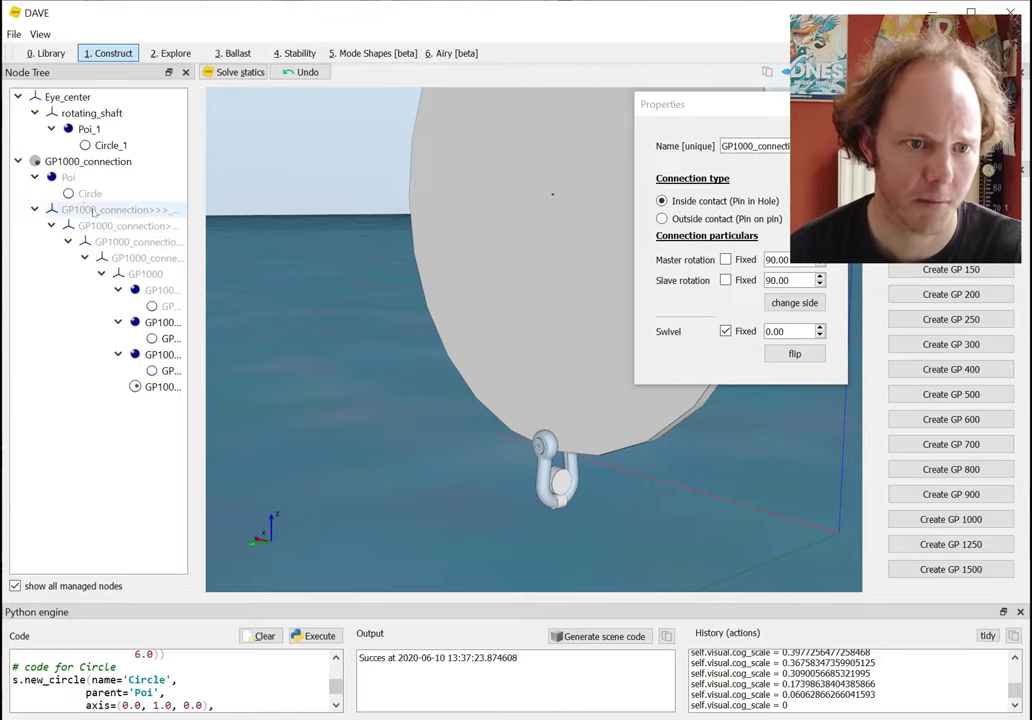
{"action": "left_click_drag", "start_coordinate": [203, 257], "coordinate": [331, 257]}
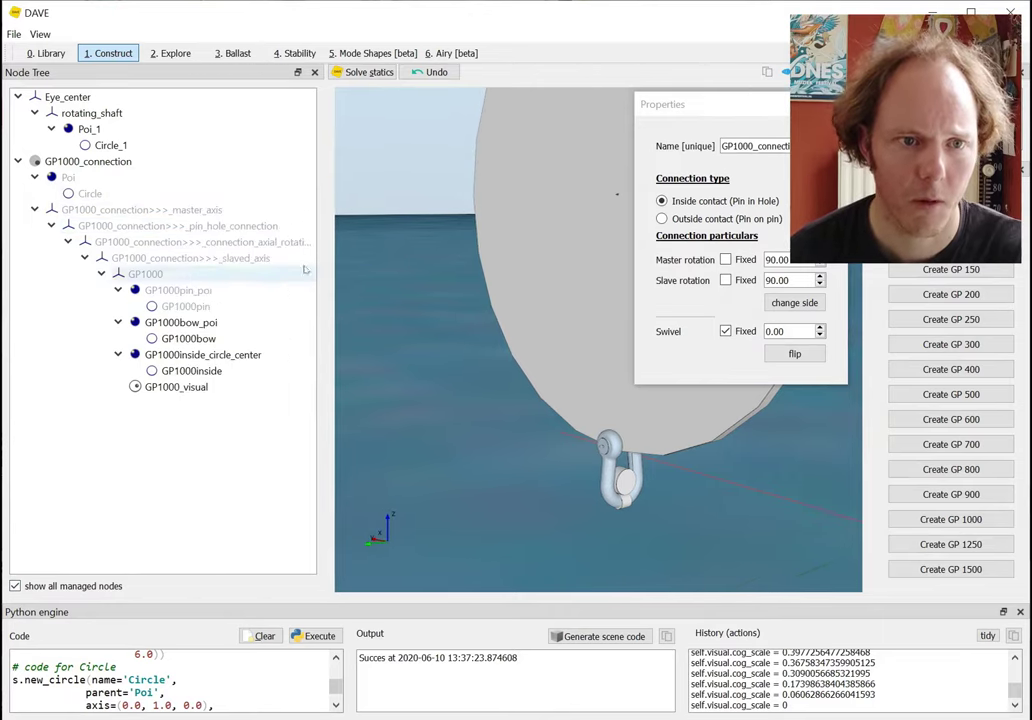
{"action": "left_click", "coordinate": [100, 210]}
{"action": "left_click", "coordinate": [112, 226]}
{"action": "left_click", "coordinate": [122, 242]}
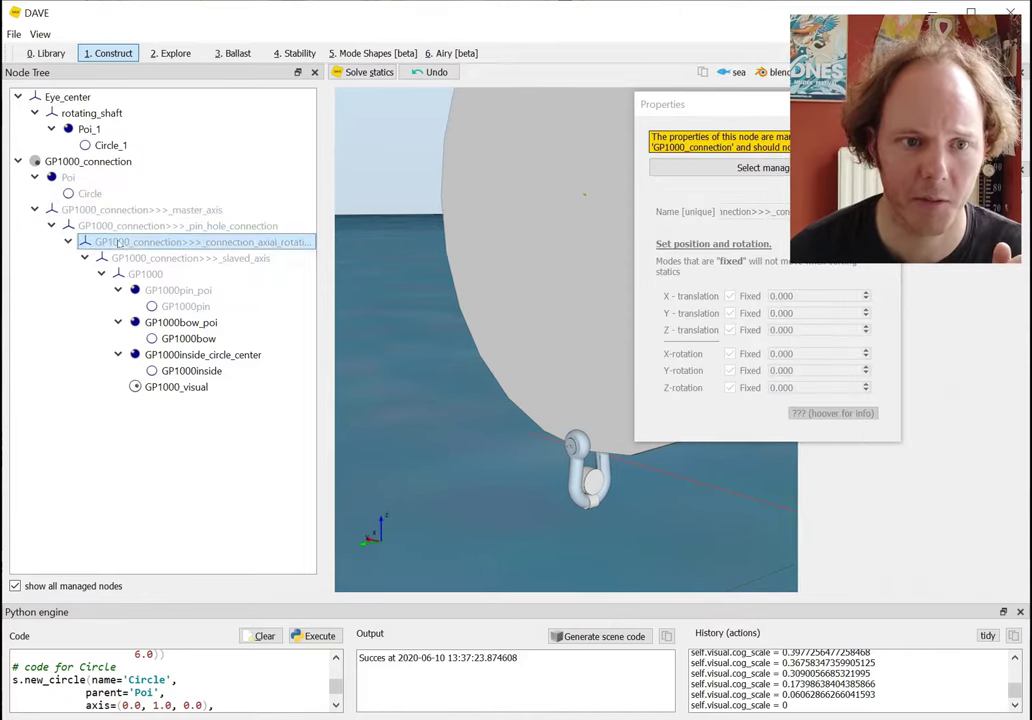
{"action": "left_click", "coordinate": [131, 258]}
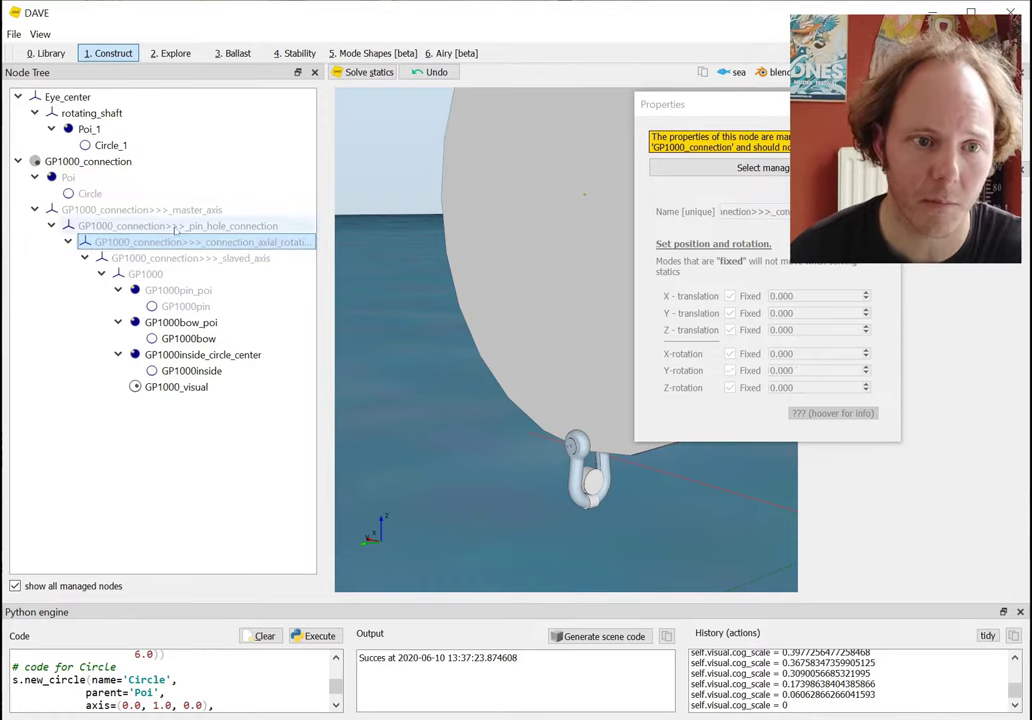
{"action": "left_click", "coordinate": [170, 211]}
{"action": "left_click", "coordinate": [90, 193]}
{"action": "left_click", "coordinate": [68, 177]}
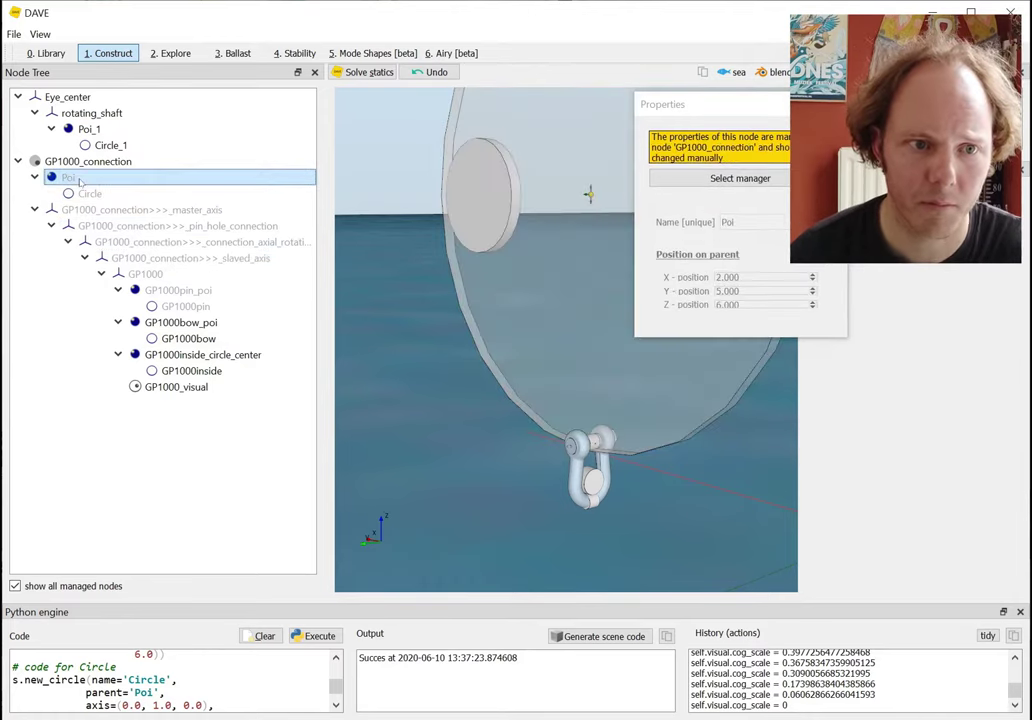
{"action": "left_click", "coordinate": [105, 226]}
{"action": "left_click", "coordinate": [112, 242]}
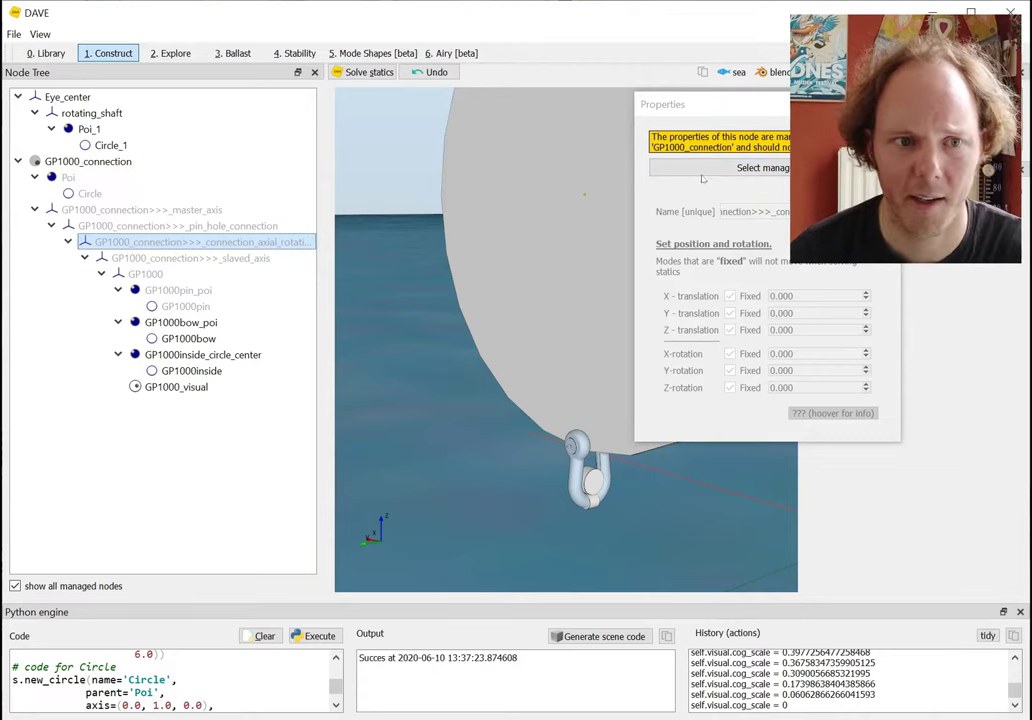
Hide the managed nodes again and select GP1000_connection to access its connection properties.
{"action": "left_click", "coordinate": [71, 165]}
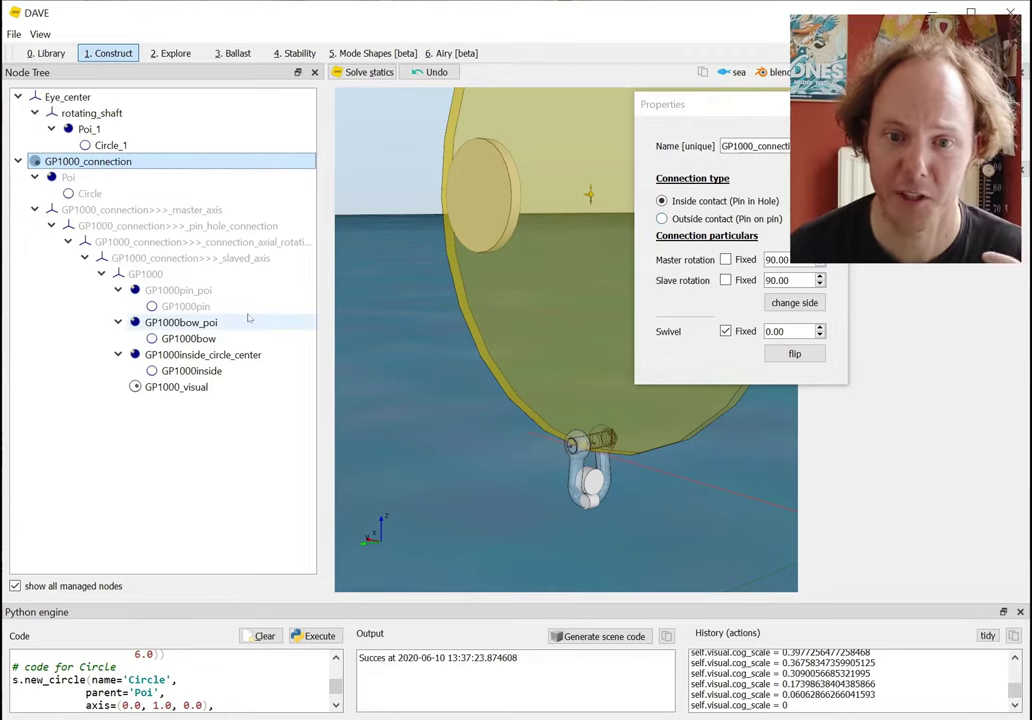
{"action": "left_click_drag", "start_coordinate": [510, 293], "coordinate": [485, 313]}
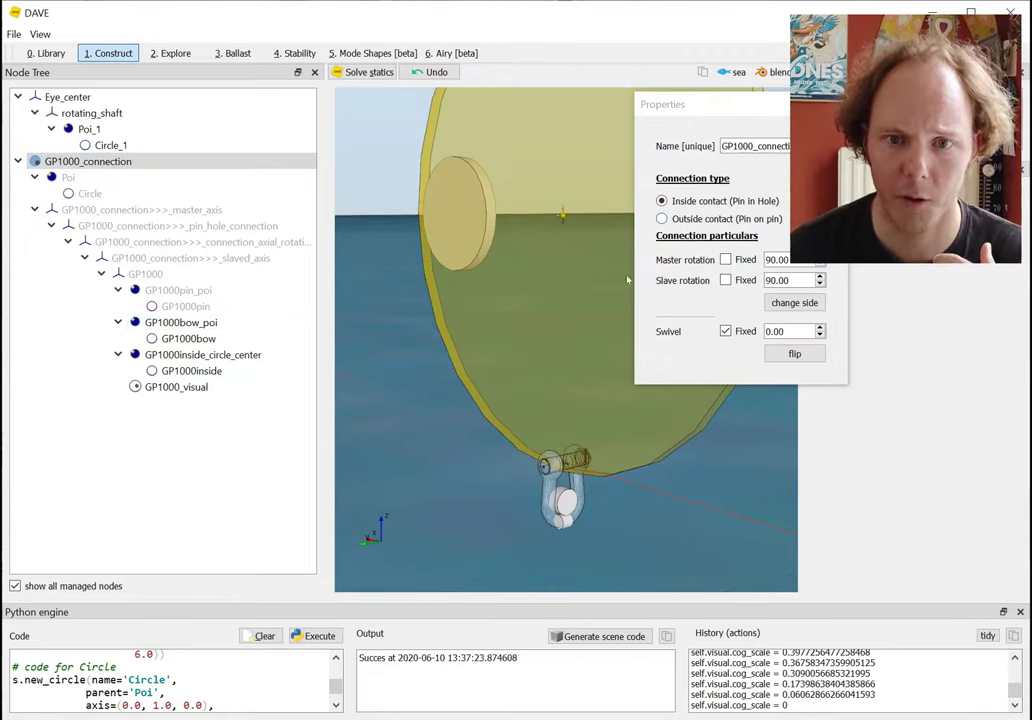
{"action": "left_click_drag", "start_coordinate": [640, 105], "coordinate": [665, 111]}
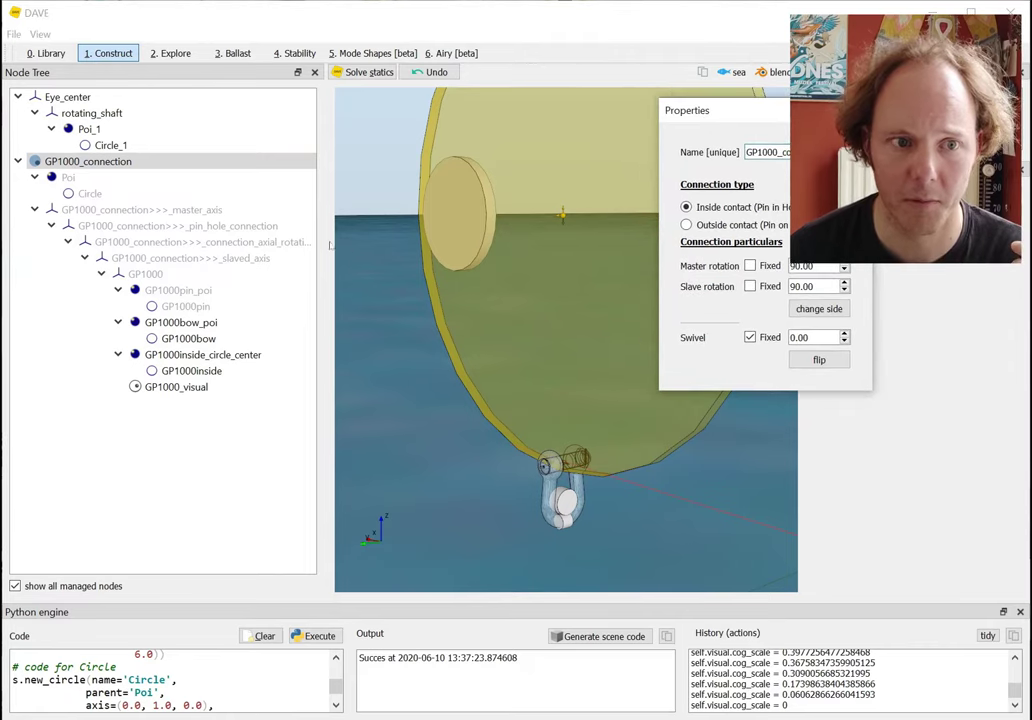
{"action": "left_click", "coordinate": [88, 161]}
{"action": "left_click", "coordinate": [35, 209]}
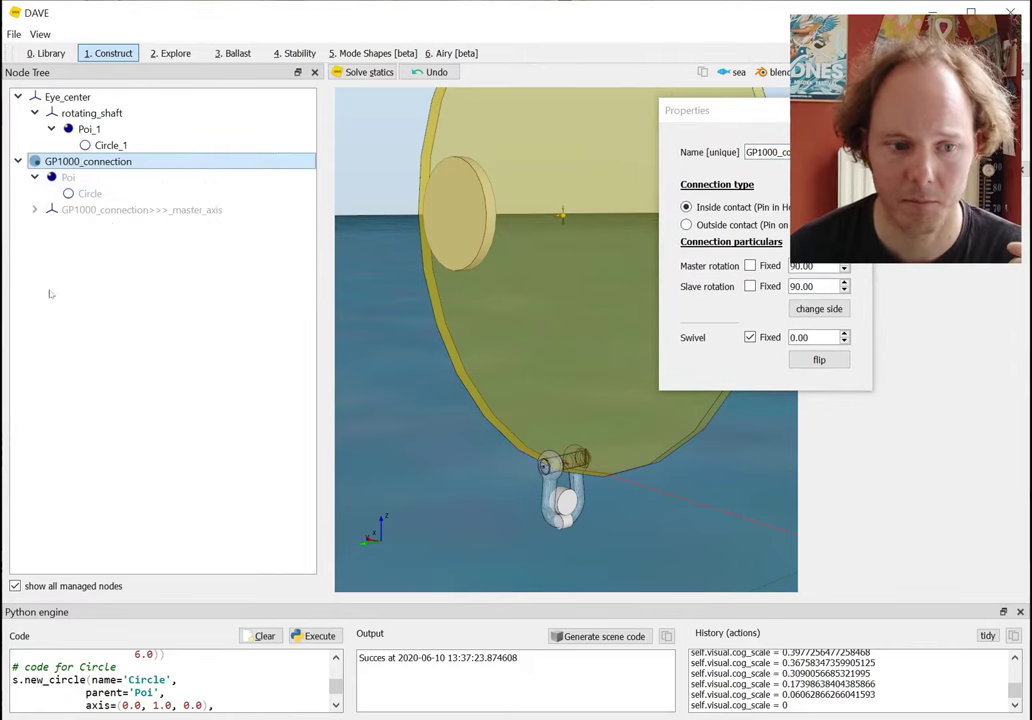
{"action": "left_click", "coordinate": [15, 586]}
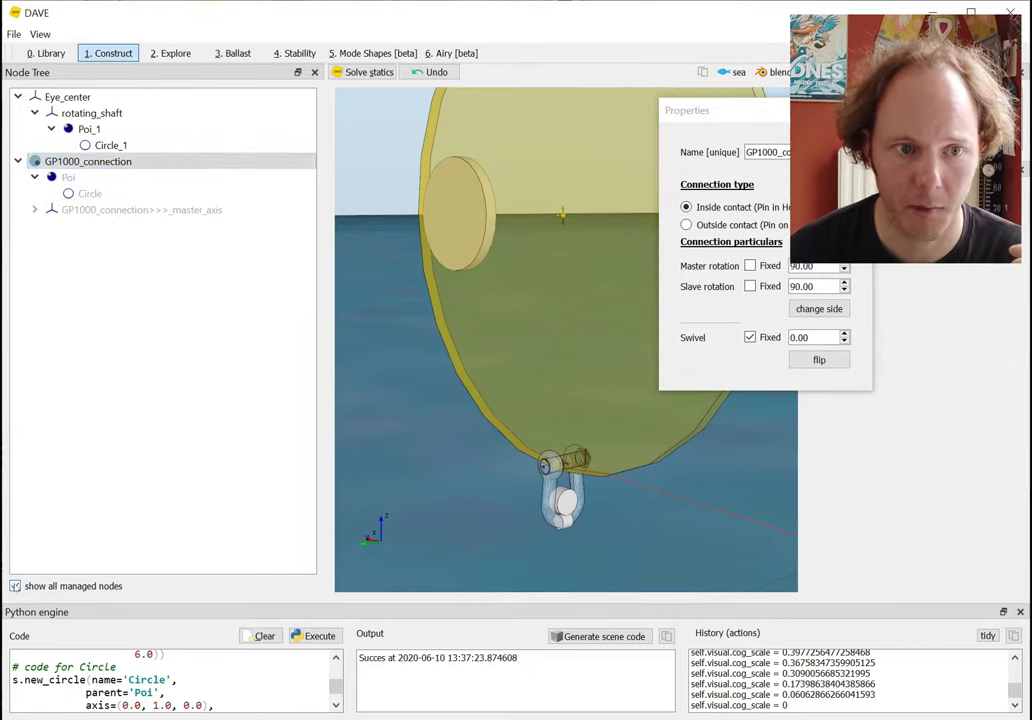
{"action": "left_click", "coordinate": [86, 163]}
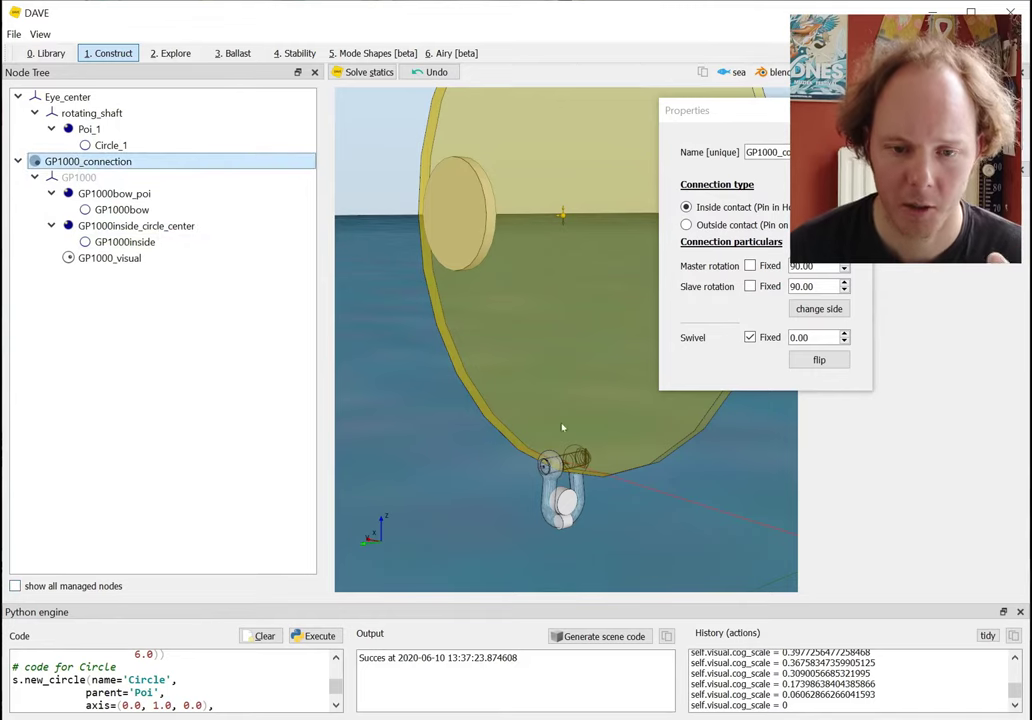
Raise the master rotation of GP1000_connection to 110, then lower it stepwise to 20, moving the shackle along the large circle.
{"action": "left_click", "coordinate": [665, 215]}
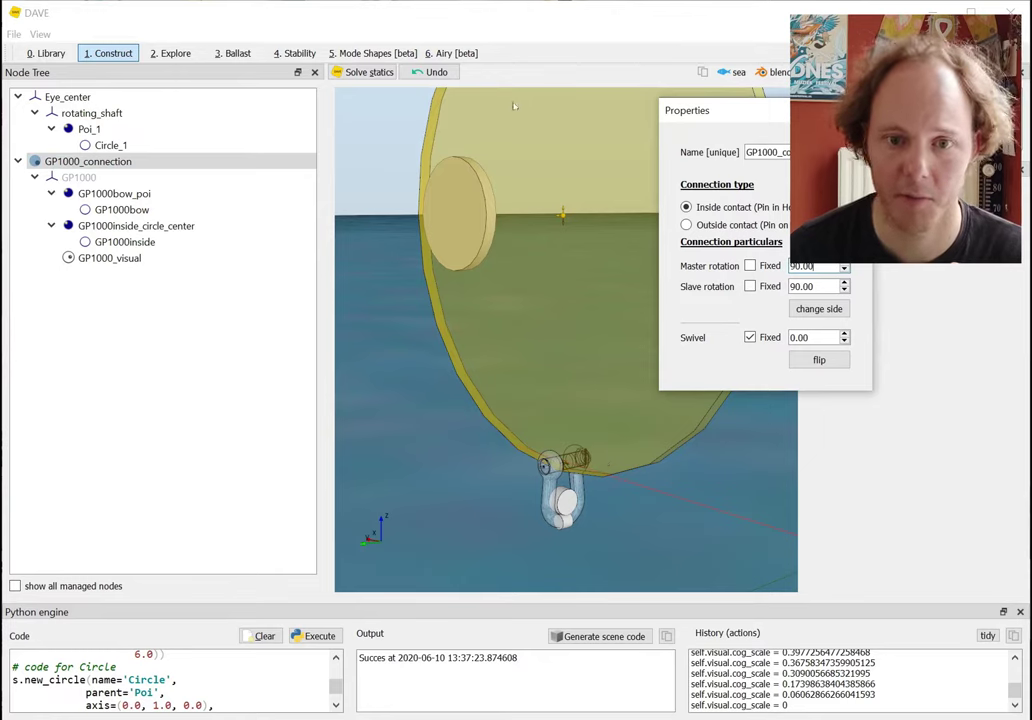
{"action": "key", "text": "Up"}
{"action": "key", "text": "Up"}
{"action": "key", "text": "Up"}
{"action": "key", "text": "Up"}
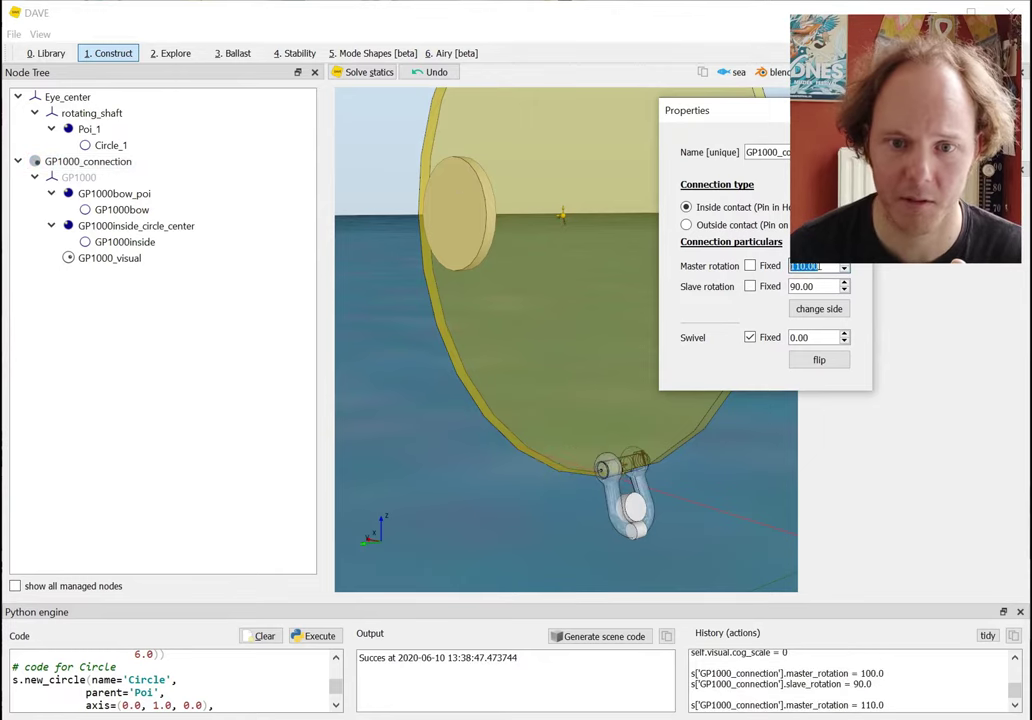
{"action": "key", "text": "Down"}
{"action": "key", "text": "Down"}
{"action": "key", "text": "Down"}
{"action": "key", "text": "Down"}
{"action": "key", "text": "Down"}
{"action": "key", "text": "Down"}
{"action": "key", "text": "Down"}
{"action": "key", "text": "Down"}
{"action": "key", "text": "Down"}
{"action": "key", "text": "Down"}
{"action": "key", "text": "Down"}
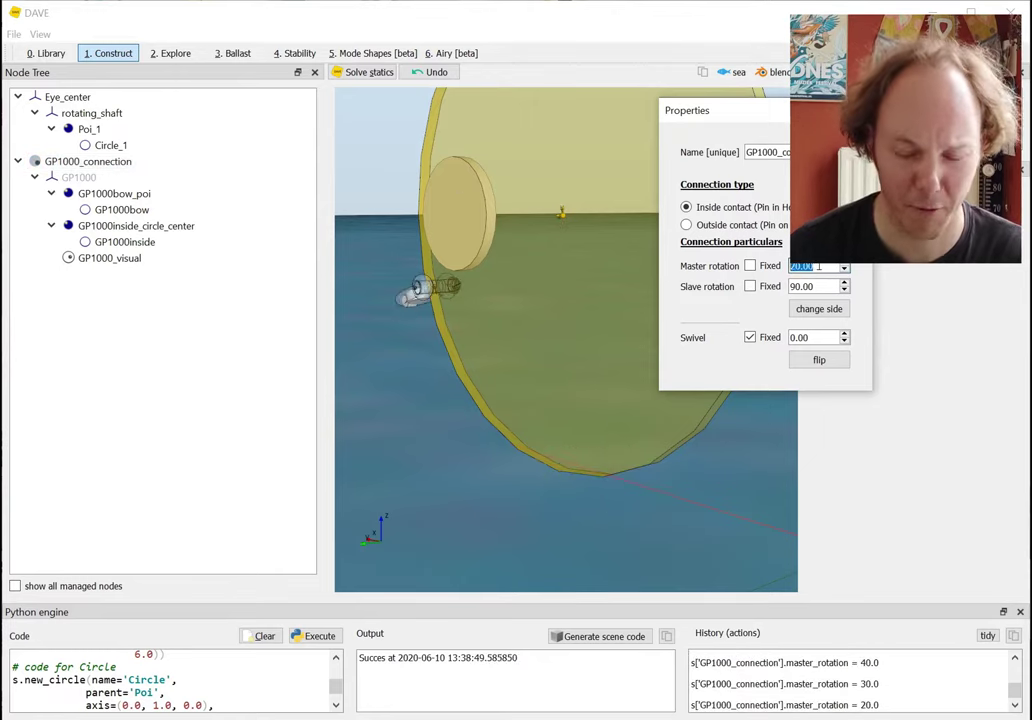
Set the master rotation of GP1000_connection to 80 and make it fixed.
{"action": "key", "text": "Up"}
{"action": "key", "text": "Up"}
{"action": "key", "text": "Up"}
{"action": "key", "text": "Up"}
{"action": "key", "text": "Up"}
{"action": "key", "text": "Up"}
{"action": "key", "text": "Up"}
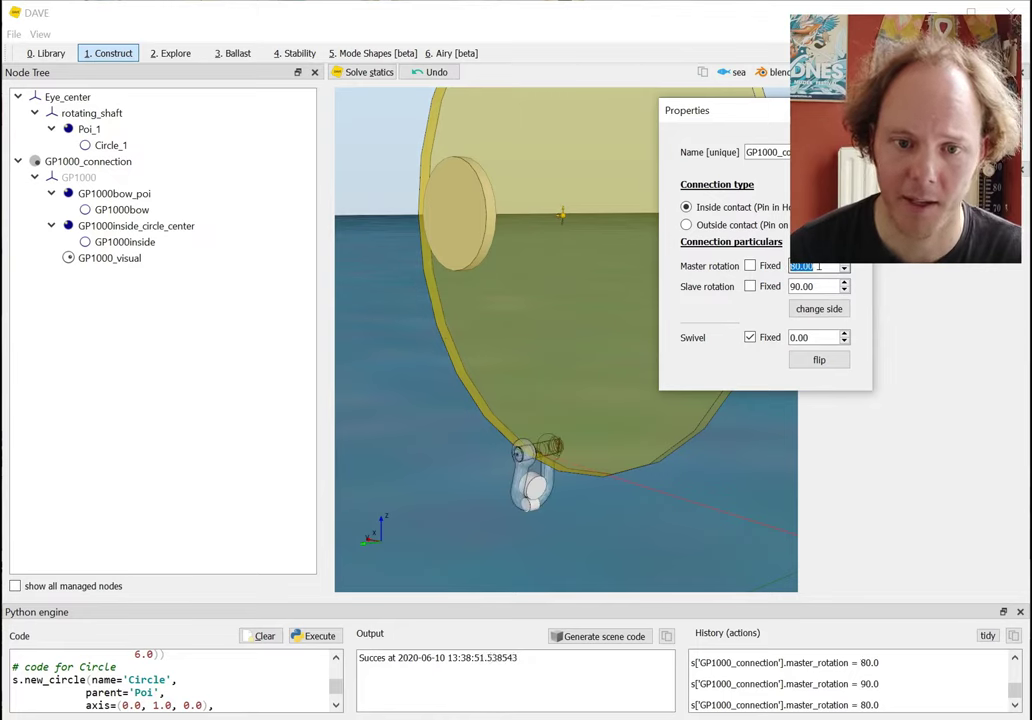
{"action": "key", "text": "Down"}
{"action": "left_click", "coordinate": [751, 267]}
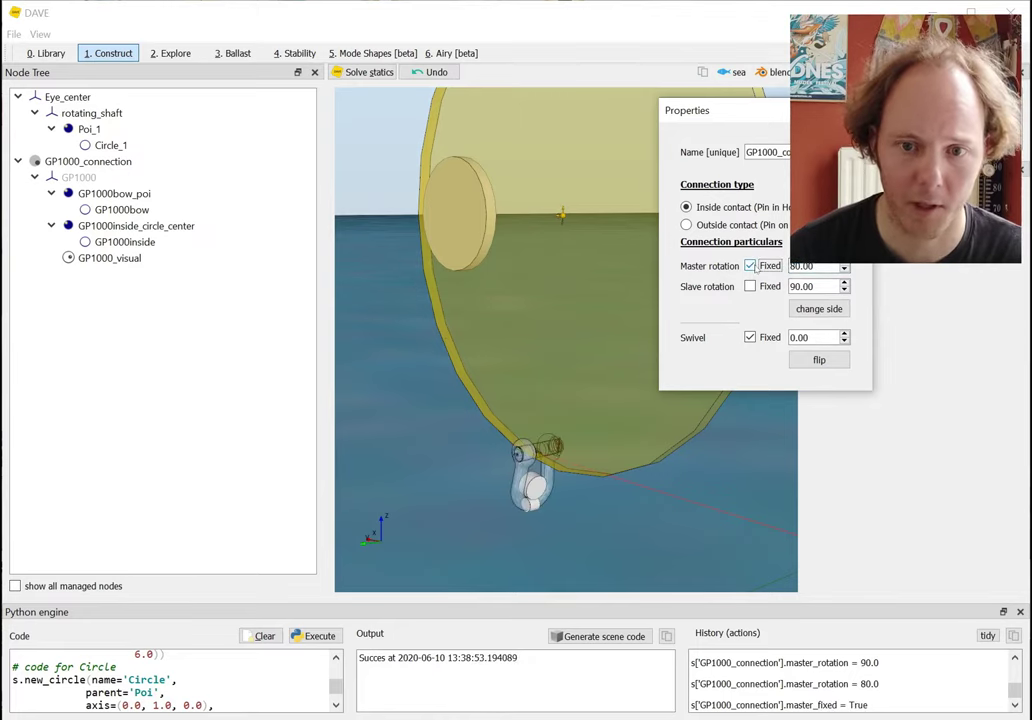
Release the fixed master rotation of GP1000_connection and set it to 90.
{"action": "left_click", "coordinate": [751, 266]}
{"action": "left_click", "coordinate": [826, 265]}
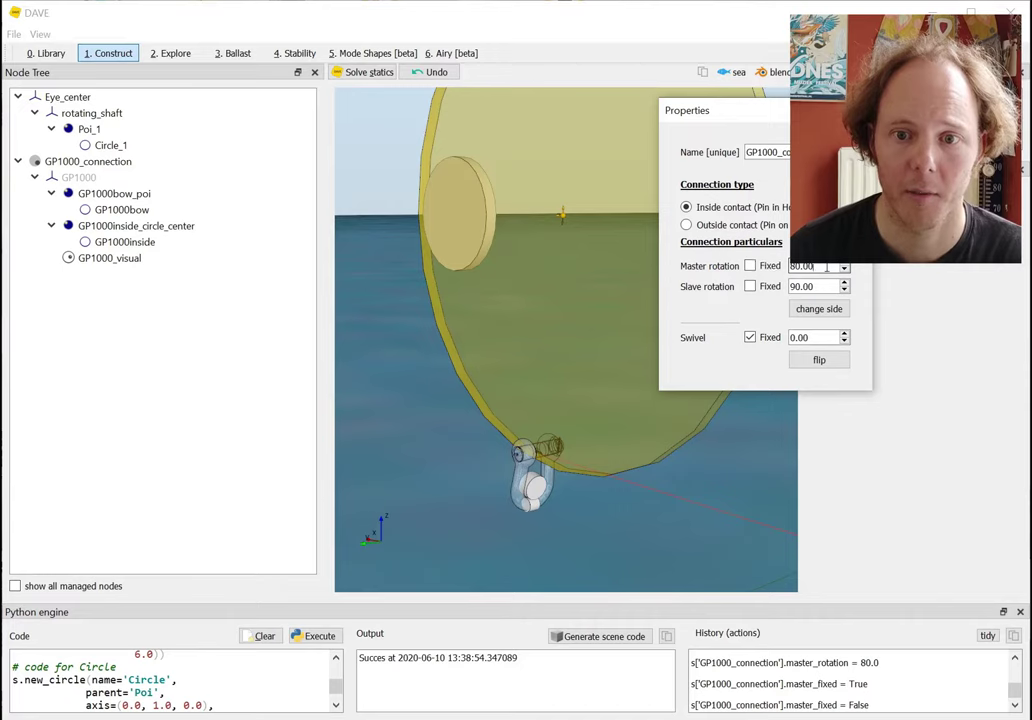
{"action": "key", "text": "Up"}
Lower and raise the slave rotation of GP1000_connection in steps of 10, and bring it back to 90.
{"action": "left_click", "coordinate": [820, 286]}
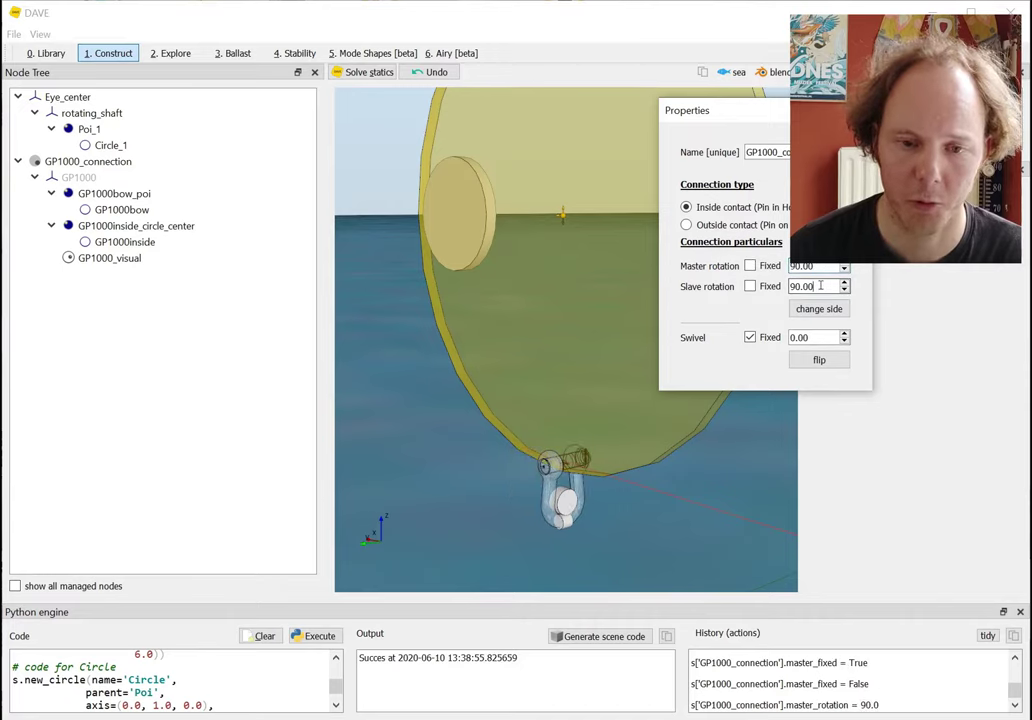
{"action": "key", "text": "Down"}
{"action": "key", "text": "Down"}
{"action": "key", "text": "Down"}
{"action": "key", "text": "Down"}
{"action": "key", "text": "Down"}
{"action": "key", "text": "Down"}
{"action": "key", "text": "Down"}
{"action": "key", "text": "Up"}
{"action": "key", "text": "Up"}
{"action": "key", "text": "Up"}
{"action": "key", "text": "Up"}
{"action": "key", "text": "Up"}
{"action": "key", "text": "Up"}
{"action": "key", "text": "Up"}
{"action": "key", "text": "Up"}
{"action": "key", "text": "Up"}
{"action": "key", "text": "Up"}
{"action": "key", "text": "Up"}
{"action": "key", "text": "Up"}
{"action": "key", "text": "Up"}
{"action": "key", "text": "Up"}
{"action": "key", "text": "Up"}
{"action": "key", "text": "Up"}
{"action": "key", "text": "Up"}
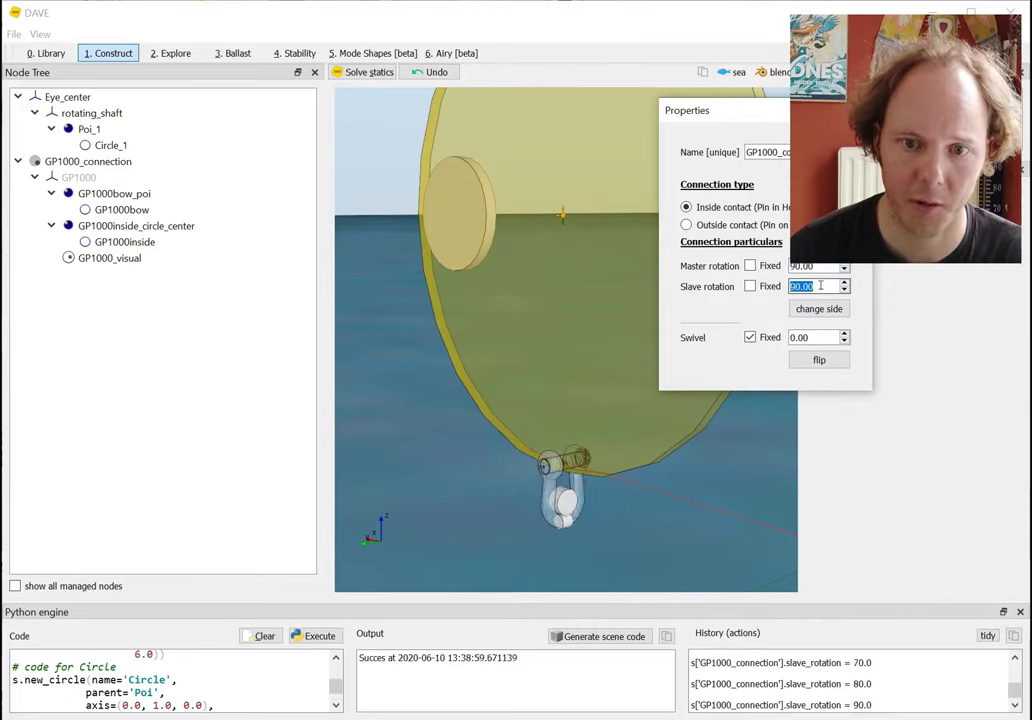
{"action": "key", "text": "Down"}
{"action": "key", "text": "Down"}
{"action": "key", "text": "Down"}
{"action": "key", "text": "Down"}
{"action": "key", "text": "Down"}
{"action": "key", "text": "Down"}
{"action": "key", "text": "Down"}
{"action": "key", "text": "Down"}
{"action": "key", "text": "Down"}
{"action": "key", "text": "Down"}
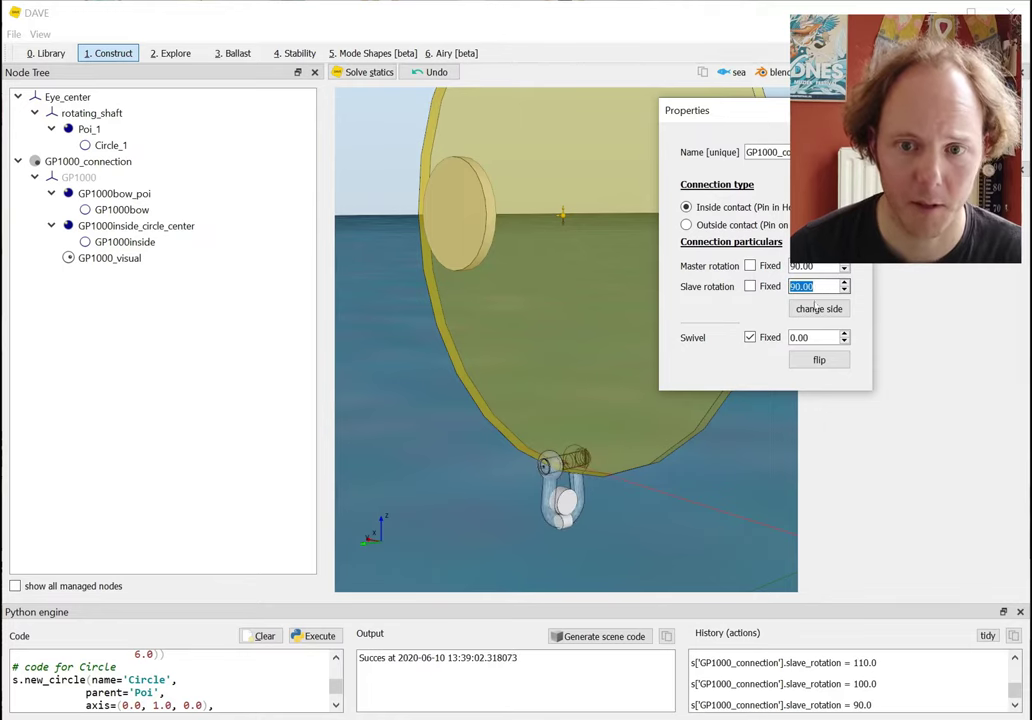
Step the swivel of GP1000_connection between 10 and -40, and bring it back to 0.
{"action": "left_click", "coordinate": [815, 338]}
{"action": "key", "text": "Up"}
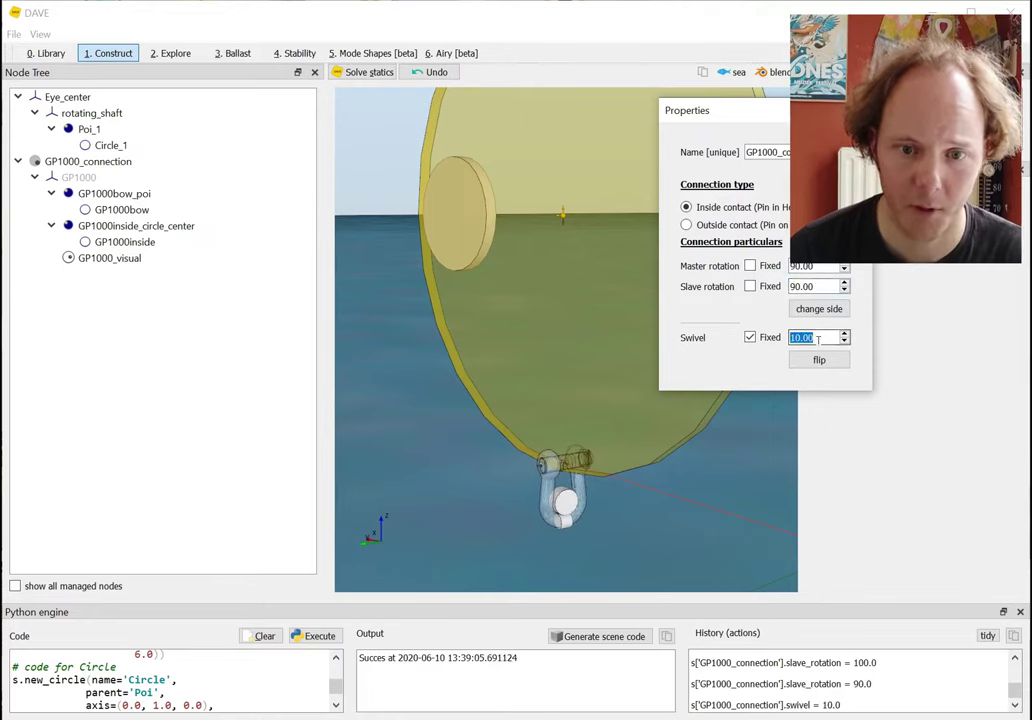
{"action": "key", "text": "Down"}
{"action": "key", "text": "Down"}
{"action": "key", "text": "Down"}
{"action": "key", "text": "Down"}
{"action": "key", "text": "Down"}
{"action": "key", "text": "Up"}
{"action": "key", "text": "Up"}
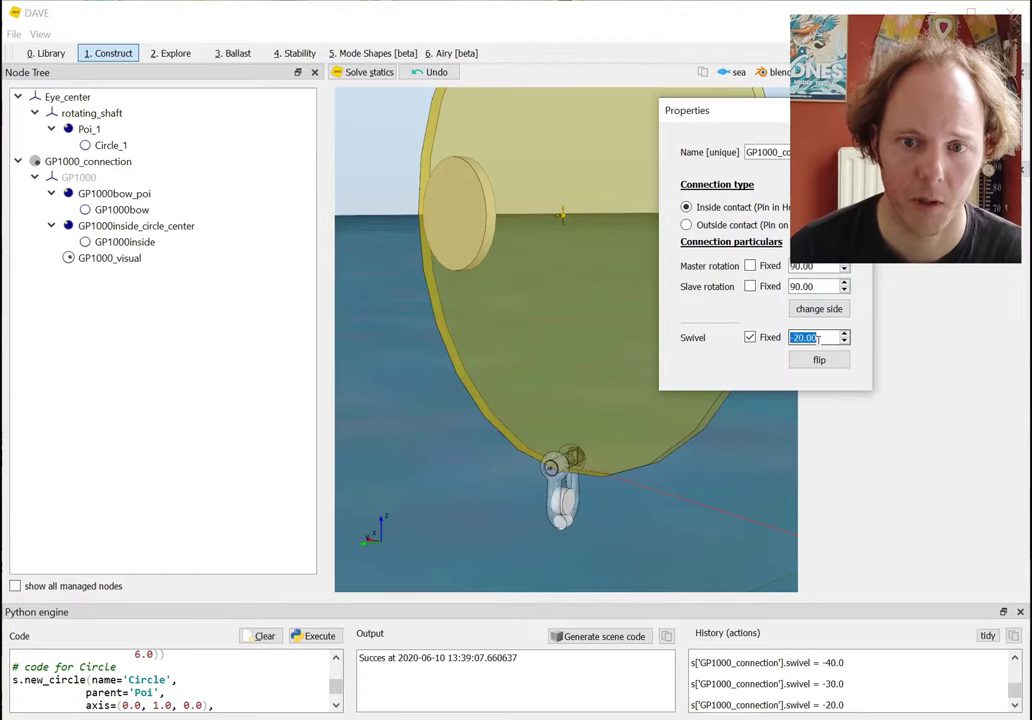
{"action": "key", "text": "Up"}
{"action": "key", "text": "Up"}
{"action": "key", "text": "Up"}
{"action": "key", "text": "Down"}
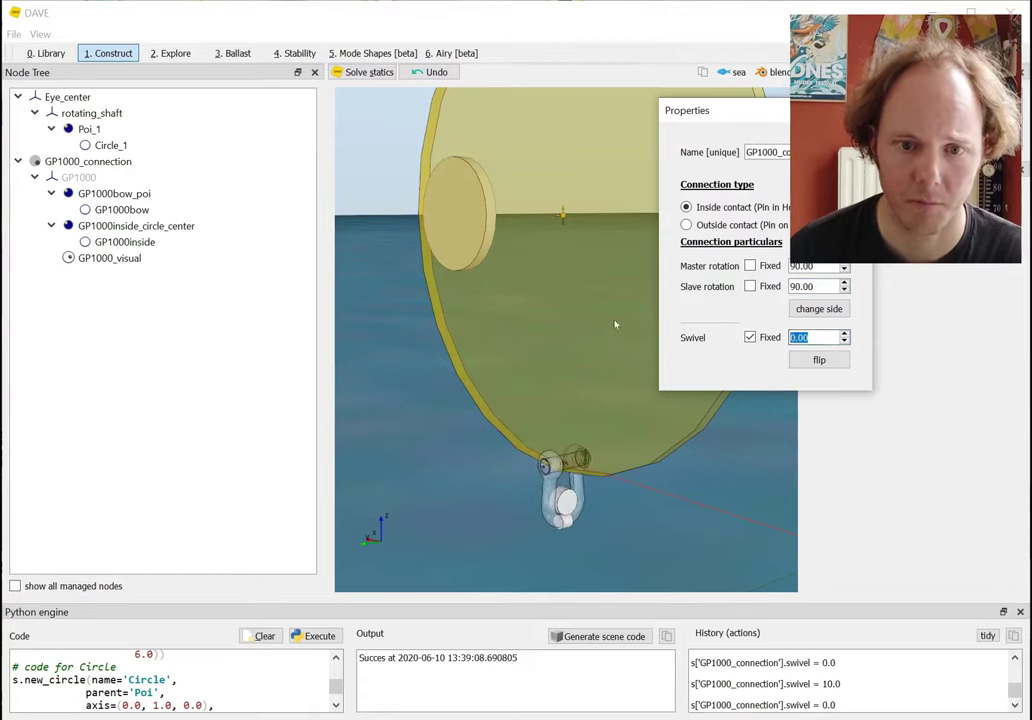
Delete the GP1000_connection node from the node tree.
{"action": "left_click", "coordinate": [615, 324]}
{"action": "left_click", "coordinate": [572, 319]}
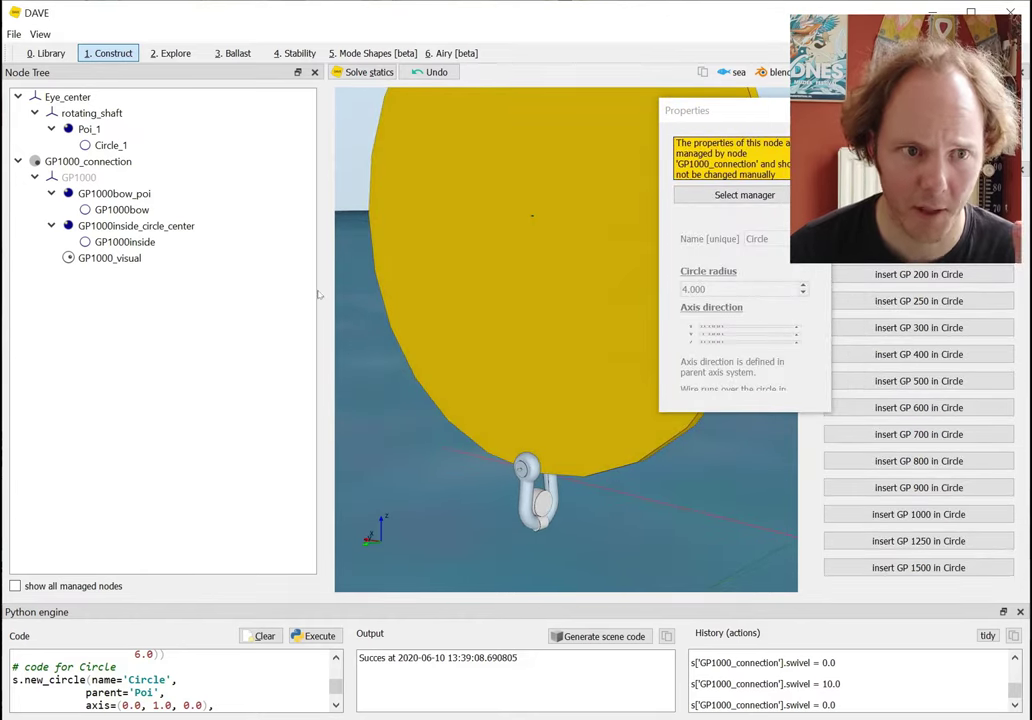
{"action": "left_click", "coordinate": [460, 319]}
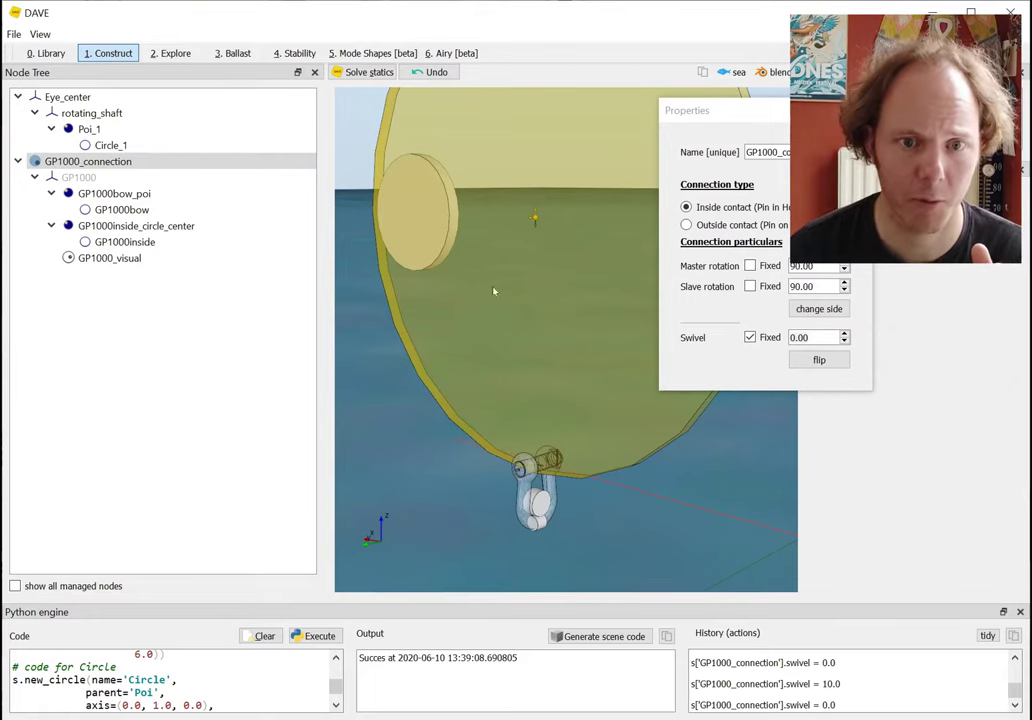
{"action": "right_click", "coordinate": [84, 162]}
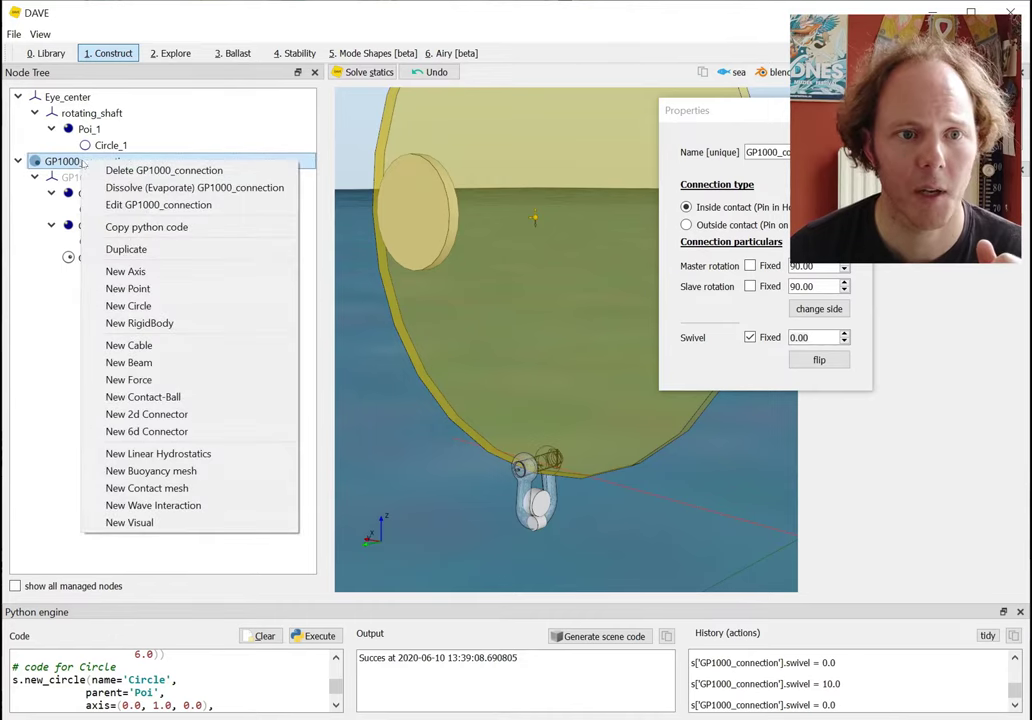
{"action": "left_click", "coordinate": [161, 171]}
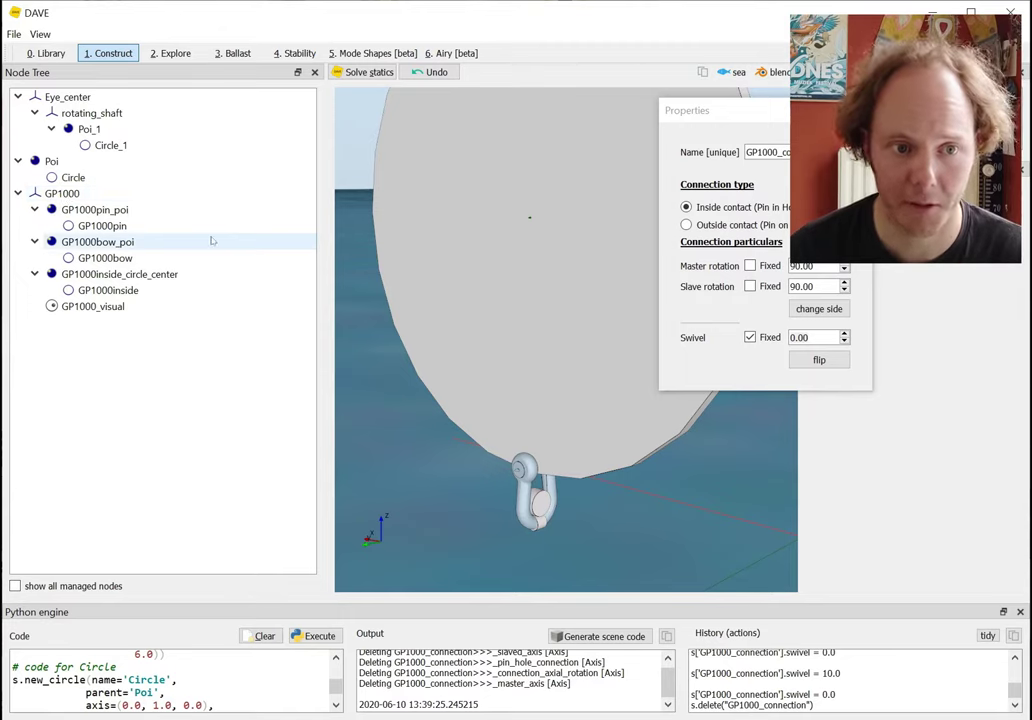
Move the GP1000 shackle to position 7, 5, 2.12 and connect GP1000bow to Circle, using Circle as master.
{"action": "left_click", "coordinate": [78, 194]}
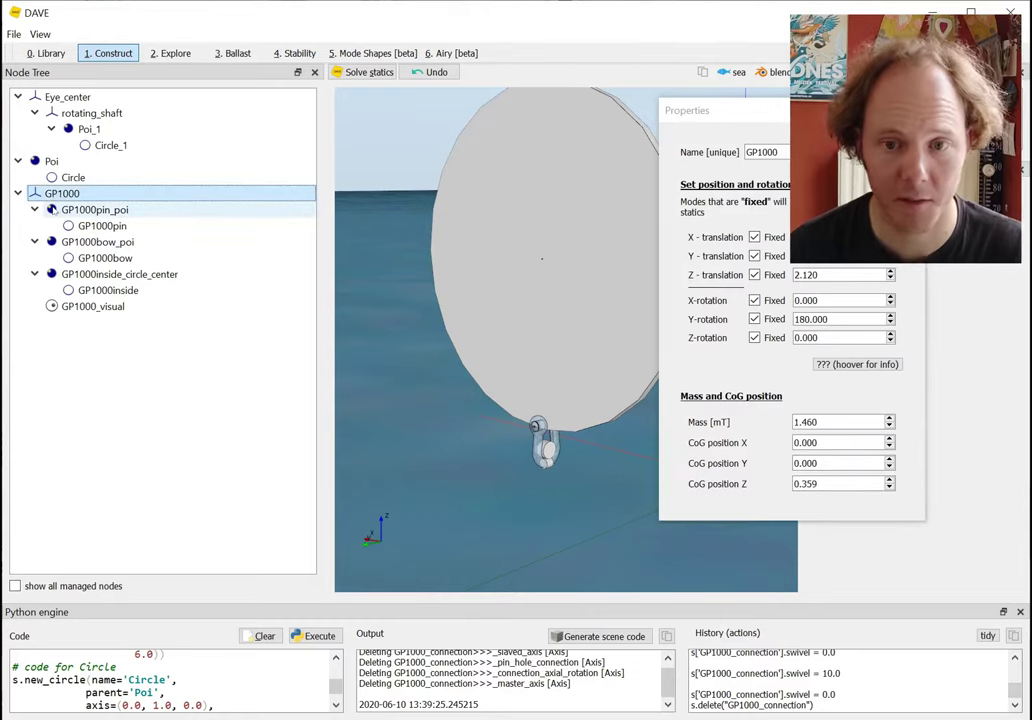
{"action": "left_click", "coordinate": [890, 233]}
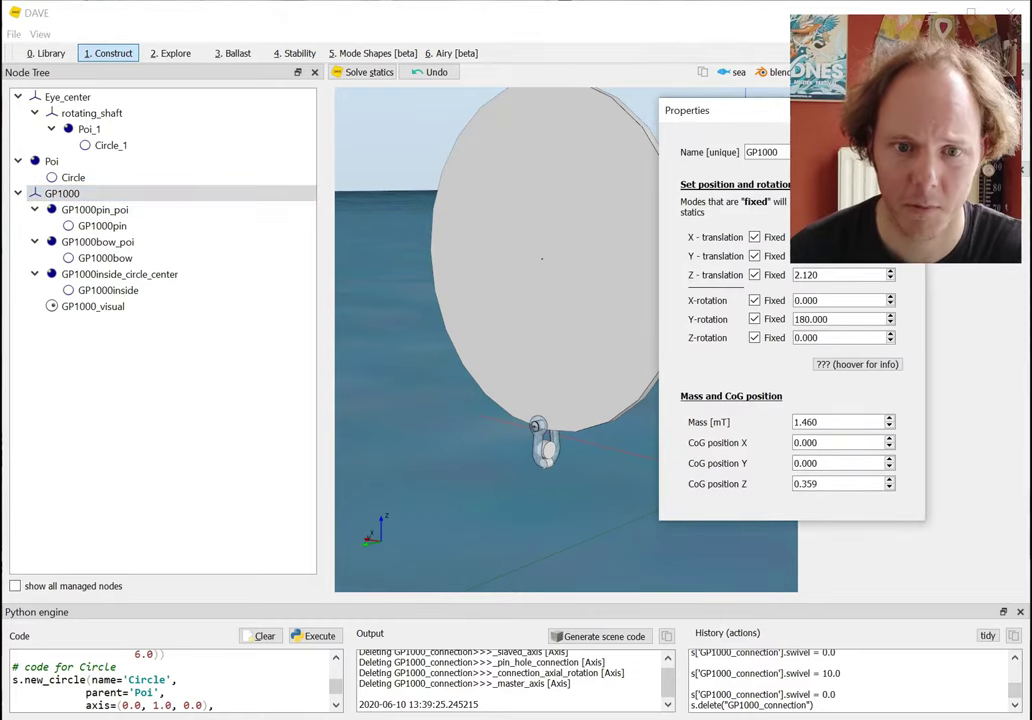
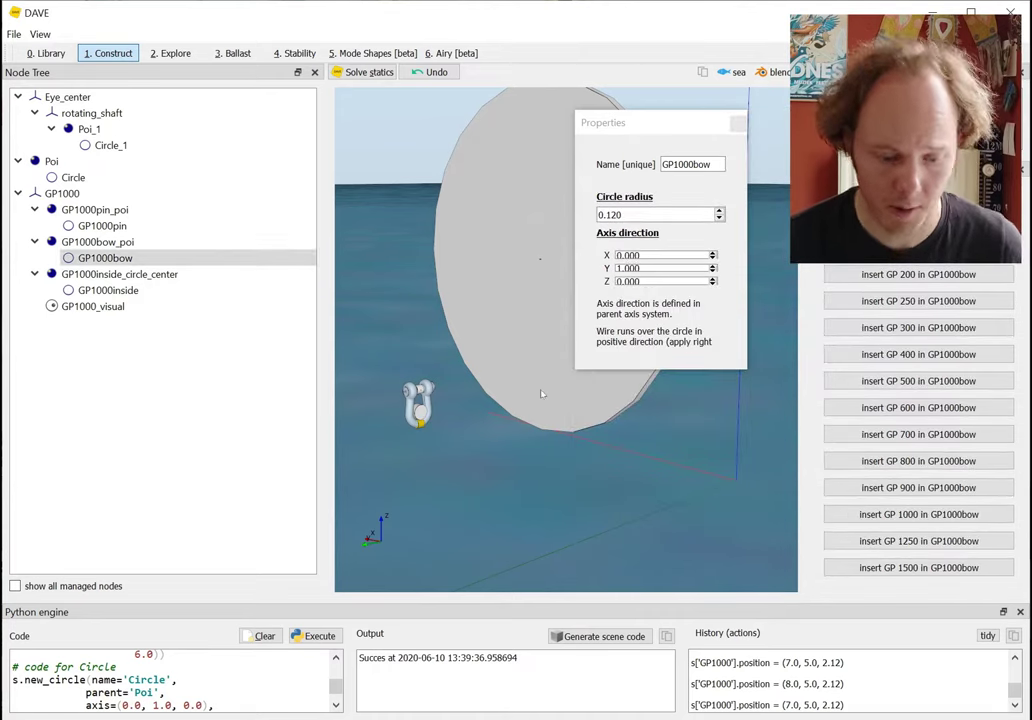
{"action": "left_click", "coordinate": [520, 354]}
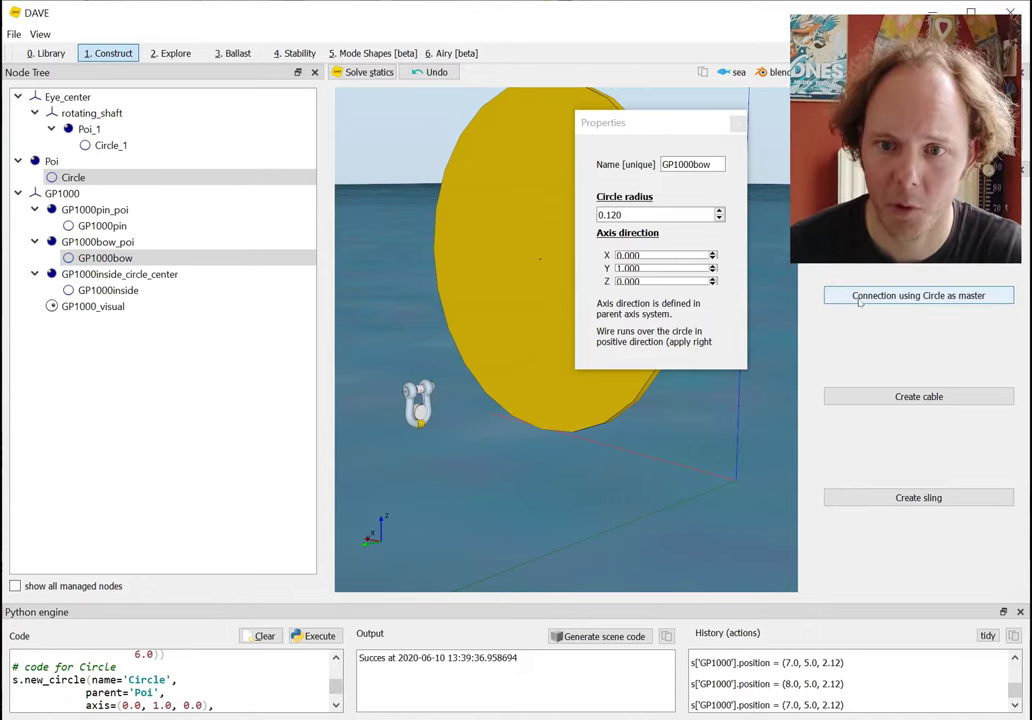
{"action": "left_click", "coordinate": [962, 297]}
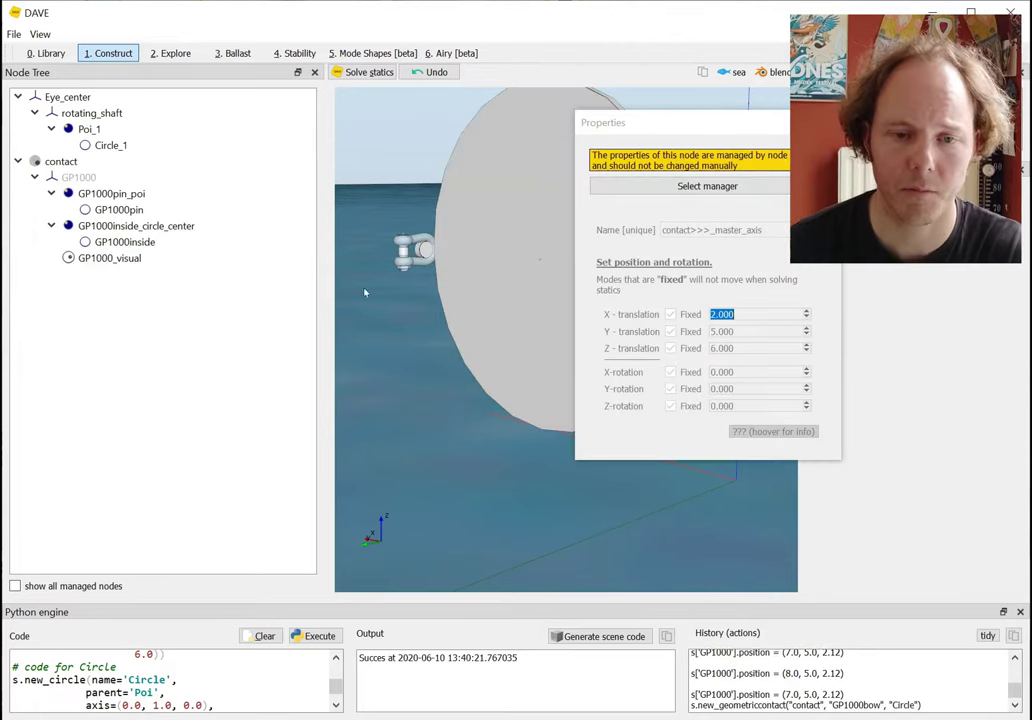
Access the properties of the contact node and examine how the shackle's bow meets the large circle from several angles.
{"action": "left_click", "coordinate": [60, 162]}
{"action": "left_click_drag", "start_coordinate": [438, 348], "coordinate": [385, 240]}
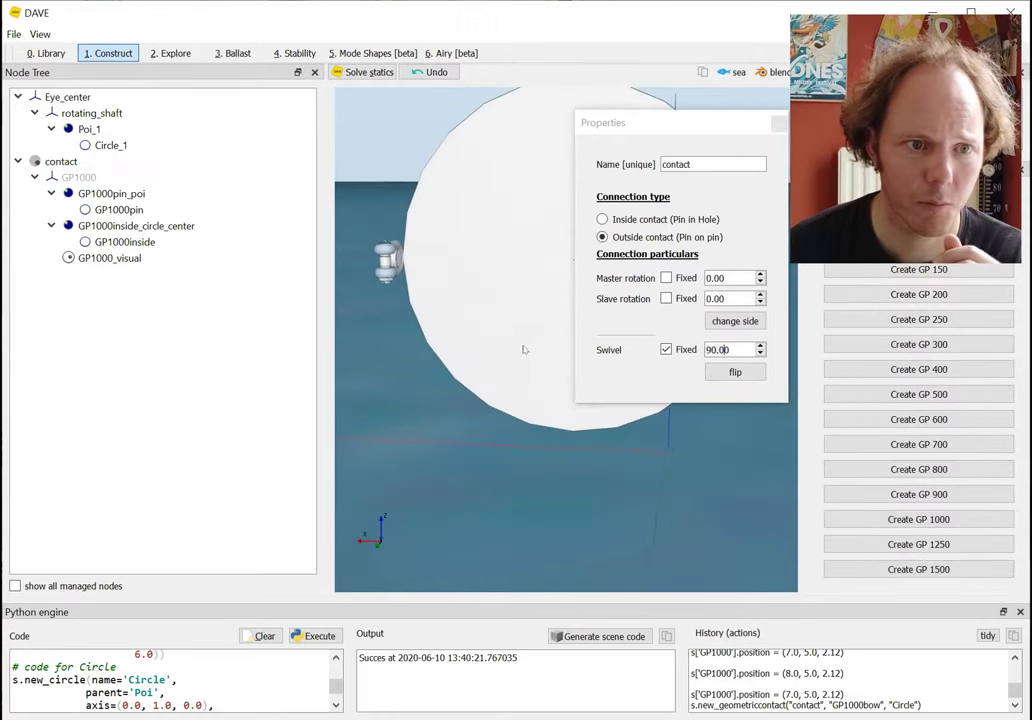
{"action": "left_click_drag", "start_coordinate": [367, 343], "coordinate": [442, 378]}
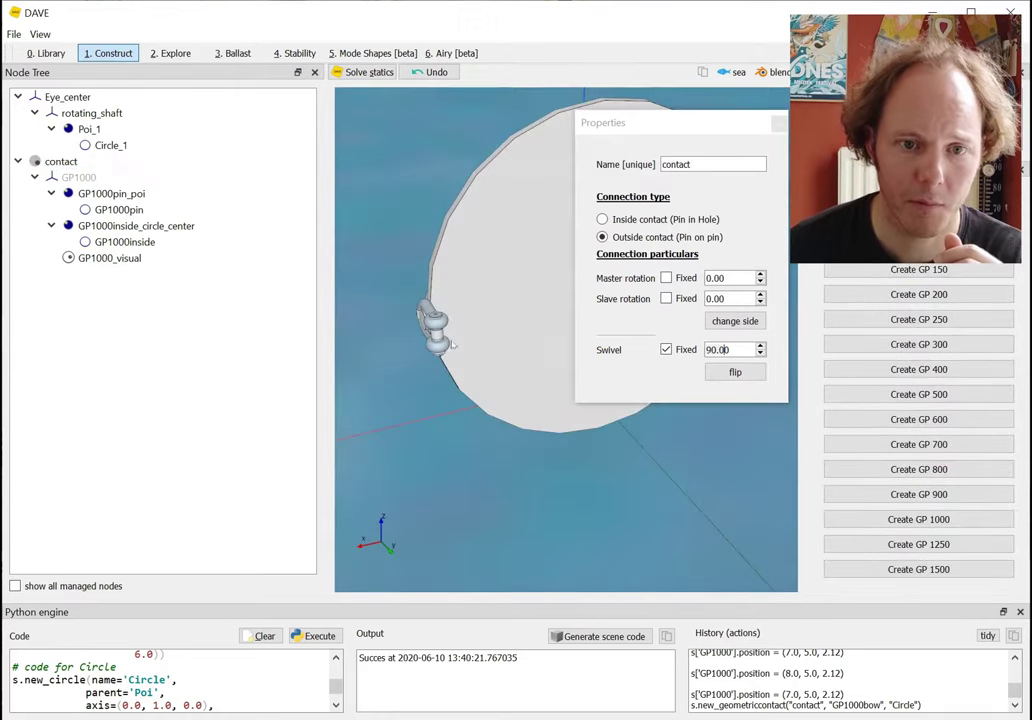
{"action": "left_click_drag", "start_coordinate": [528, 293], "coordinate": [433, 387]}
{"action": "left_click", "coordinate": [479, 381]}
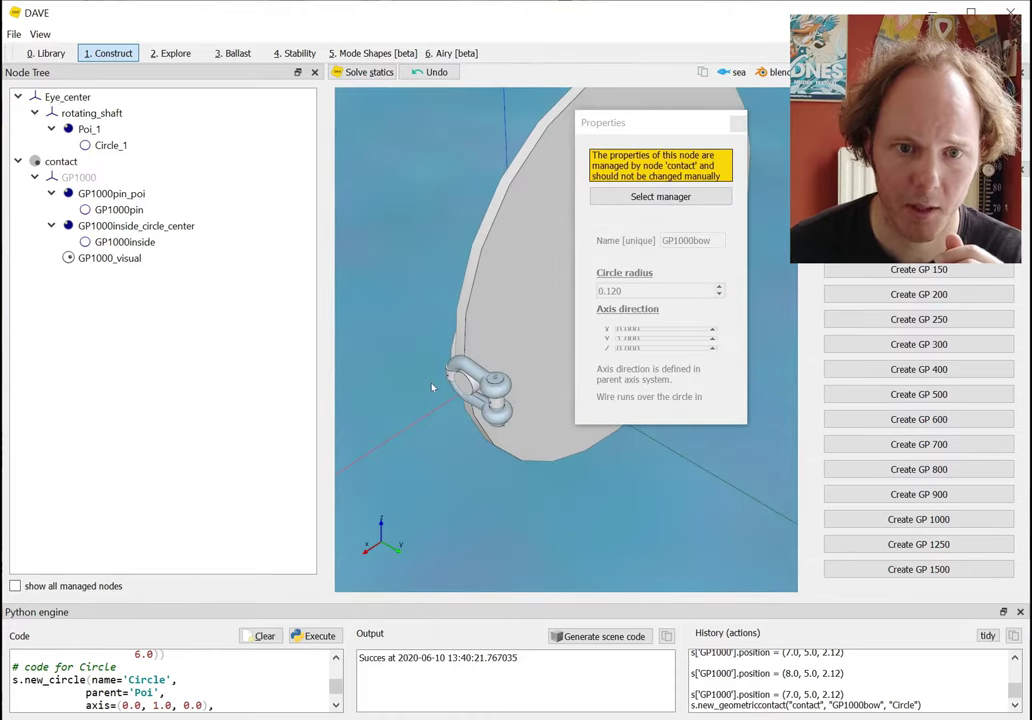
{"action": "left_click", "coordinate": [60, 161]}
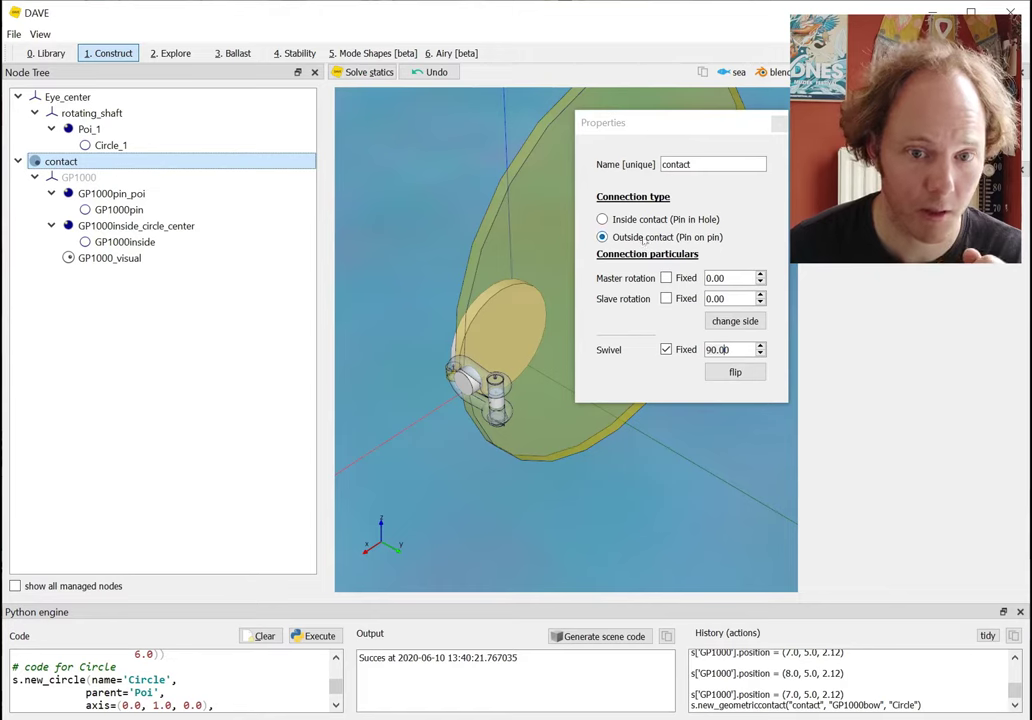
{"action": "left_click_drag", "start_coordinate": [669, 131], "coordinate": [757, 146]}
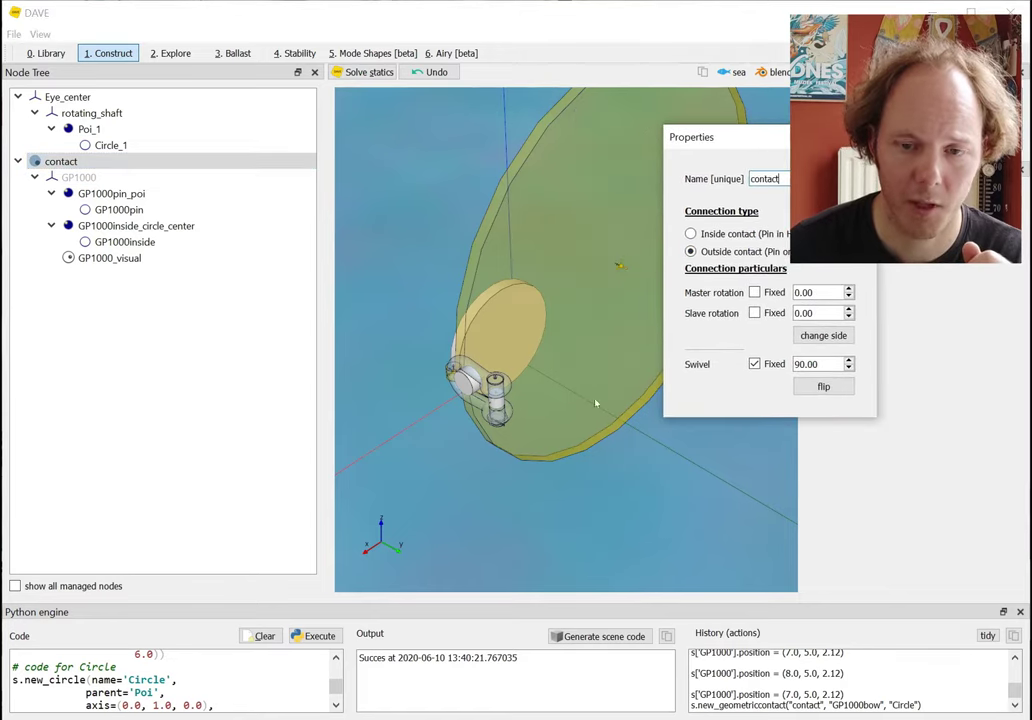
Switch the contact to Inside contact (Pin in Hole) and back to Outside contact (Pin on pin).
{"action": "left_click", "coordinate": [722, 233]}
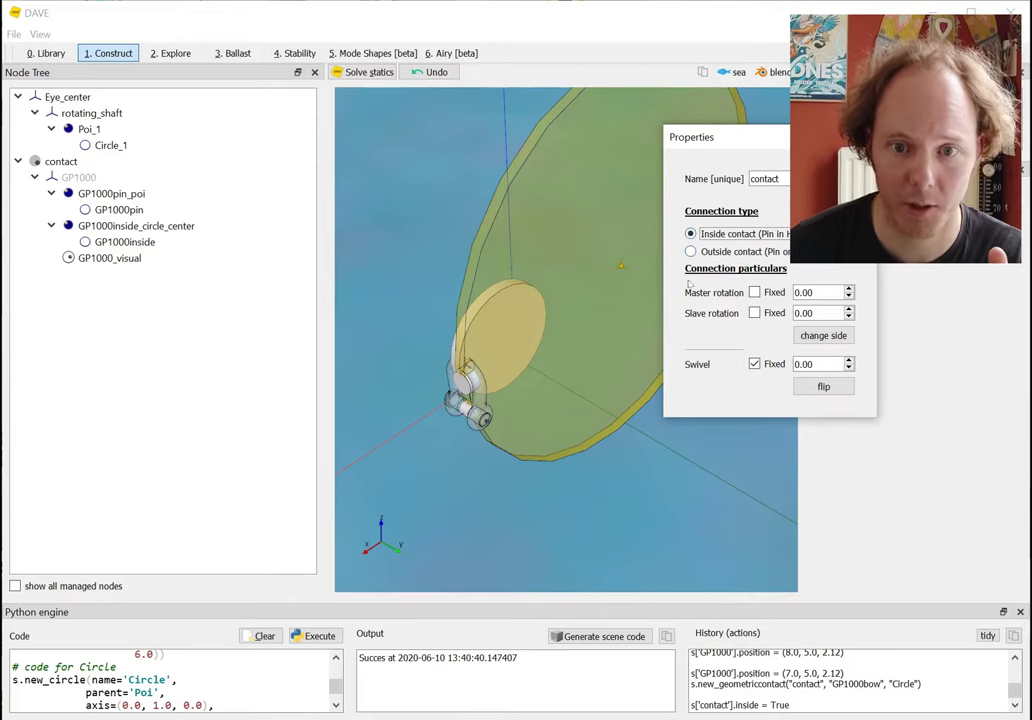
{"action": "key", "text": "Down"}
{"action": "left_click_drag", "start_coordinate": [451, 494], "coordinate": [525, 341]}
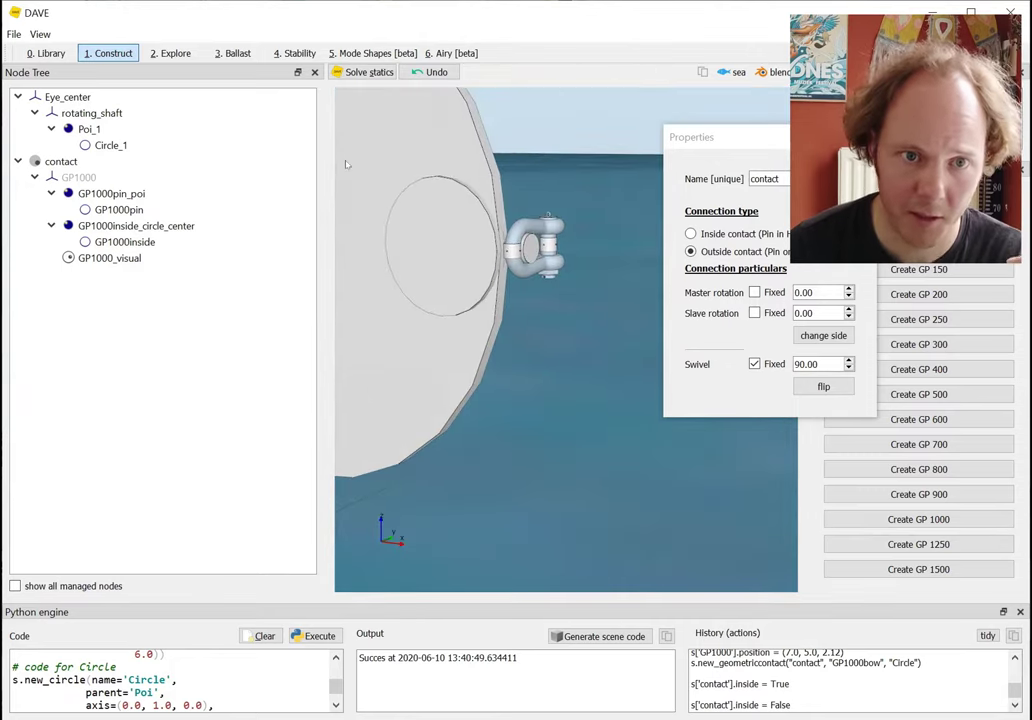
Solve the statics of the model with the shackle in outside contact on the circle.
{"action": "left_click", "coordinate": [372, 73]}
{"action": "mouse_move", "coordinate": [546, 493]}
{"action": "left_mouse_down"}
{"action": "mouse_move", "coordinate": [629, 452]}
{"action": "mouse_move", "coordinate": [581, 493]}
{"action": "mouse_move", "coordinate": [647, 488]}
{"action": "mouse_move", "coordinate": [492, 502]}
{"action": "mouse_move", "coordinate": [549, 487]}
{"action": "left_mouse_up"}
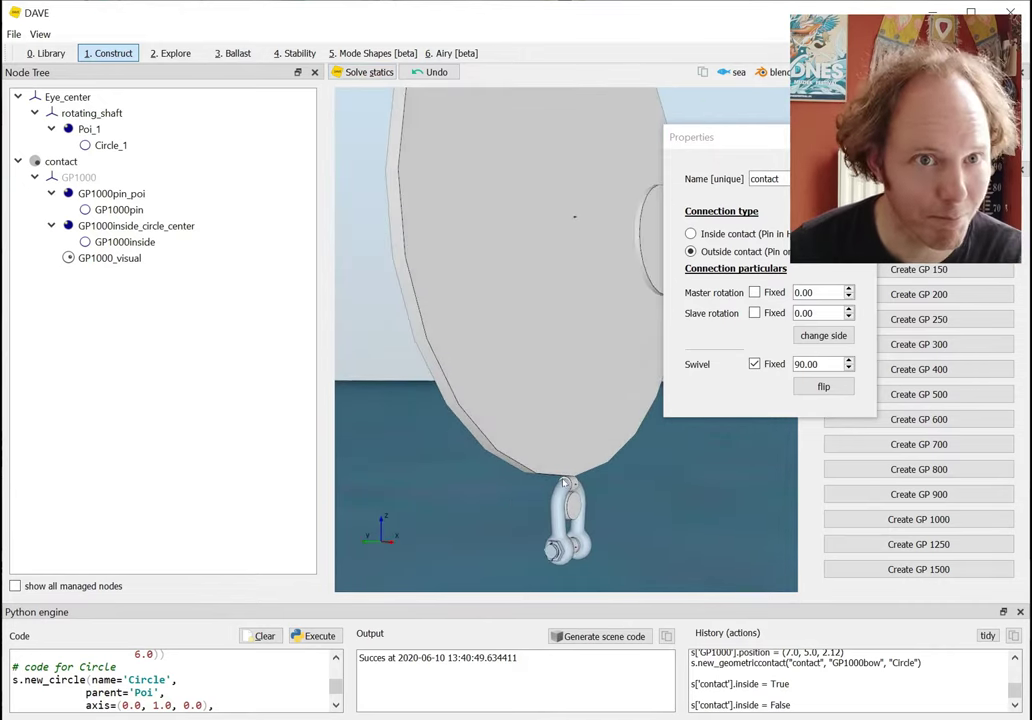
{"action": "left_click_drag", "start_coordinate": [617, 505], "coordinate": [600, 506]}
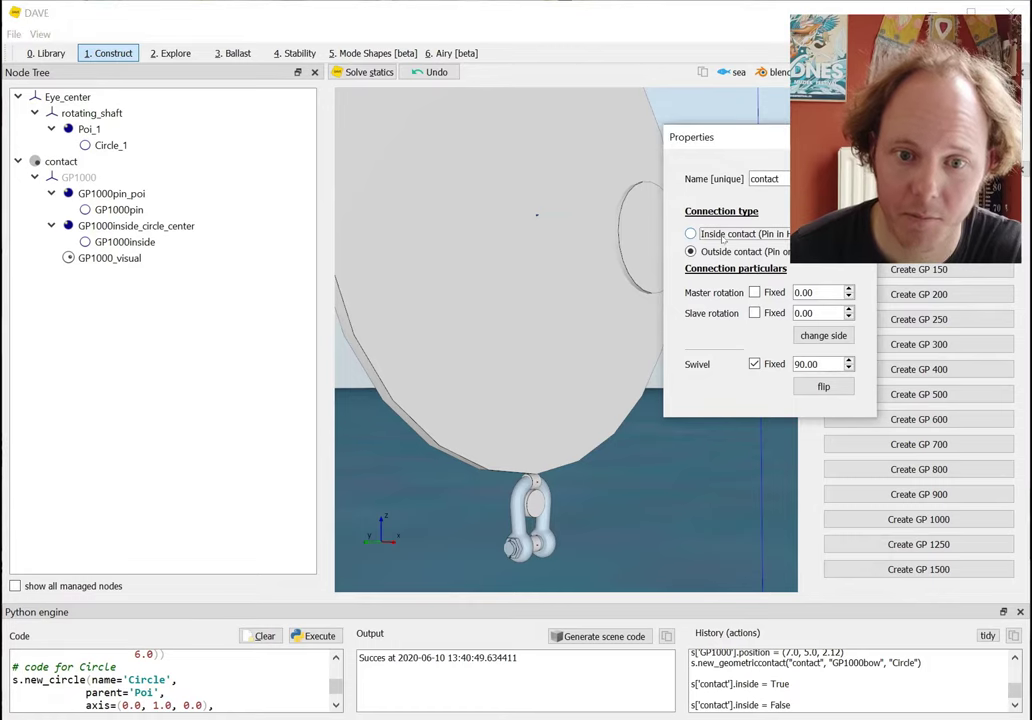
Set the connection type of the contact node to Inside contact (Pin in Hole).
{"action": "left_click", "coordinate": [722, 234]}
{"action": "left_click_drag", "start_coordinate": [623, 562], "coordinate": [617, 561]}
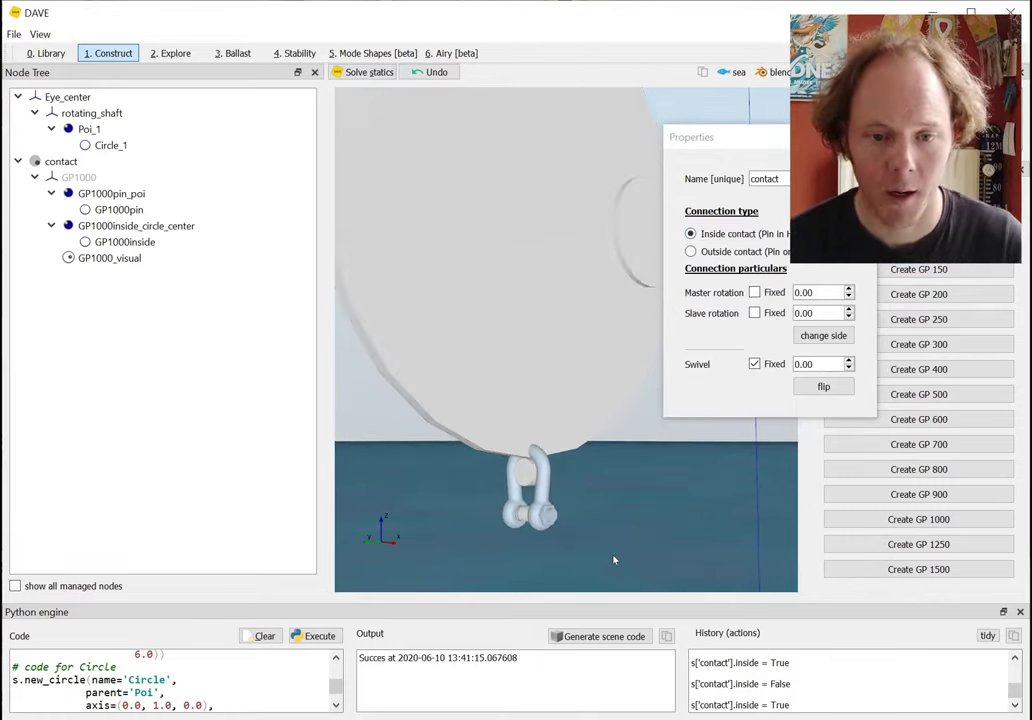
{"action": "left_click_drag", "start_coordinate": [618, 526], "coordinate": [604, 449]}
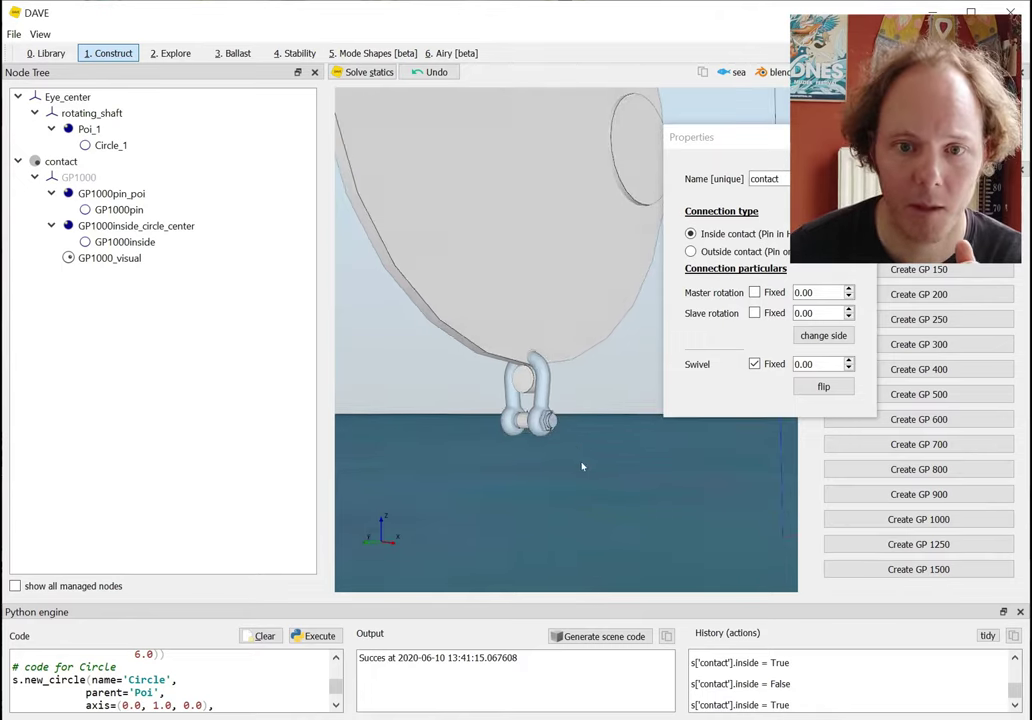
Create a separate GP 900 shackle in the scene.
{"action": "left_click_drag", "start_coordinate": [800, 137], "coordinate": [716, 108]}
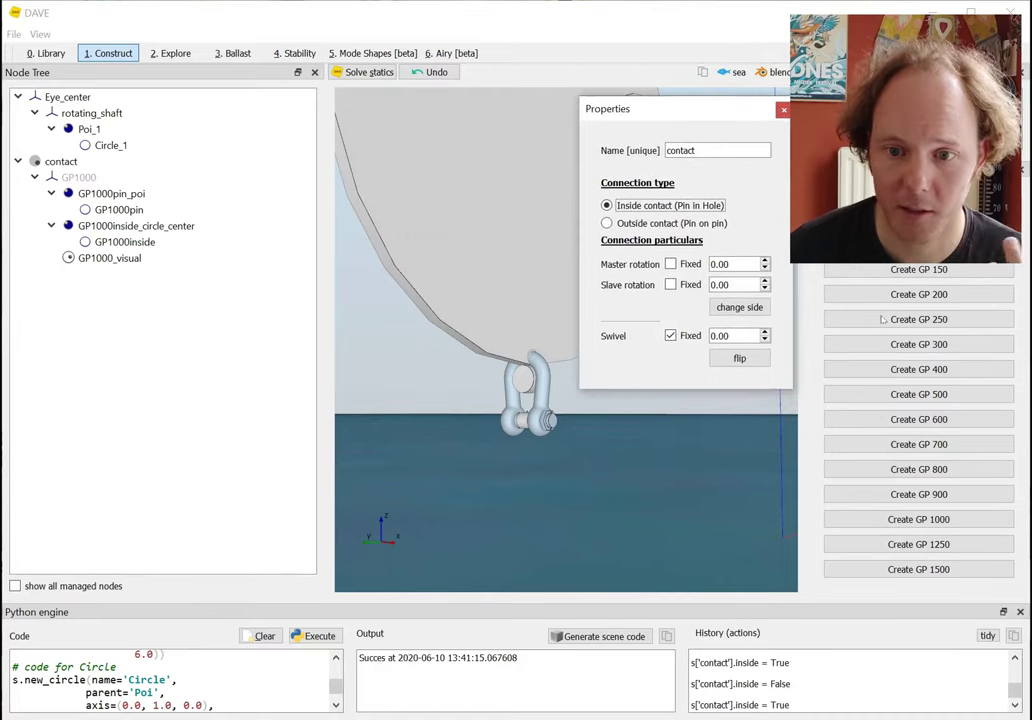
{"action": "left_click", "coordinate": [930, 499]}
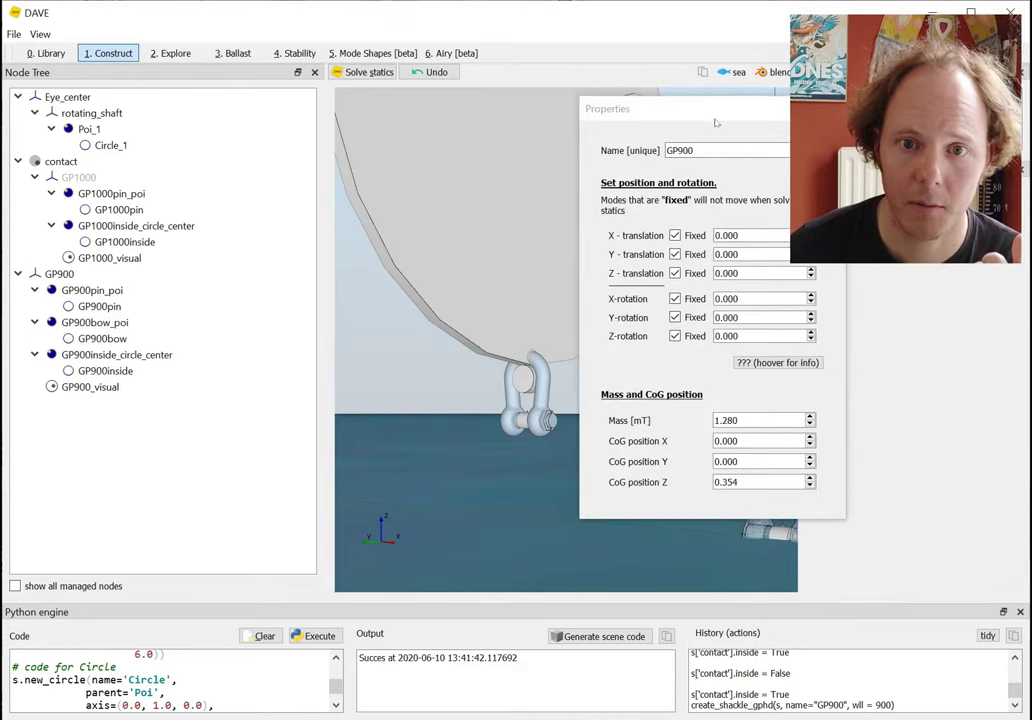
Dock the Properties pane together with Rigg-it-Right and enlarge the 3D view by hiding the Python engine pane.
{"action": "left_click_drag", "start_coordinate": [578, 100], "coordinate": [649, 459]}
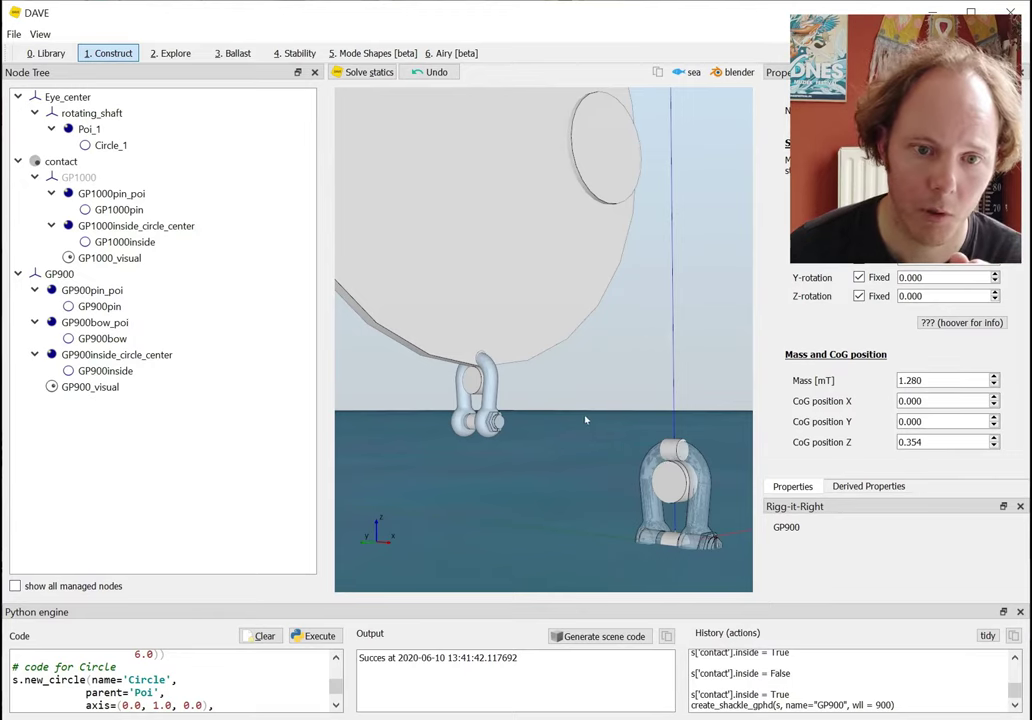
{"action": "left_click", "coordinate": [591, 416]}
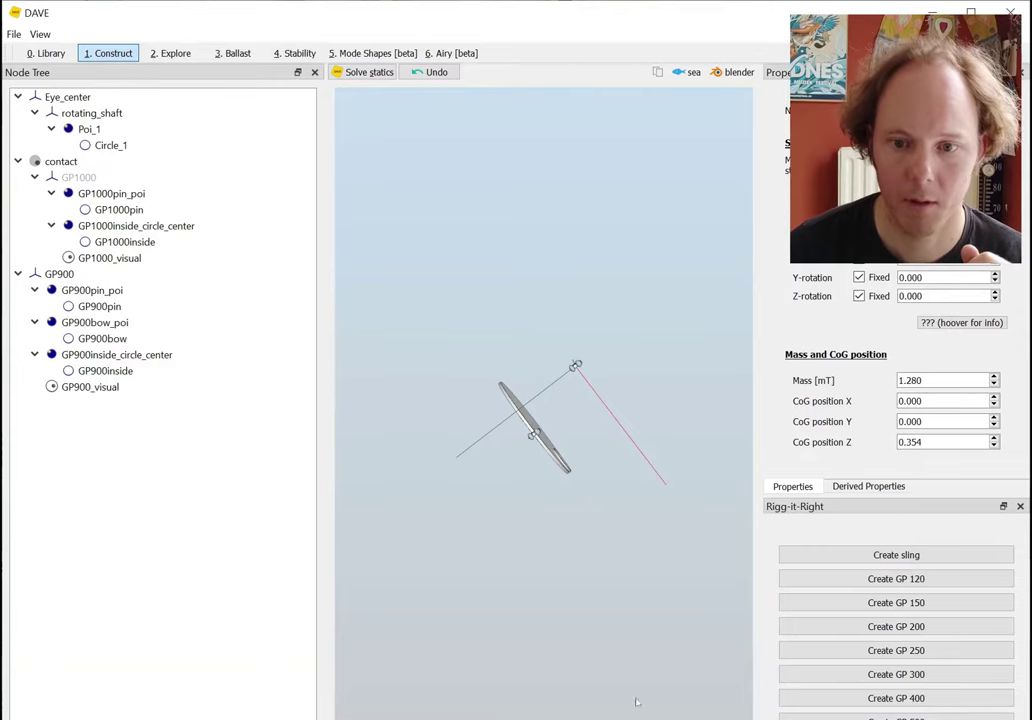
{"action": "left_click_drag", "start_coordinate": [794, 506], "coordinate": [800, 110]}
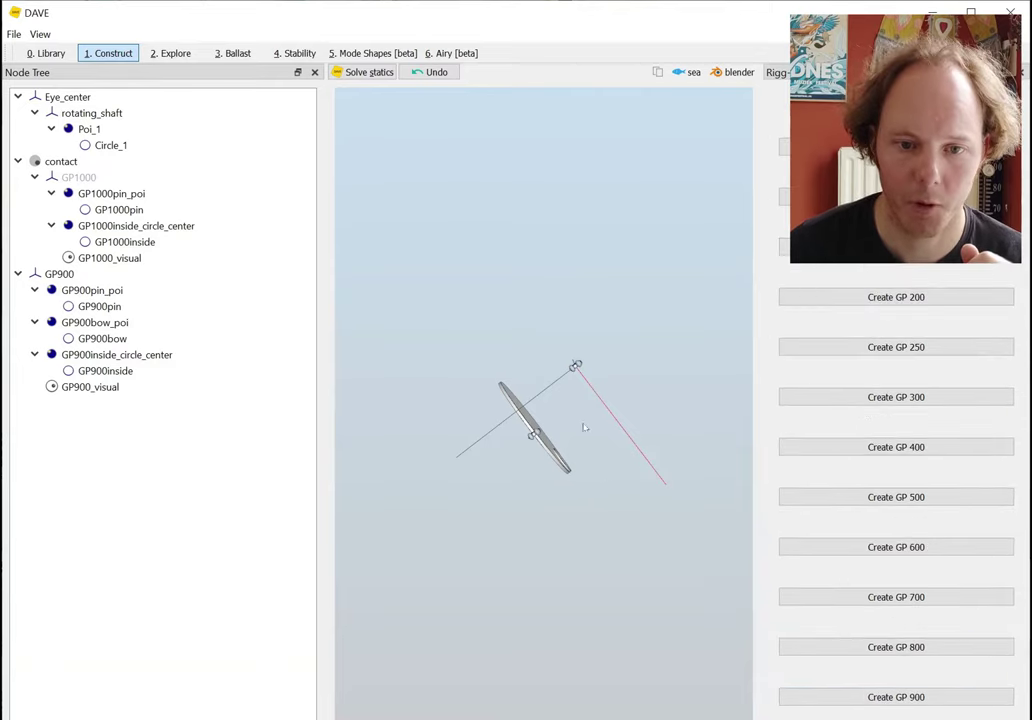
Show the circle with both shackles from the side and turn off the sea display.
{"action": "left_click_drag", "start_coordinate": [585, 428], "coordinate": [565, 620]}
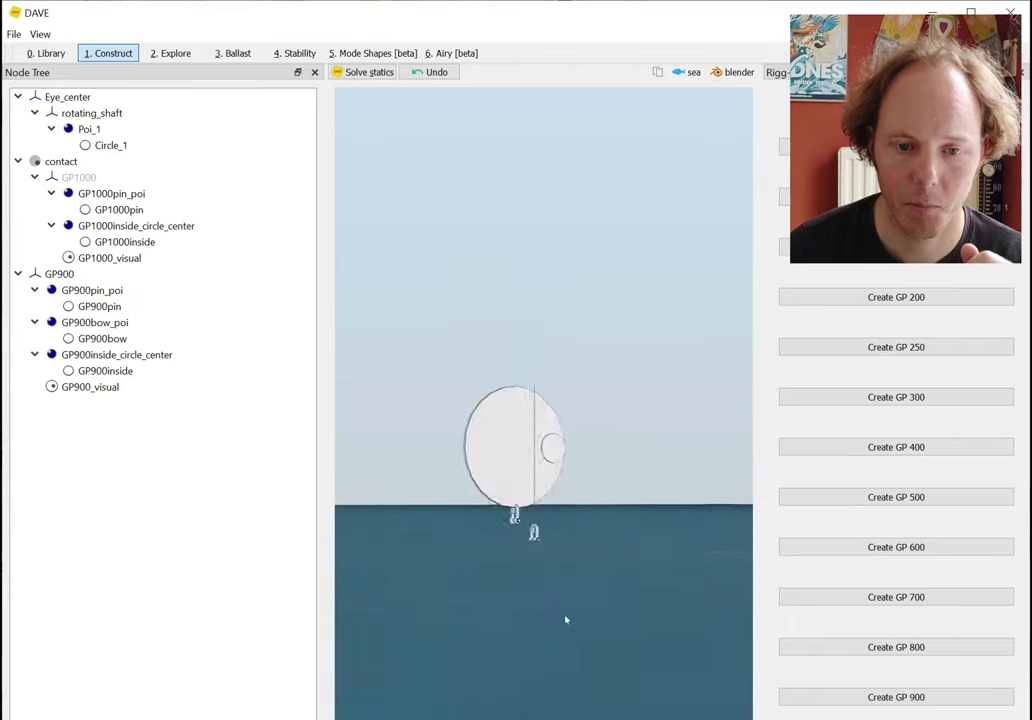
{"action": "scroll", "coordinate": [567, 610], "scroll_direction": "up", "scroll_amount": 3}
{"action": "left_click_drag", "start_coordinate": [624, 546], "coordinate": [455, 551]}
{"action": "left_click_drag", "start_coordinate": [610, 486], "coordinate": [610, 483]}
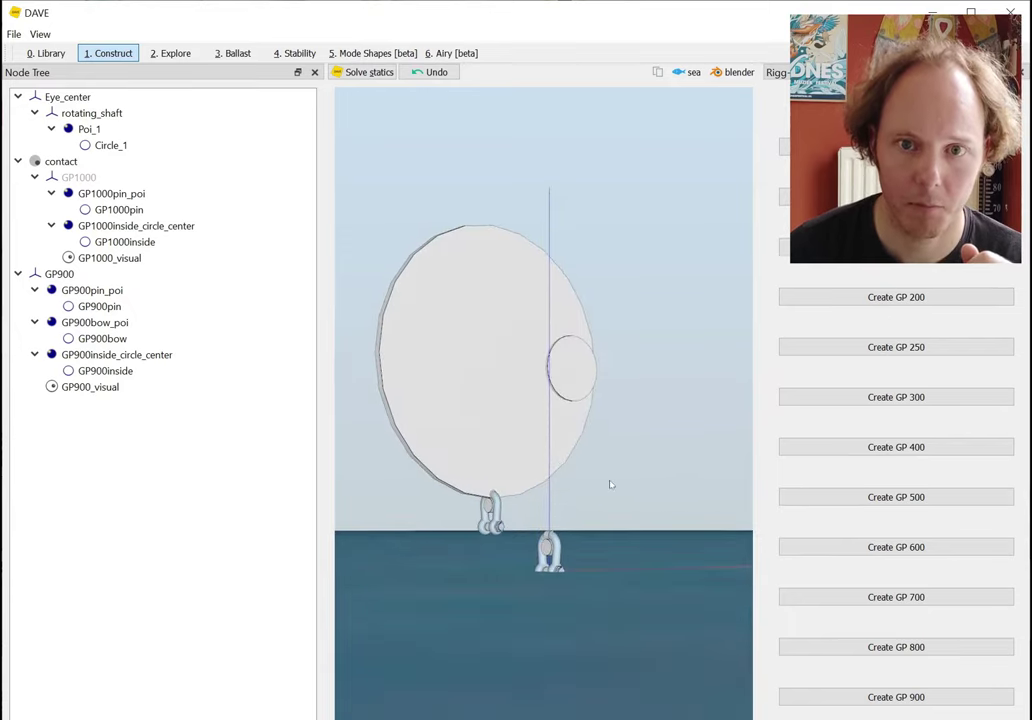
{"action": "left_click", "coordinate": [690, 74]}
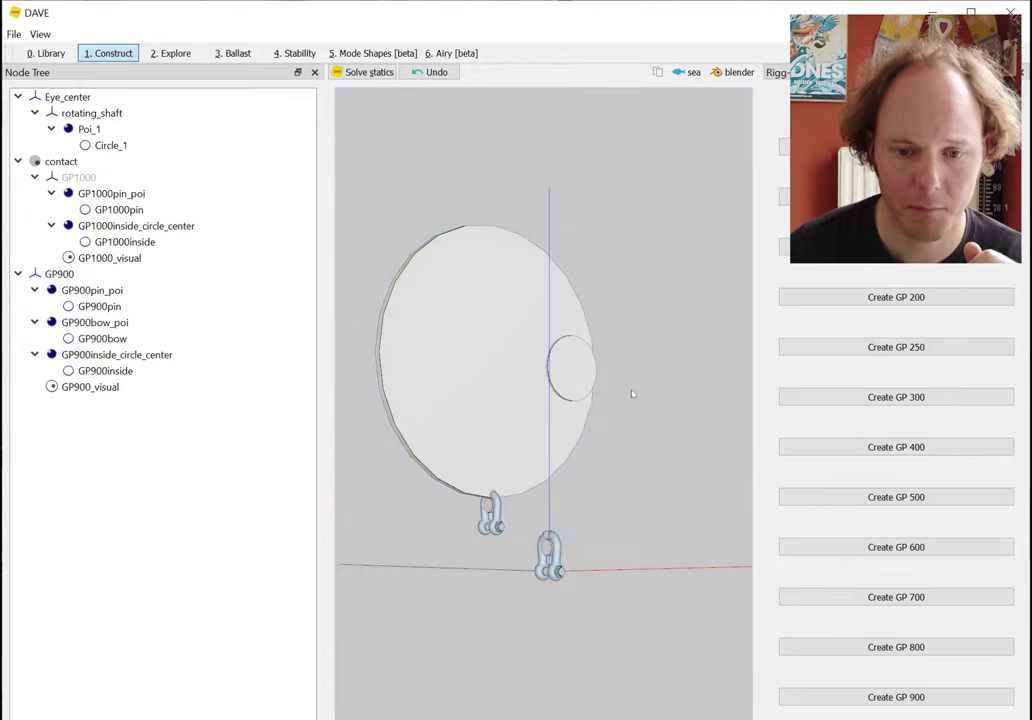
Select the GP900 bow and the GP1000 pin together in the scene to view their connection options.
{"action": "scroll", "coordinate": [608, 450], "scroll_direction": "up", "scroll_amount": 5}
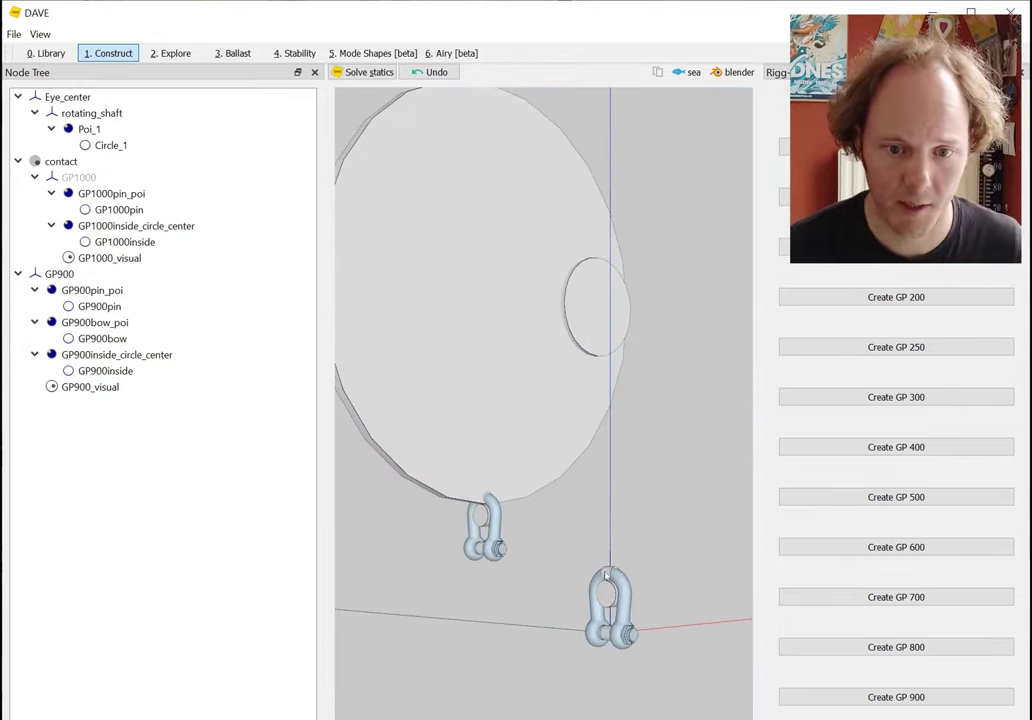
{"action": "left_click", "coordinate": [607, 574]}
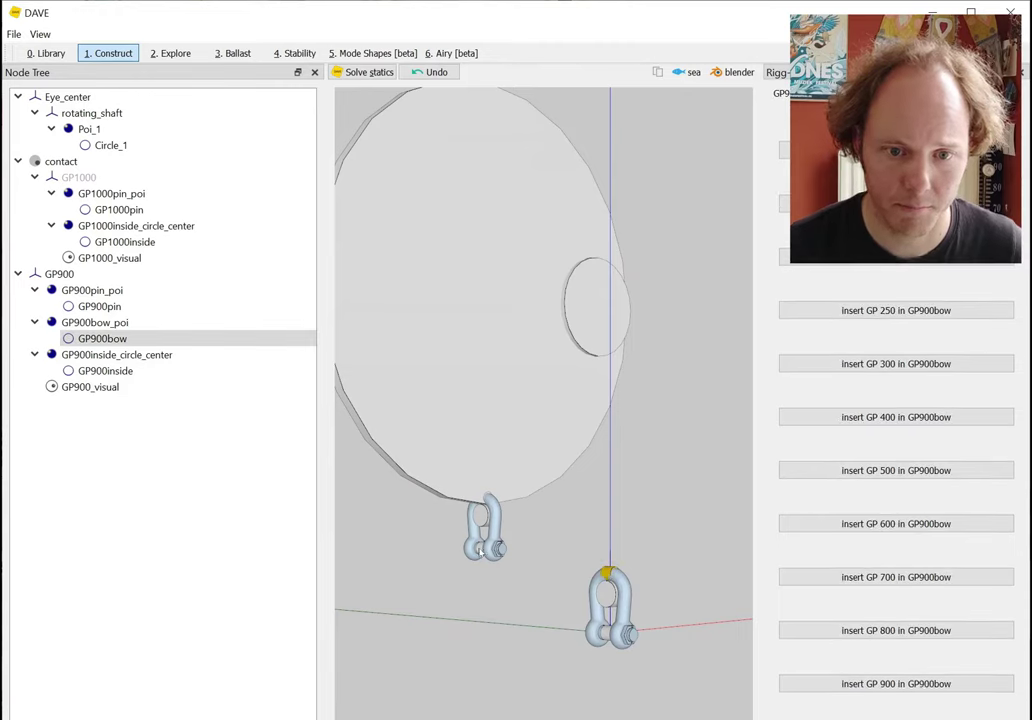
{"action": "left_click", "coordinate": [481, 548], "text": "ctrl"}
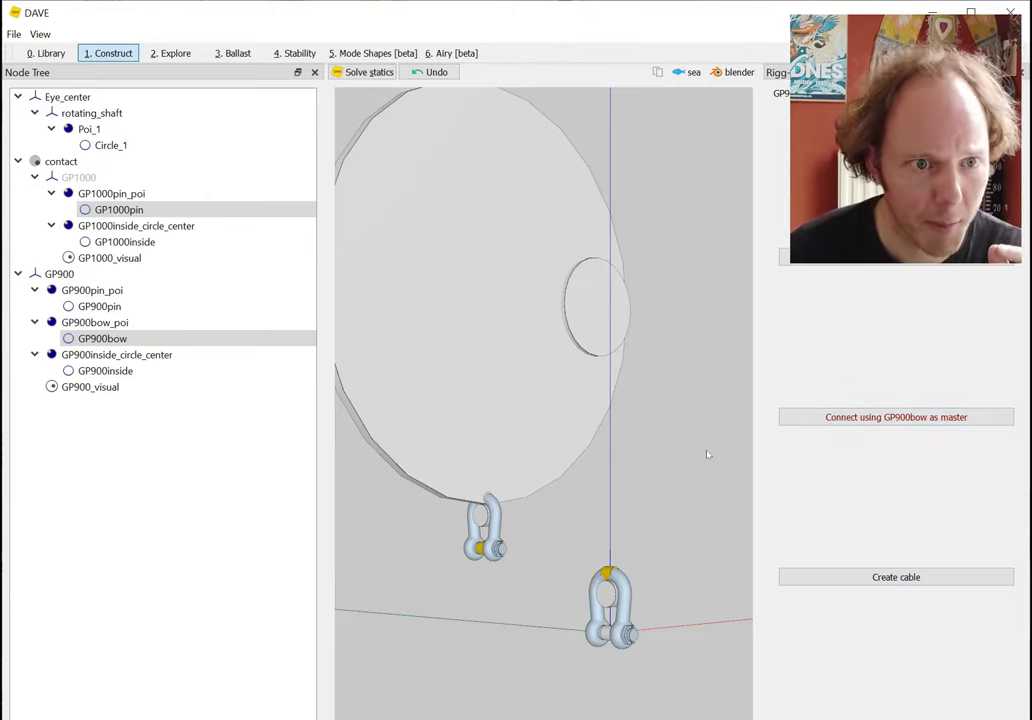
{"action": "left_click_drag", "start_coordinate": [707, 454], "coordinate": [666, 495]}
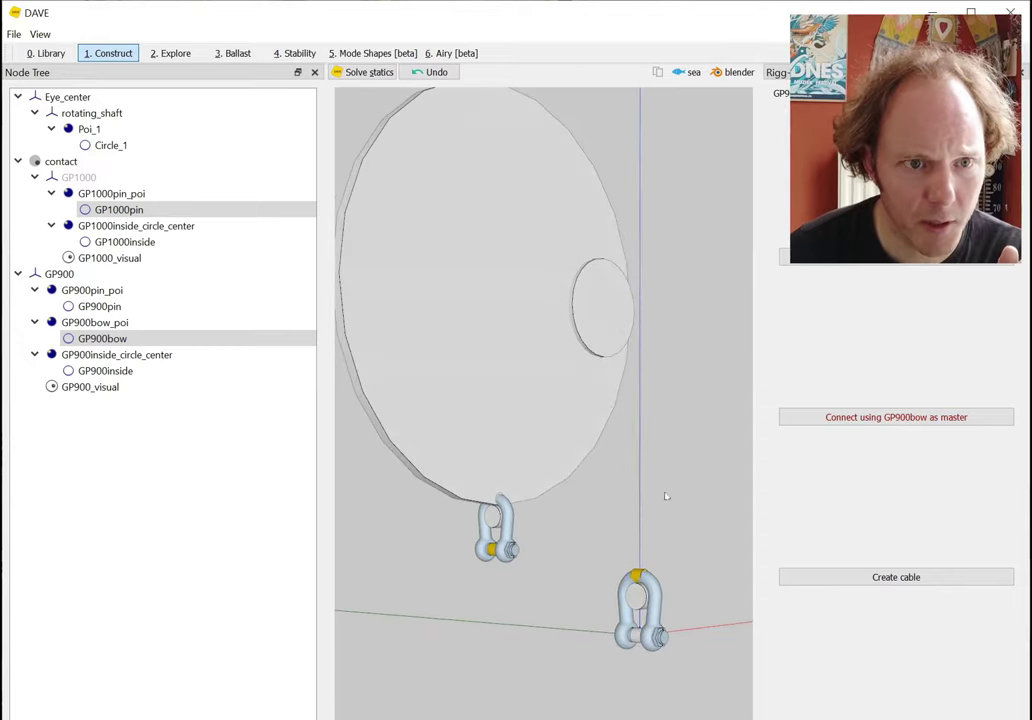
Connect the GP900 shackle to the GP1000 shackle by attaching GP900bow to GP1000pin in the node tree.
{"action": "left_click", "coordinate": [117, 211]}
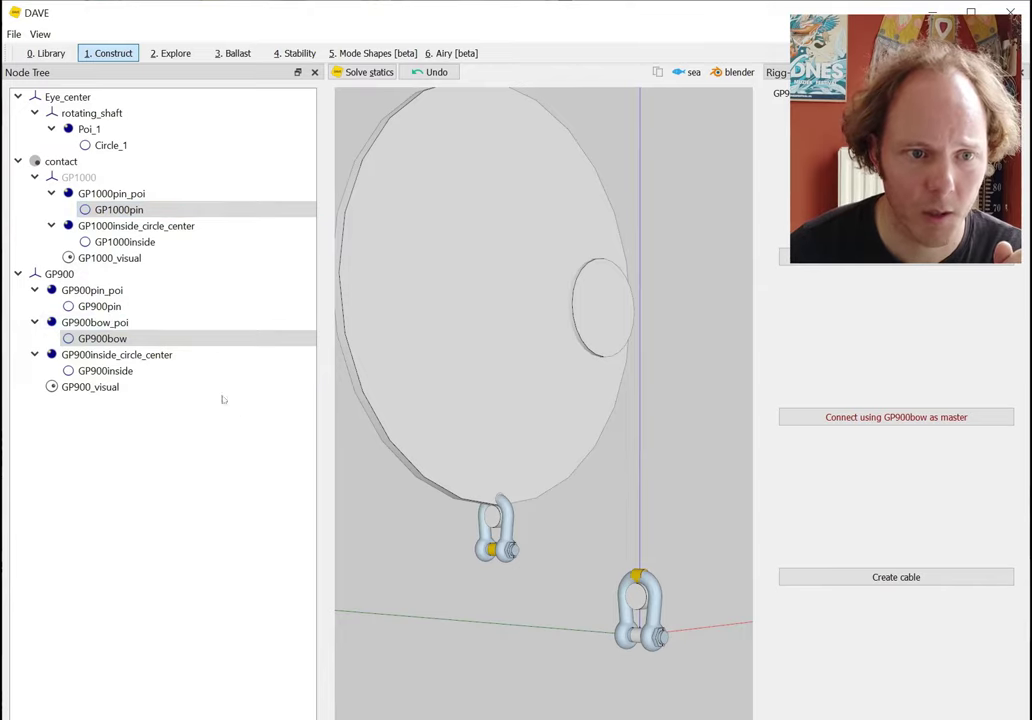
{"action": "left_click", "coordinate": [133, 431]}
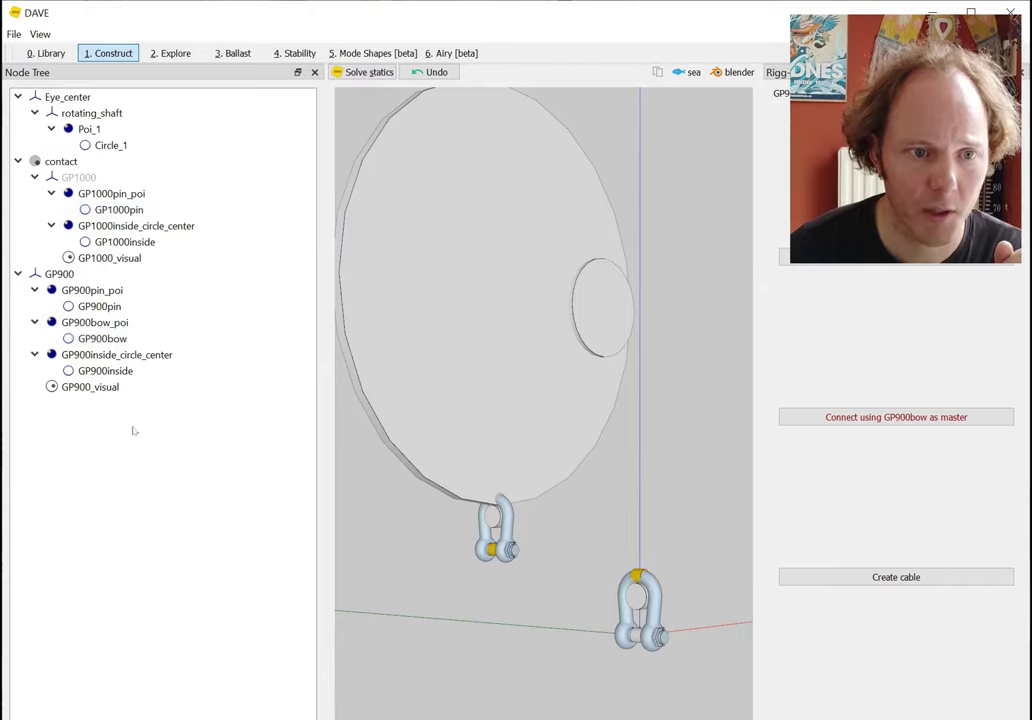
{"action": "left_click", "coordinate": [100, 339]}
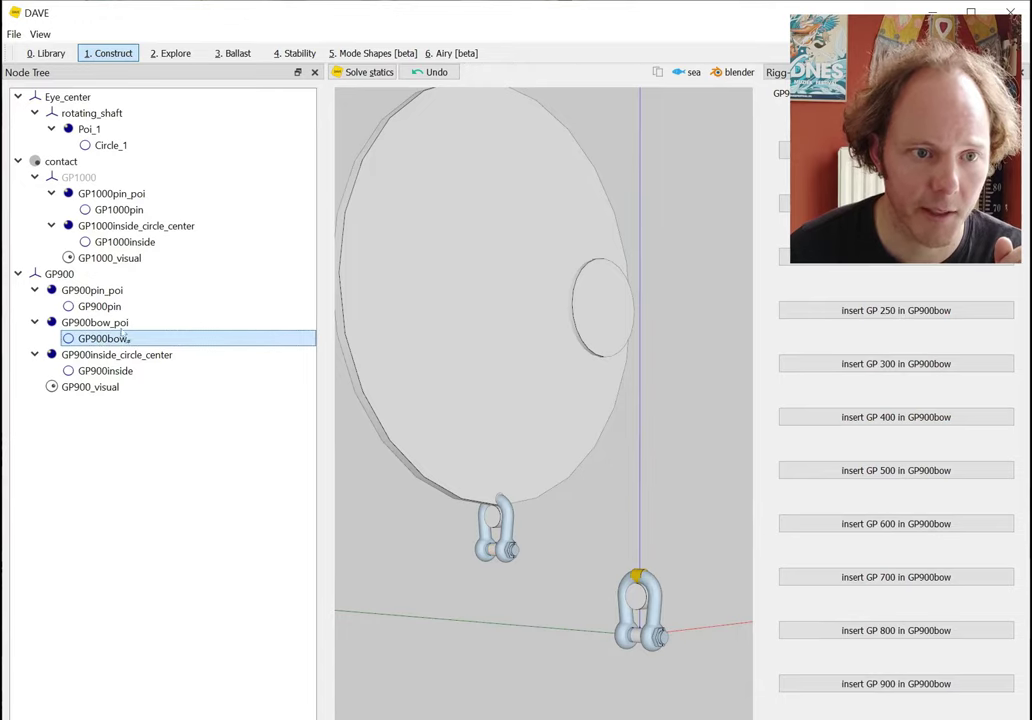
{"action": "left_click_drag", "start_coordinate": [127, 221], "coordinate": [127, 212]}
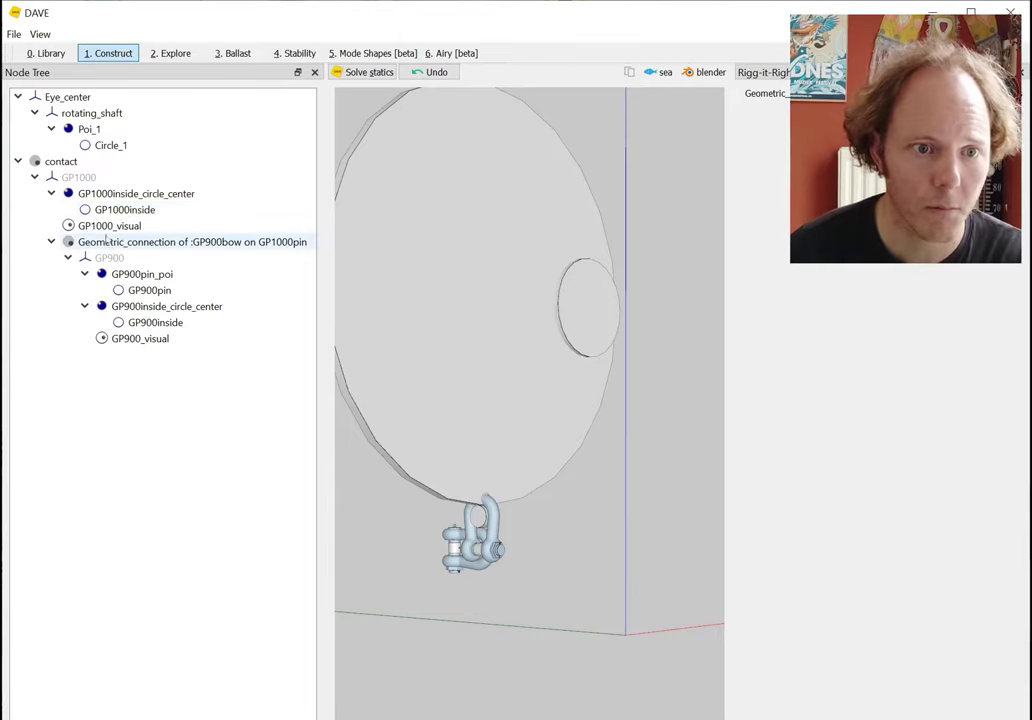
Open the properties of the geometric connection between GP900bow and GP1000pin, and solve statics with the two shackles in close view.
{"action": "left_click", "coordinate": [150, 241]}
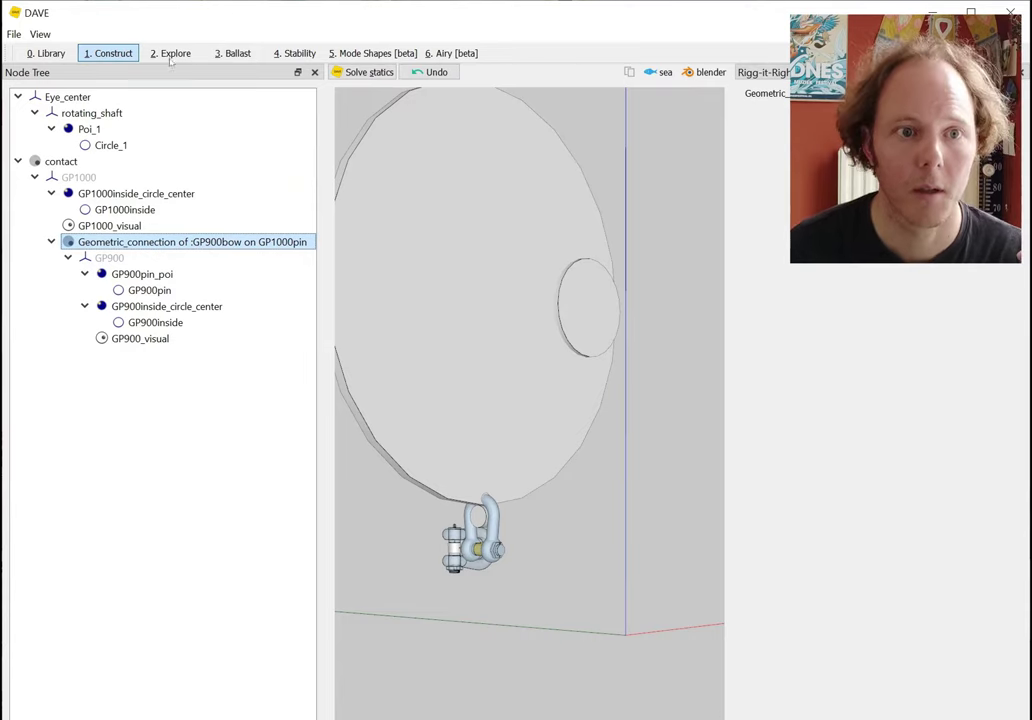
{"action": "left_click", "coordinate": [108, 55]}
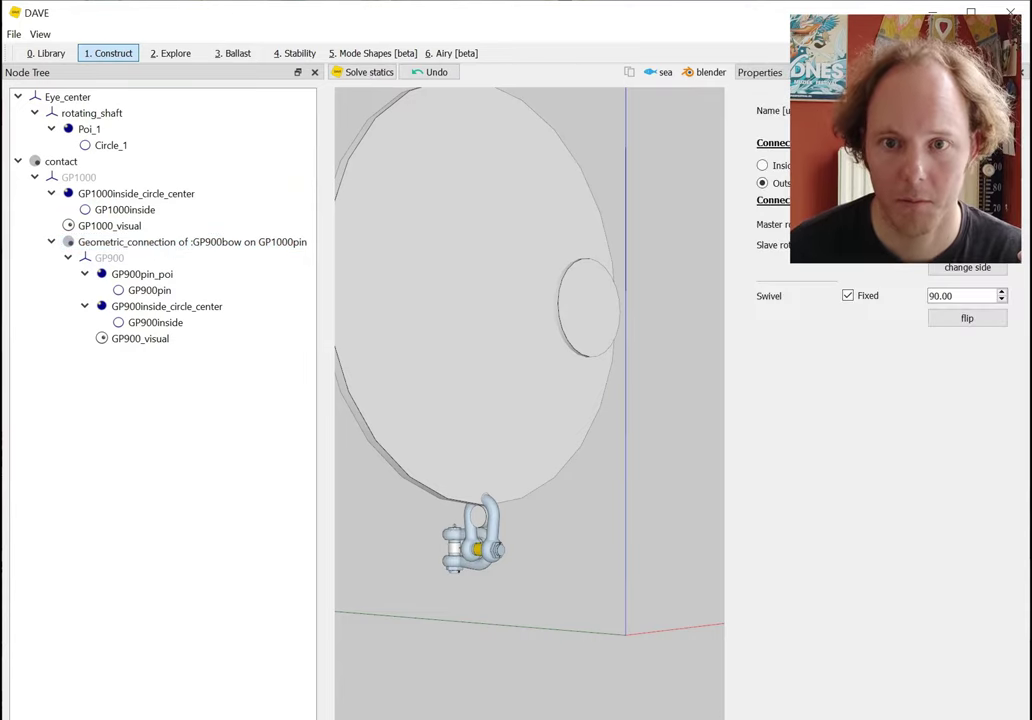
{"action": "left_click_drag", "start_coordinate": [767, 113], "coordinate": [714, 298]}
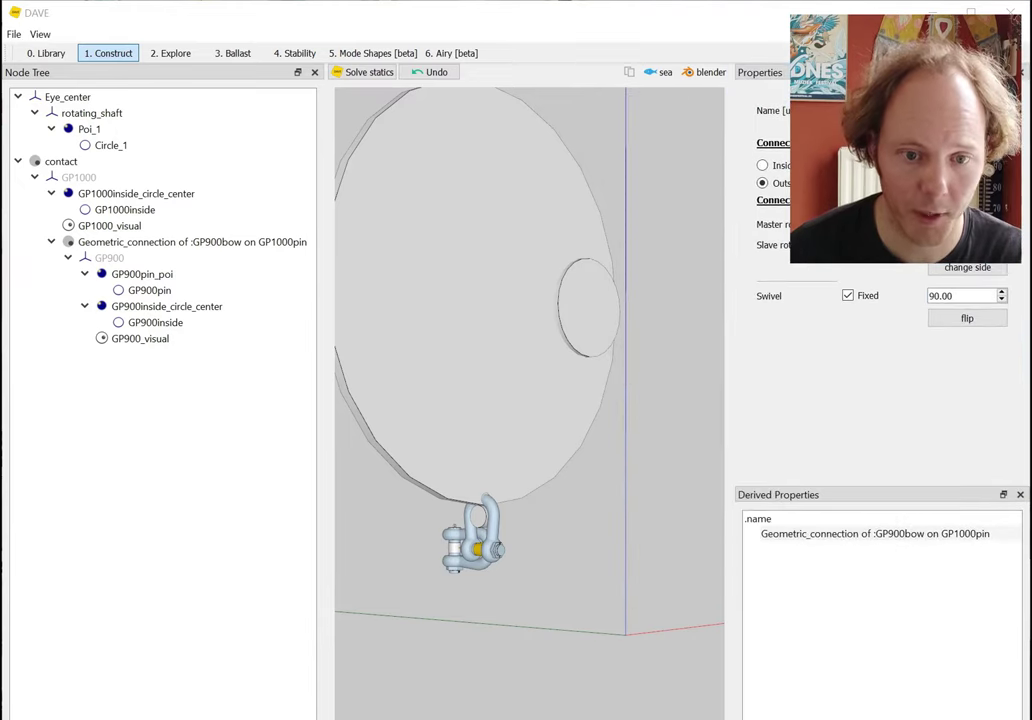
{"action": "left_click_drag", "start_coordinate": [548, 521], "coordinate": [557, 523]}
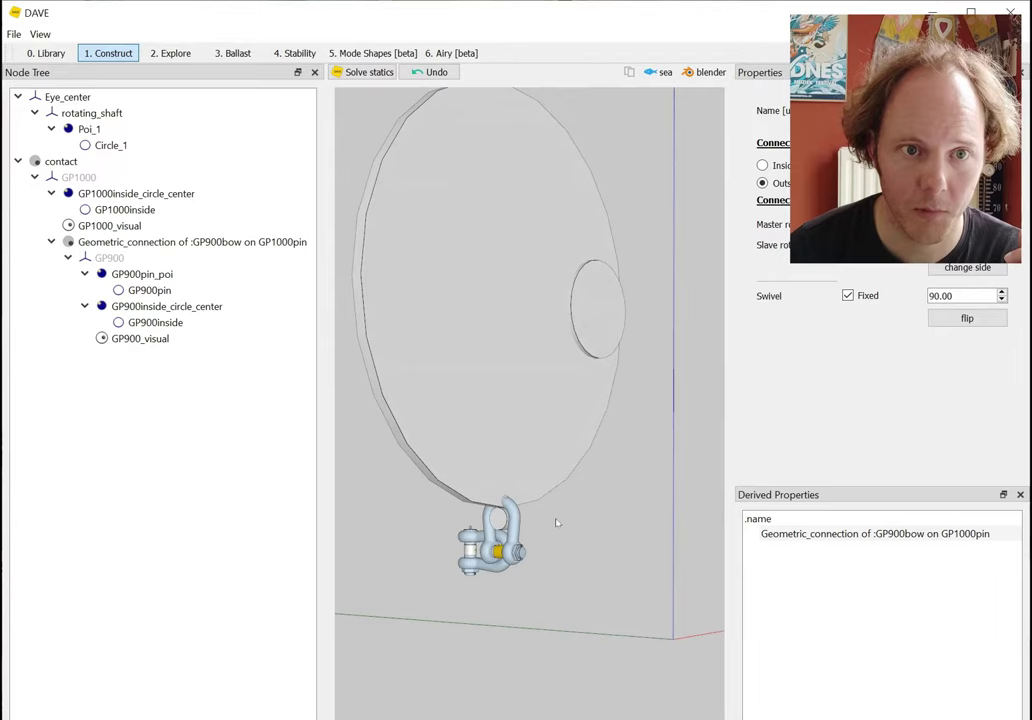
{"action": "left_click", "coordinate": [392, 74]}
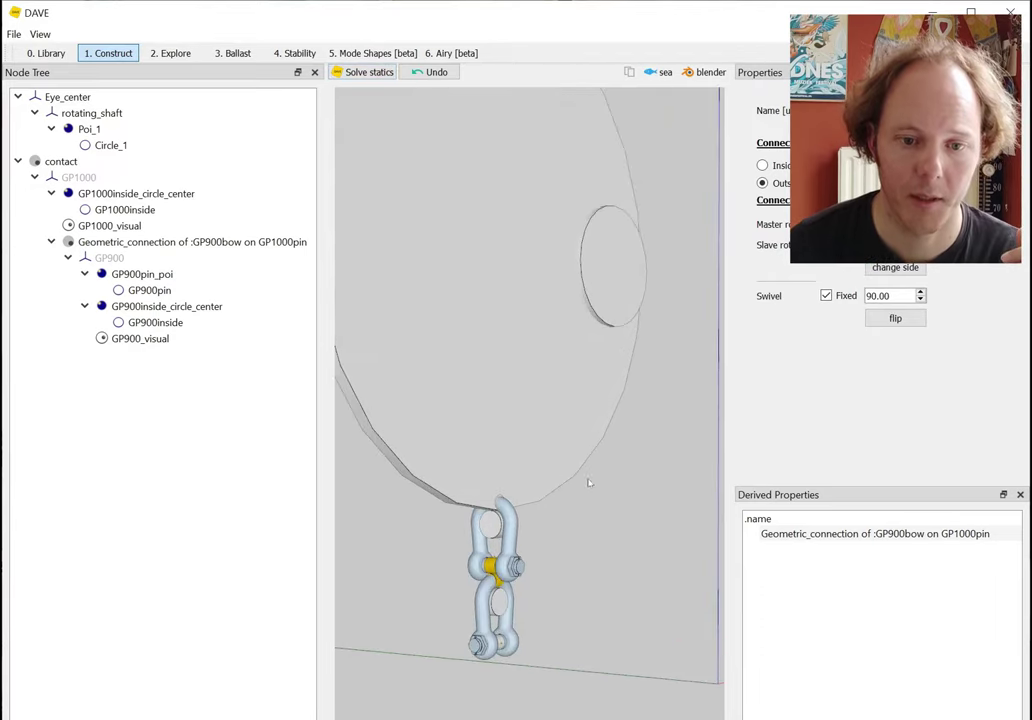
{"action": "left_click_drag", "start_coordinate": [580, 491], "coordinate": [500, 374]}
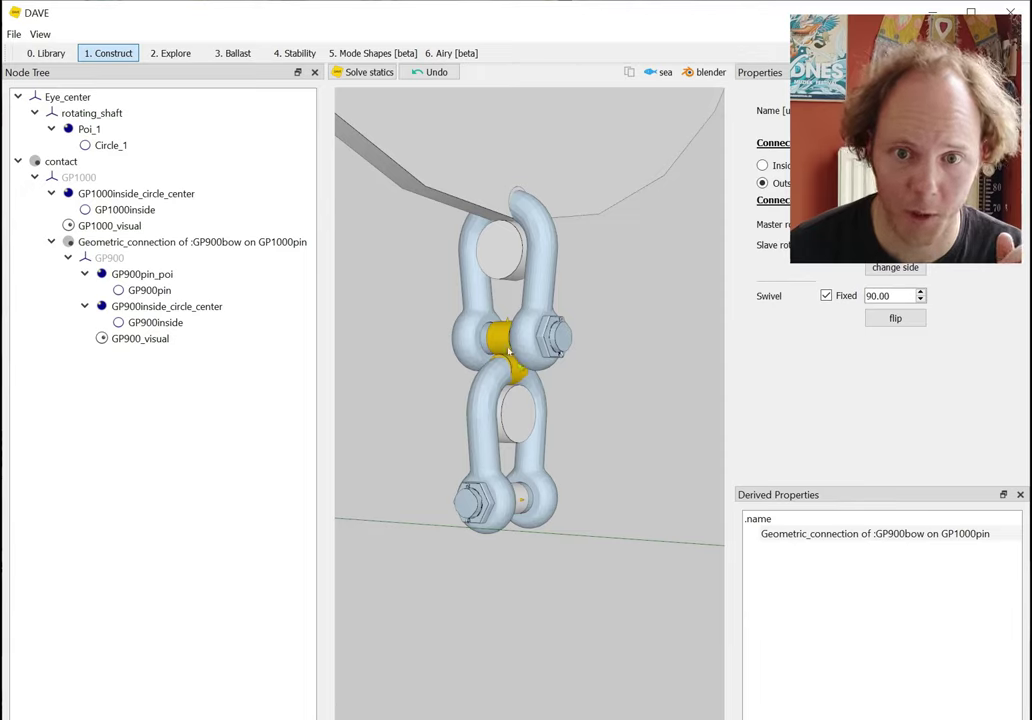
Change the side of the GP900 bow's connection to the GP1000 pin, solve statics and clear the selection.
{"action": "left_click", "coordinate": [883, 268]}
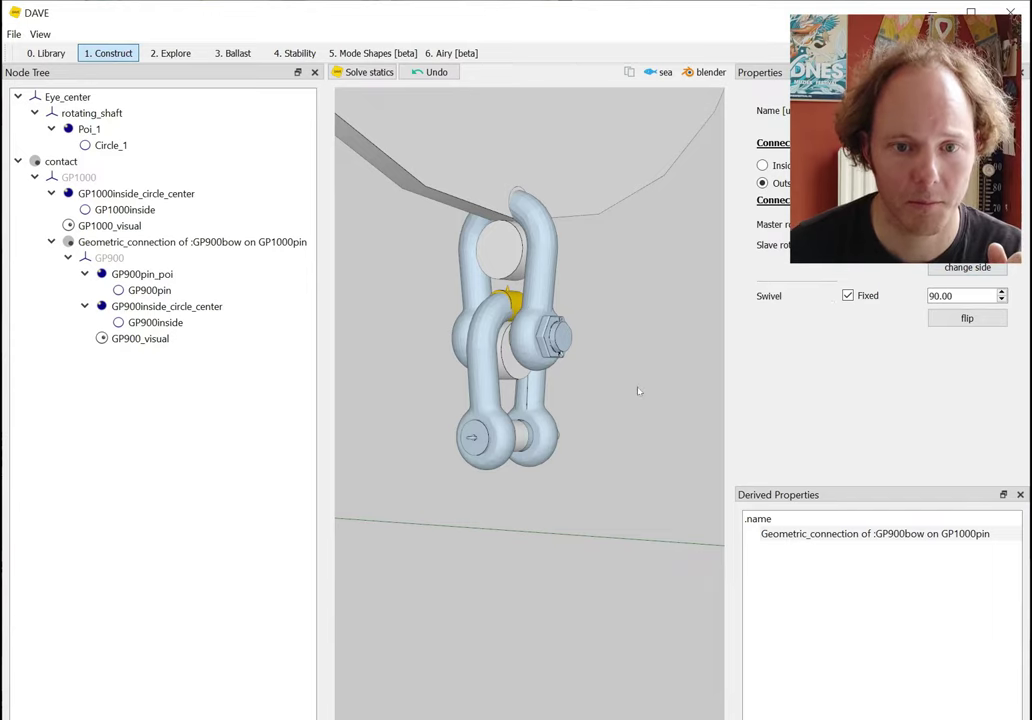
{"action": "left_click", "coordinate": [368, 73]}
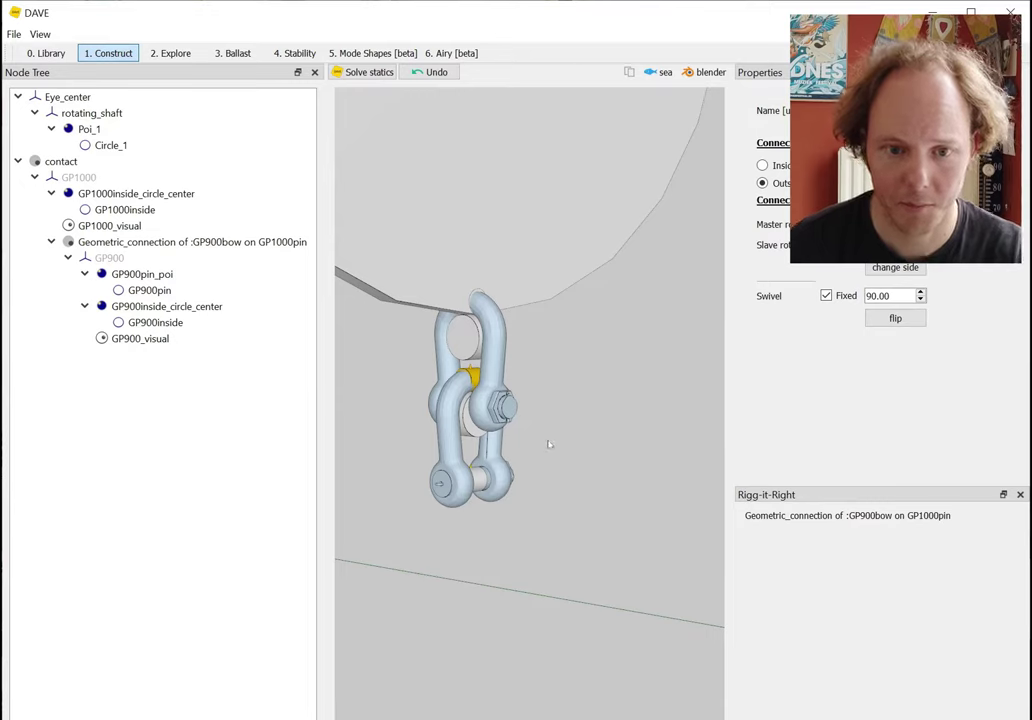
{"action": "left_click", "coordinate": [583, 451]}
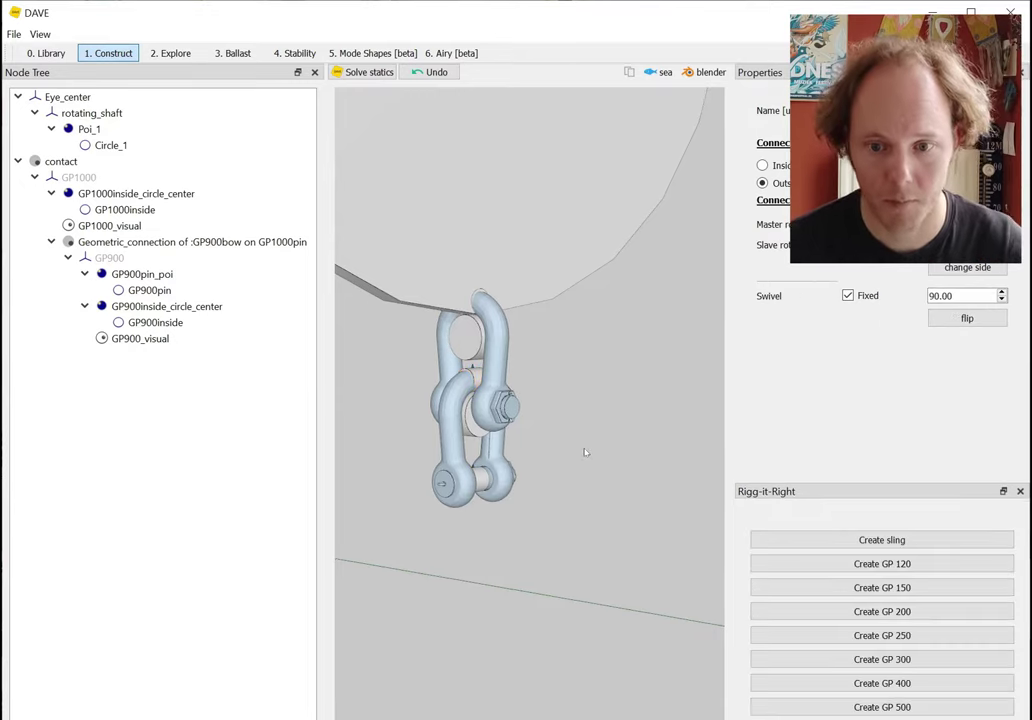
Create a sling without connection points and view its managed nodes in the node tree.
{"action": "left_click", "coordinate": [822, 540]}
{"action": "key", "text": "Return"}
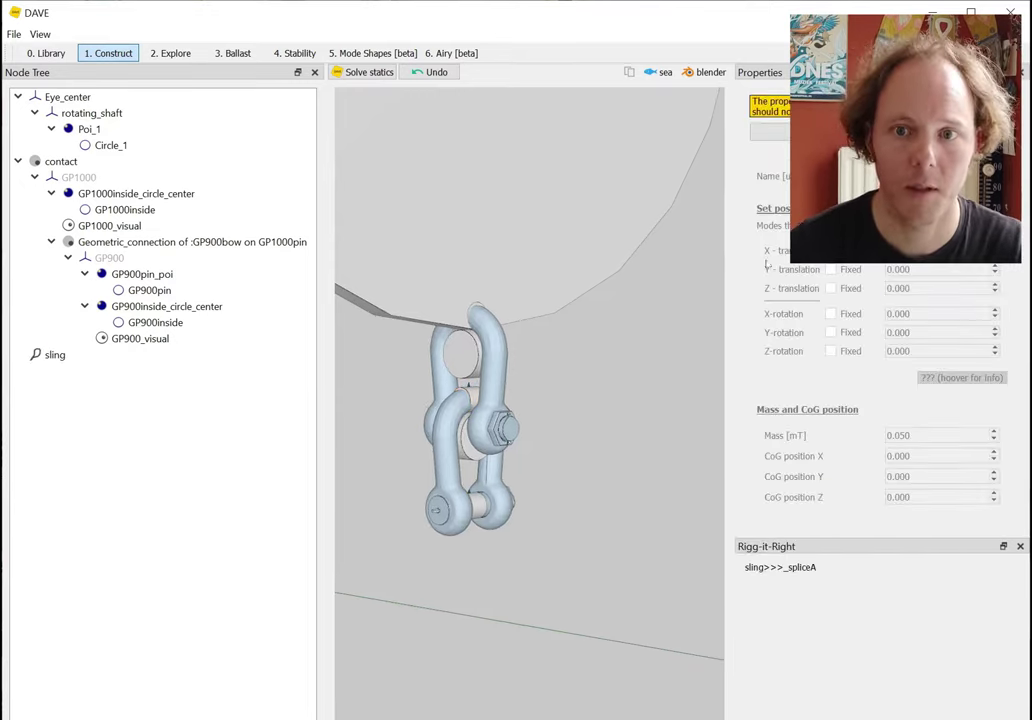
{"action": "left_click", "coordinate": [52, 354]}
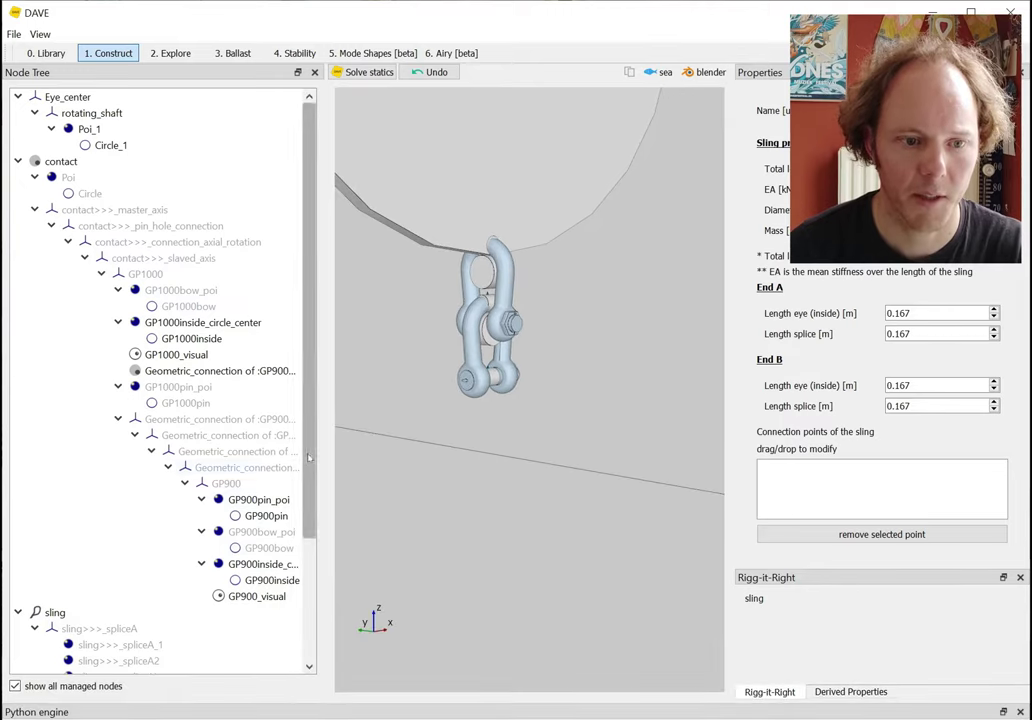
{"action": "scroll", "coordinate": [309, 457], "scroll_direction": "down", "scroll_amount": 3}
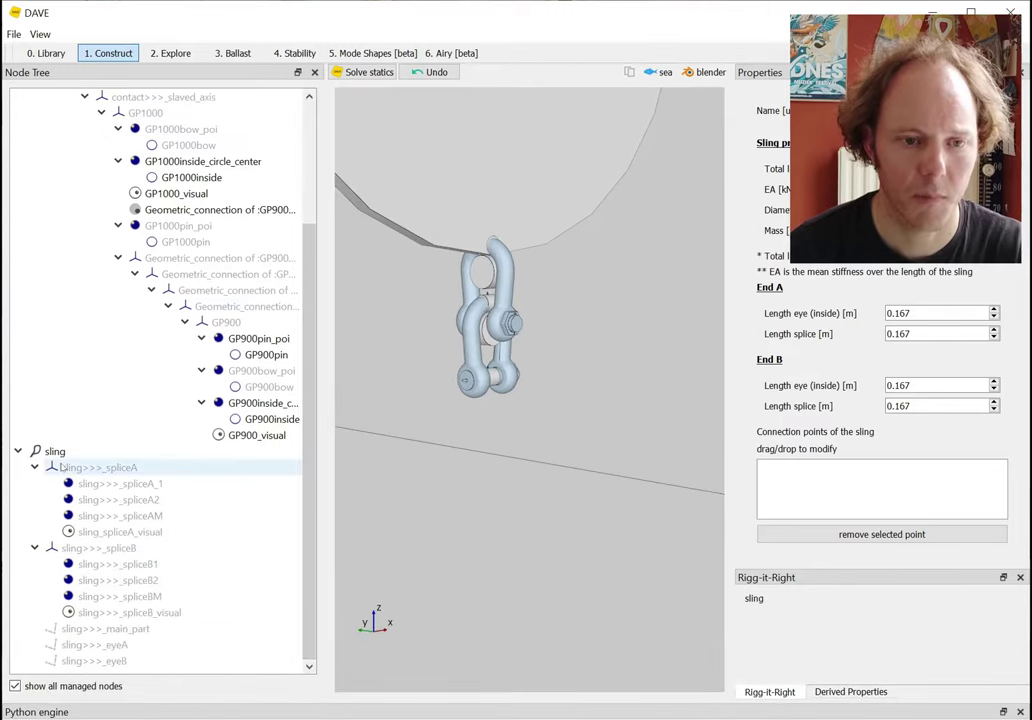
Delete the unconnected sling node from the scene.
{"action": "left_click_drag", "start_coordinate": [606, 380], "coordinate": [548, 486]}
{"action": "left_click", "coordinate": [70, 451]}
{"action": "right_click", "coordinate": [70, 451]}
{"action": "left_click", "coordinate": [112, 459]}
Create a new point node without a parent and name it Point.
{"action": "left_click_drag", "start_coordinate": [477, 541], "coordinate": [440, 545]}
{"action": "right_click", "coordinate": [645, 414]}
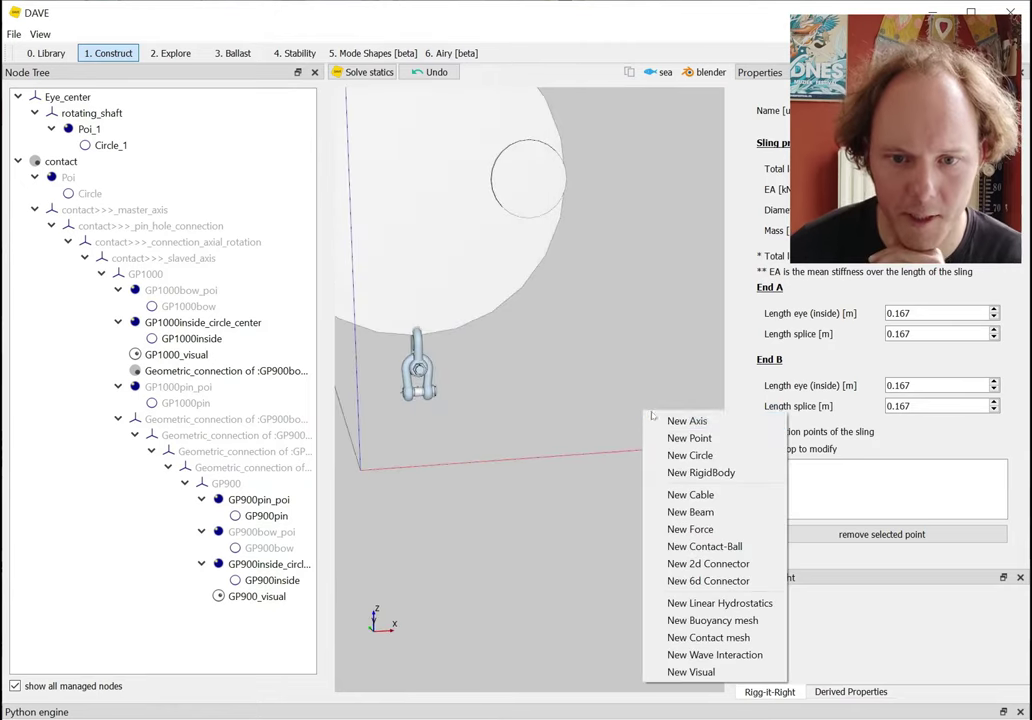
{"action": "left_click", "coordinate": [689, 438]}
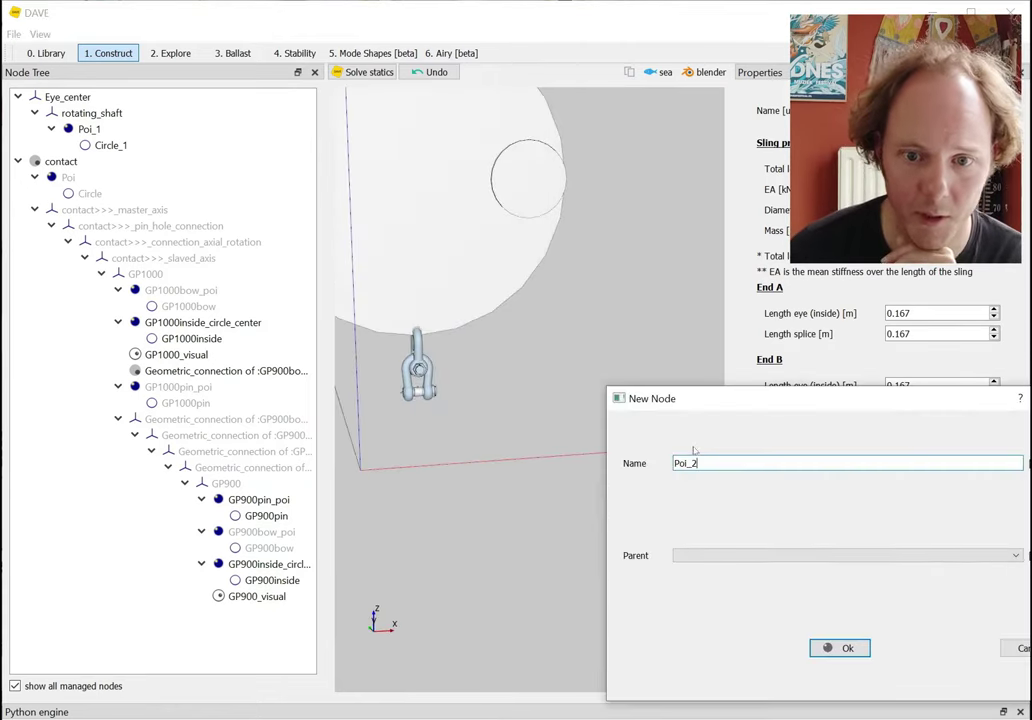
{"action": "key", "text": "ctrl+a"}
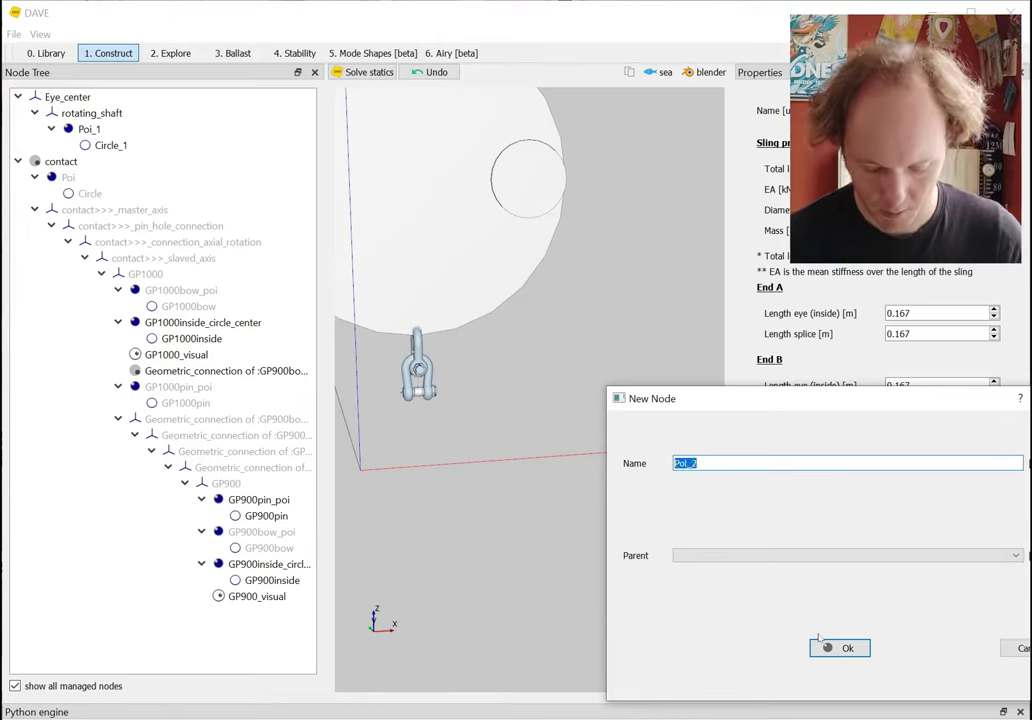
{"action": "type", "text": "Point"}
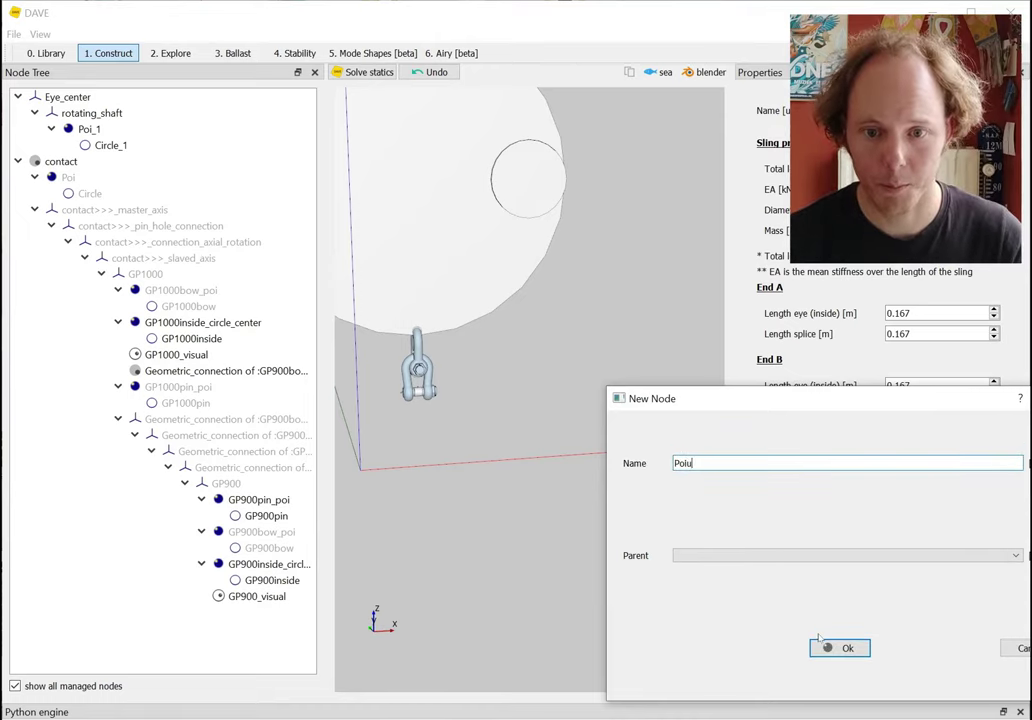
{"action": "left_click", "coordinate": [826, 648]}
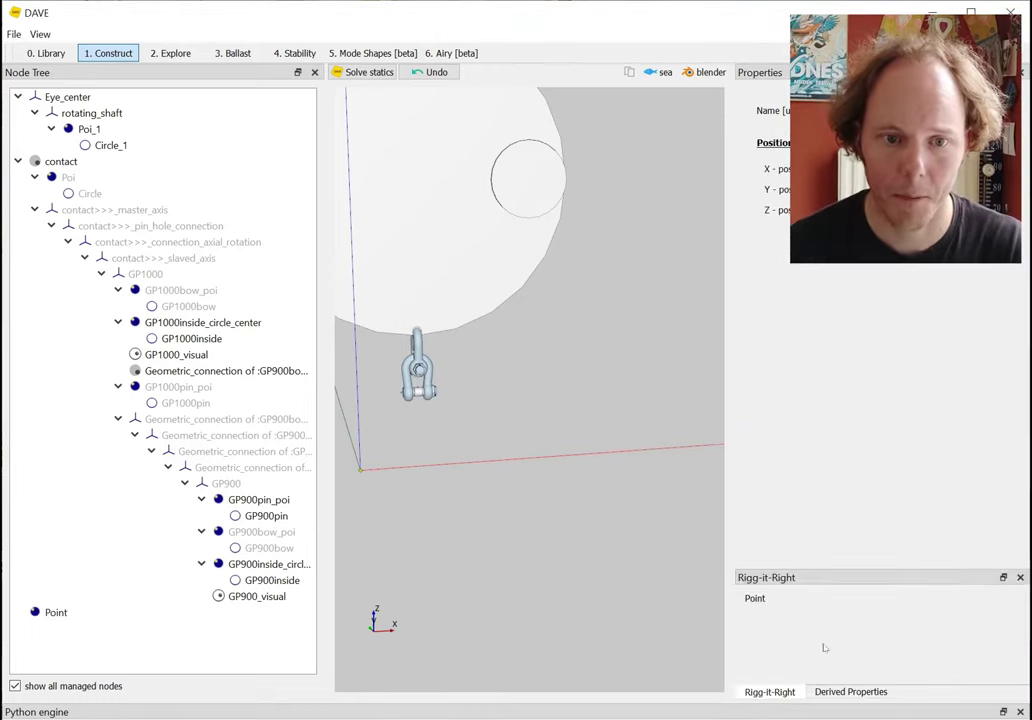
Create a sling between Point and the GP900 shackle's pin, and solve statics.
{"action": "left_click", "coordinate": [361, 474]}
{"action": "left_click", "coordinate": [417, 392], "text": "ctrl"}
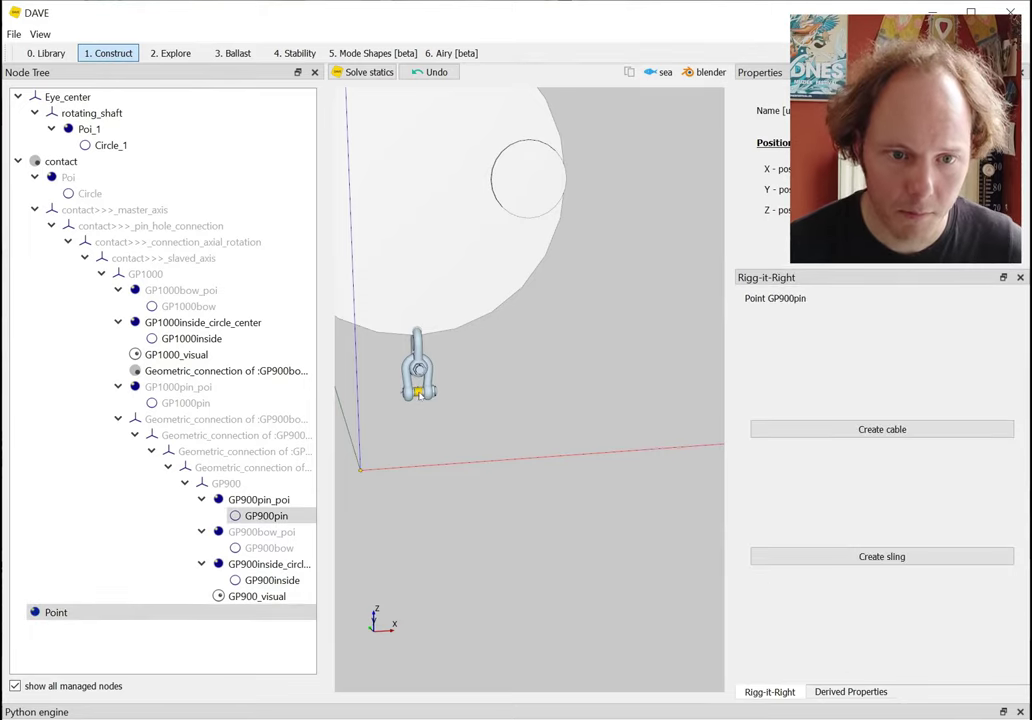
{"action": "left_click", "coordinate": [880, 556]}
{"action": "left_click", "coordinate": [864, 286]}
{"action": "scroll", "coordinate": [546, 453], "scroll_direction": "up", "scroll_amount": 3}
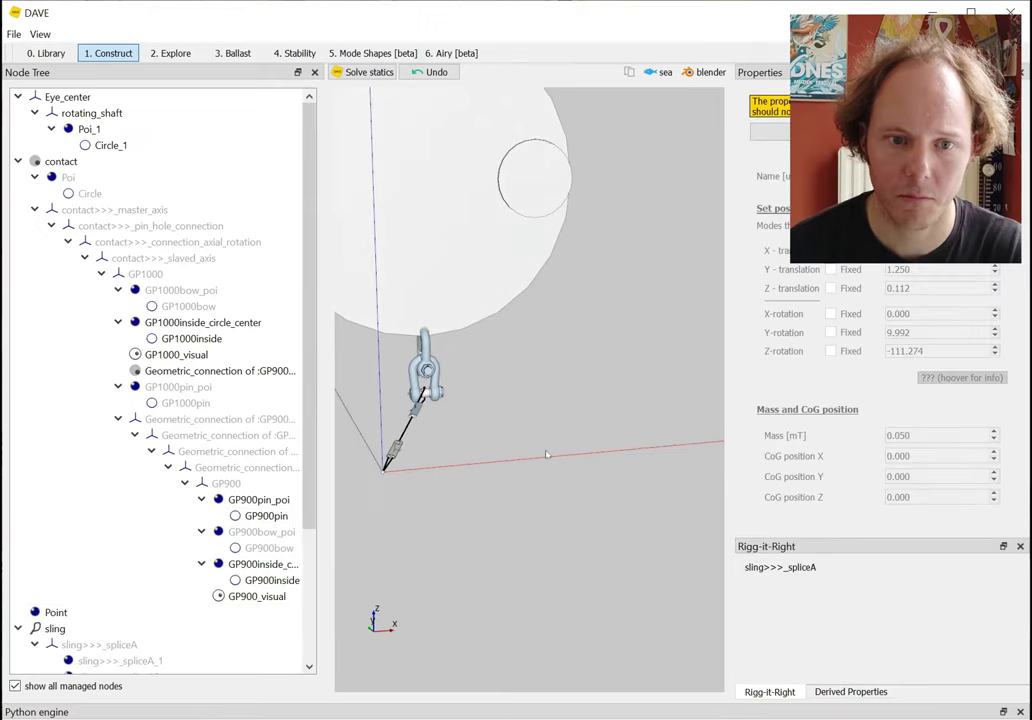
{"action": "key", "text": "alt+s"}
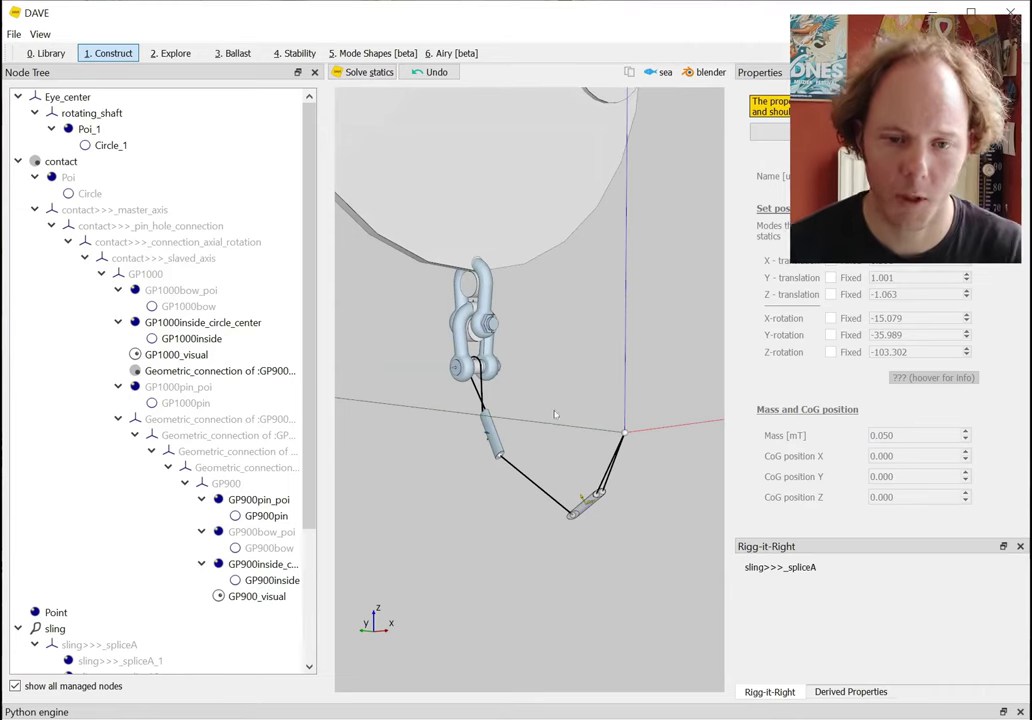
Examine the sling's eyes and splices, from the eye around the GP900 pin to the eye at Point.
{"action": "left_click_drag", "start_coordinate": [555, 414], "coordinate": [590, 390]}
{"action": "scroll", "coordinate": [590, 389], "scroll_direction": "up", "scroll_amount": 2}
{"action": "scroll", "coordinate": [580, 385], "scroll_direction": "up", "scroll_amount": 2}
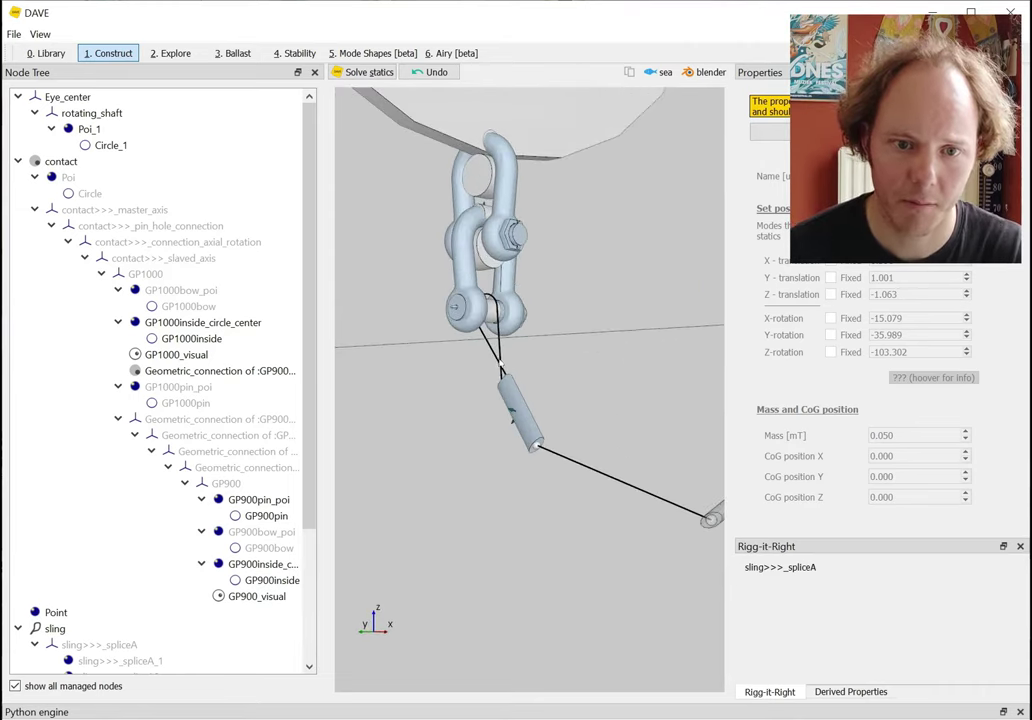
{"action": "left_click", "coordinate": [474, 290]}
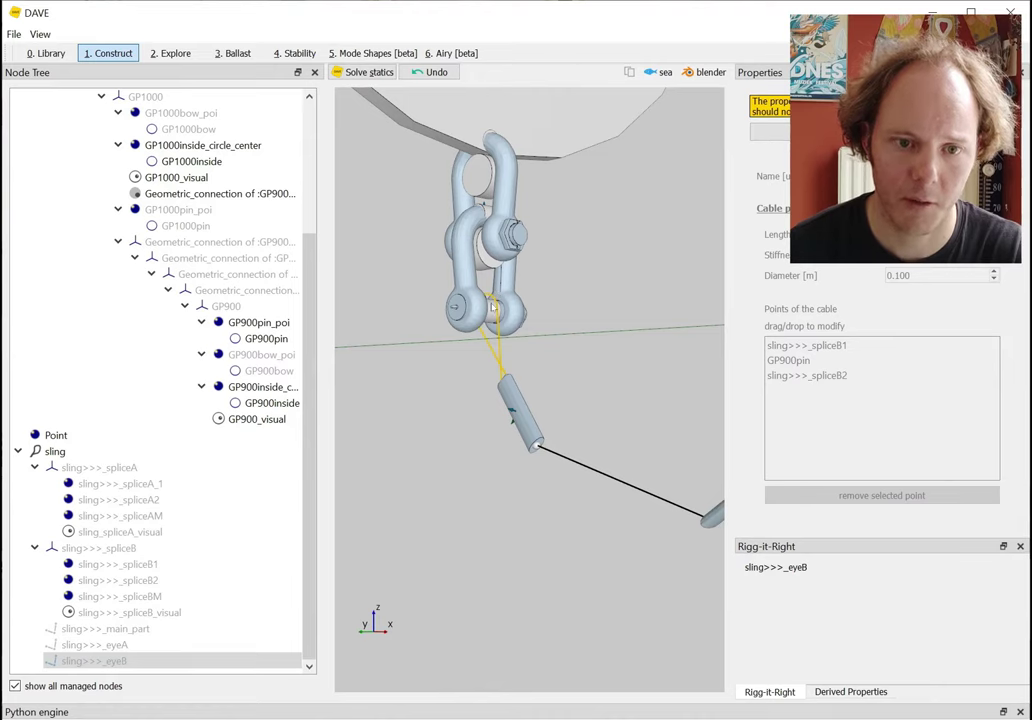
{"action": "left_click_drag", "start_coordinate": [590, 392], "coordinate": [578, 396]}
{"action": "left_click", "coordinate": [530, 408]}
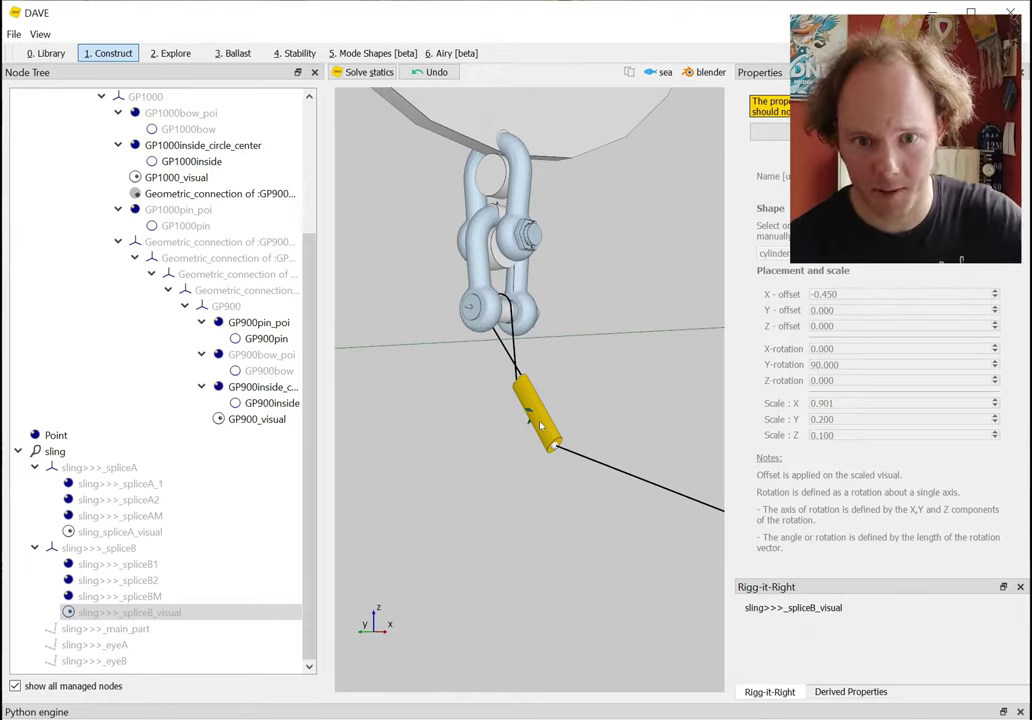
{"action": "mouse_move", "coordinate": [606, 426]}
{"action": "left_mouse_down"}
{"action": "mouse_move", "coordinate": [553, 408]}
{"action": "mouse_move", "coordinate": [585, 416]}
{"action": "mouse_move", "coordinate": [615, 378]}
{"action": "mouse_move", "coordinate": [580, 372]}
{"action": "mouse_move", "coordinate": [614, 426]}
{"action": "left_mouse_up"}
{"action": "left_click", "coordinate": [544, 435]}
{"action": "left_click", "coordinate": [630, 427]}
{"action": "left_click", "coordinate": [576, 350]}
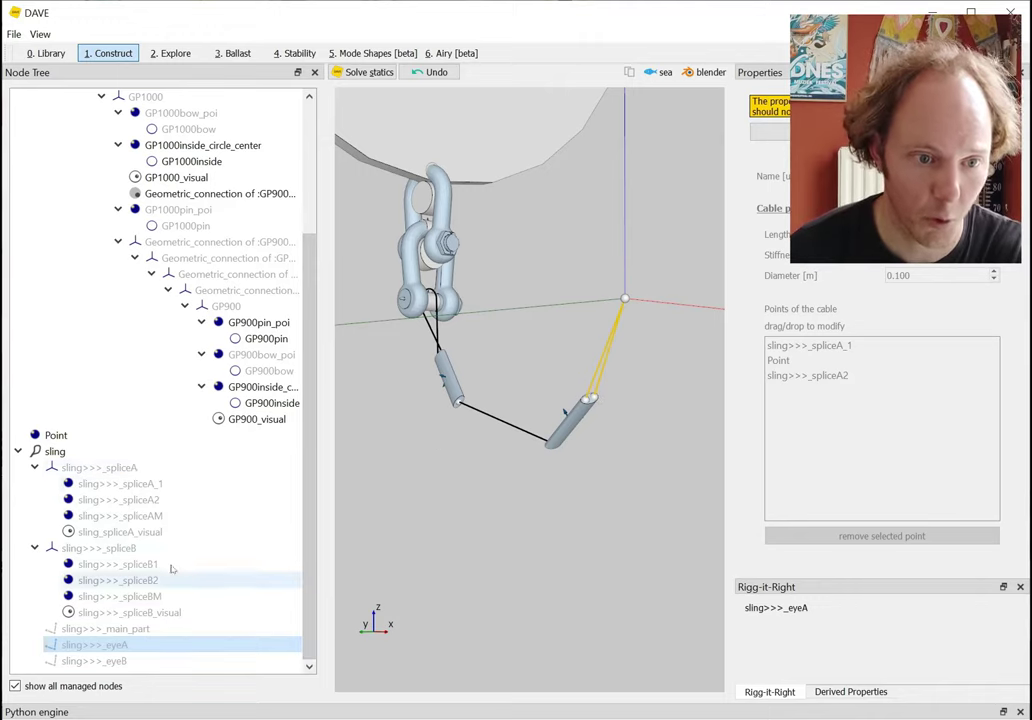
Set the splice length at End A of the sling to 1.201 m.
{"action": "left_click", "coordinate": [77, 453]}
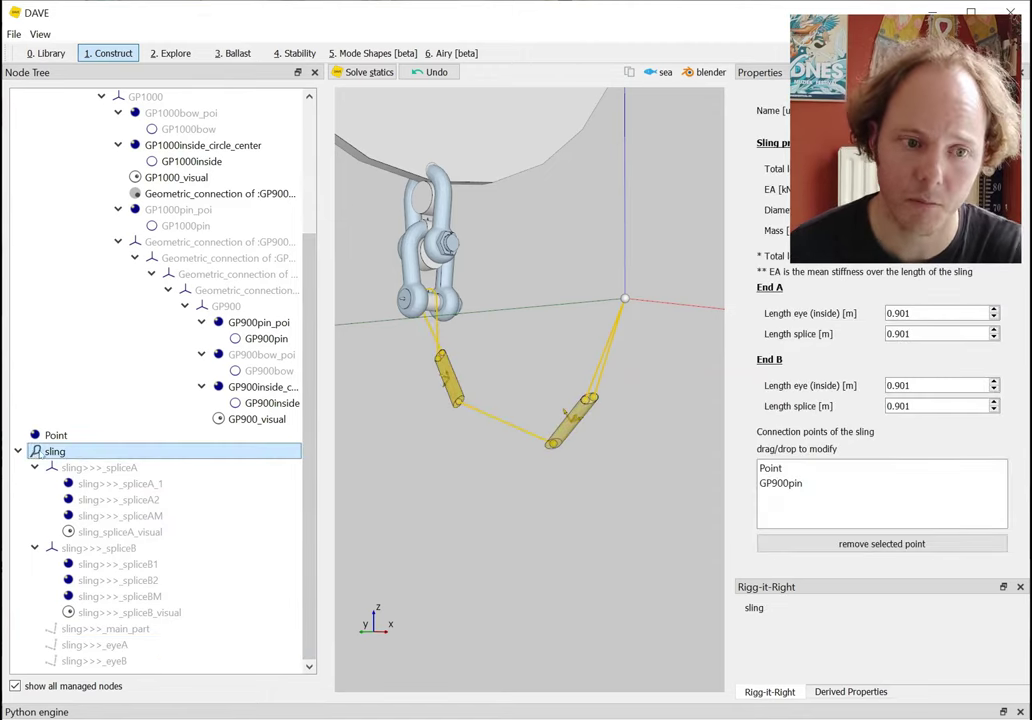
{"action": "left_click", "coordinate": [17, 451]}
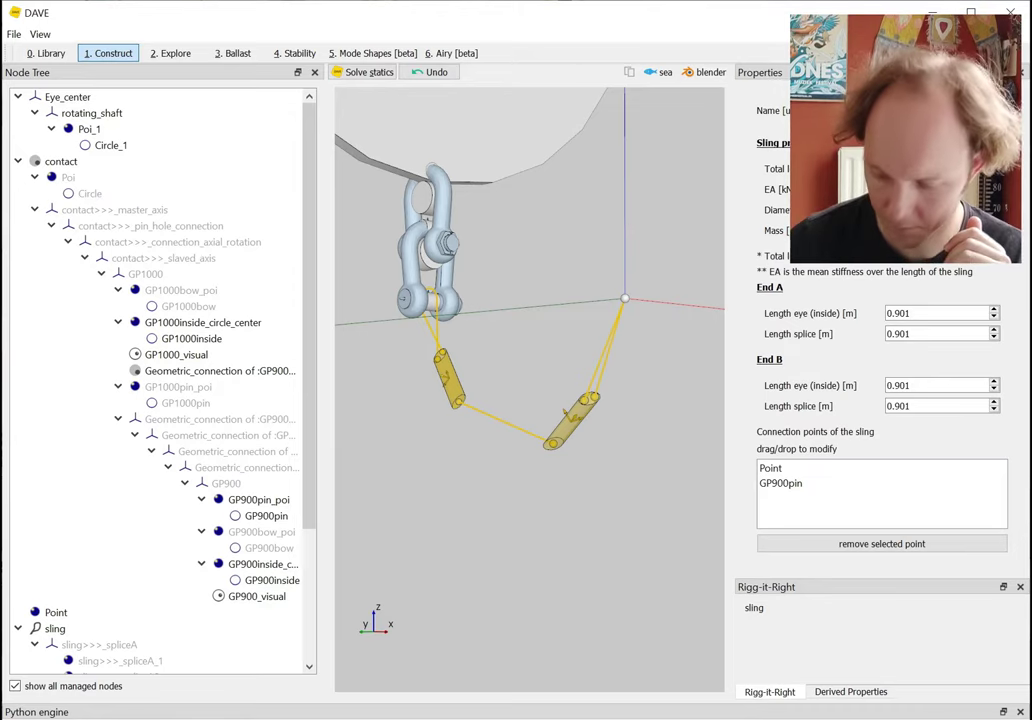
{"action": "left_click", "coordinate": [909, 313]}
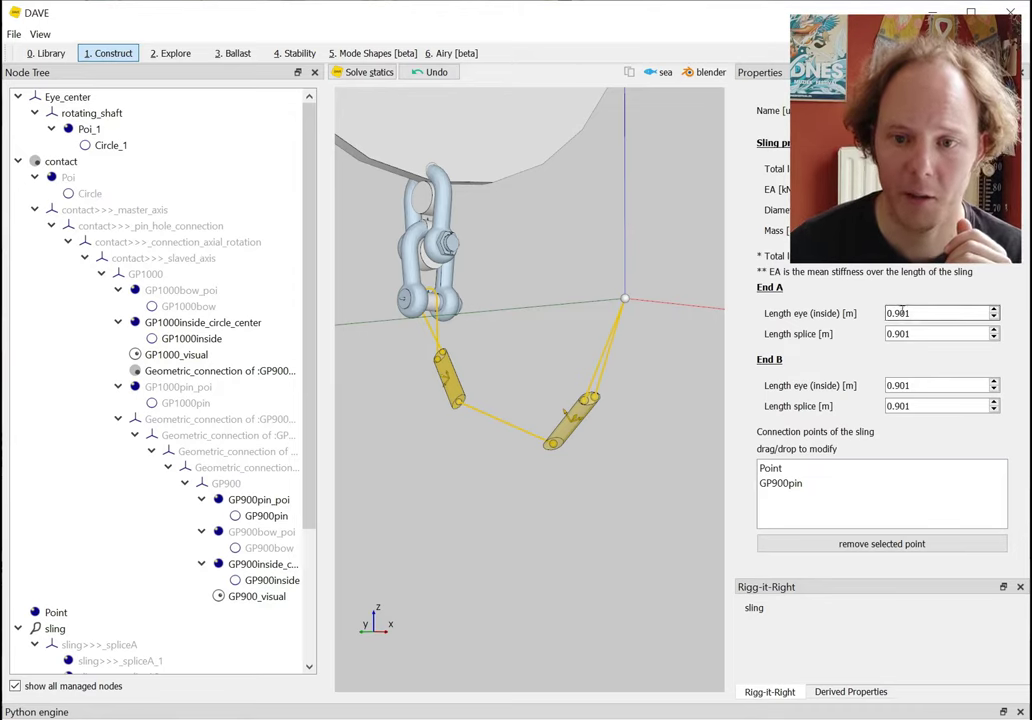
{"action": "scroll", "coordinate": [909, 313], "scroll_direction": "up", "scroll_amount": 1}
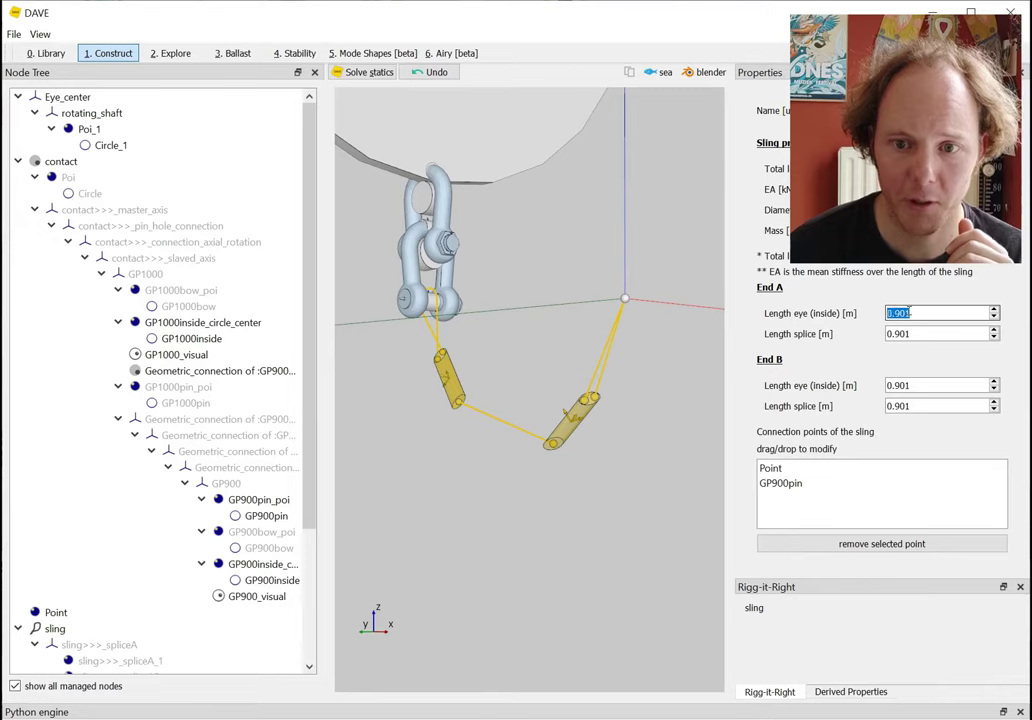
{"action": "left_click", "coordinate": [935, 331]}
{"action": "scroll", "coordinate": [936, 332], "scroll_direction": "up", "scroll_amount": 2}
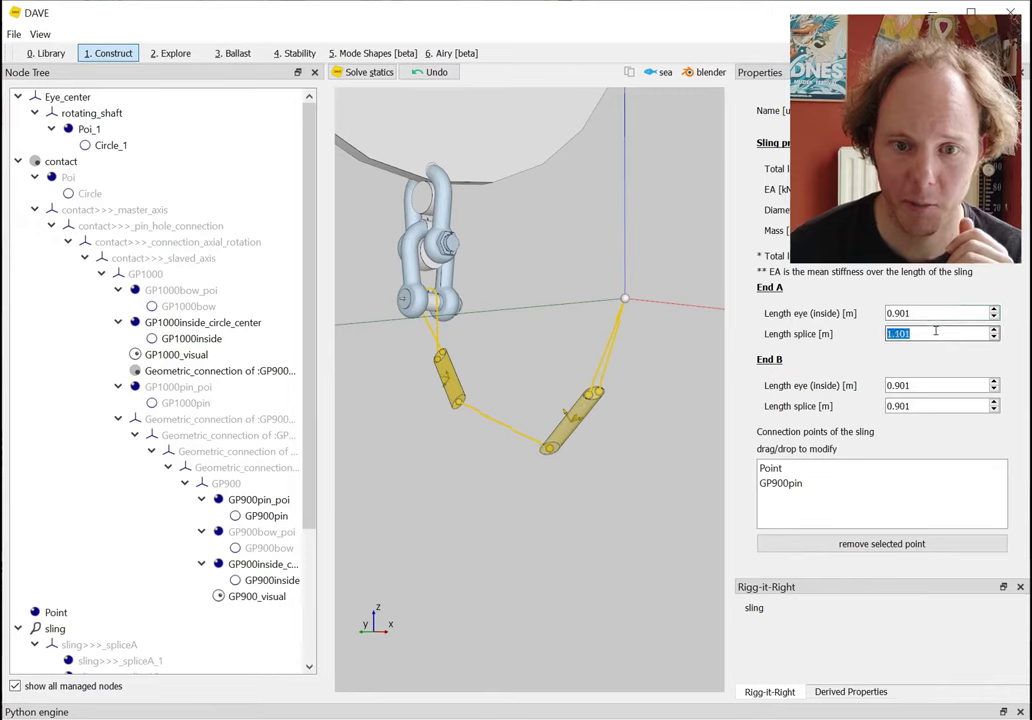
{"action": "scroll", "coordinate": [936, 332], "scroll_direction": "up", "scroll_amount": 1}
Set the sling's End B inside eye length to 0.701 m and its splice length to 1.201 m.
{"action": "left_click", "coordinate": [928, 385]}
{"action": "scroll", "coordinate": [928, 385], "scroll_direction": "down", "scroll_amount": 2}
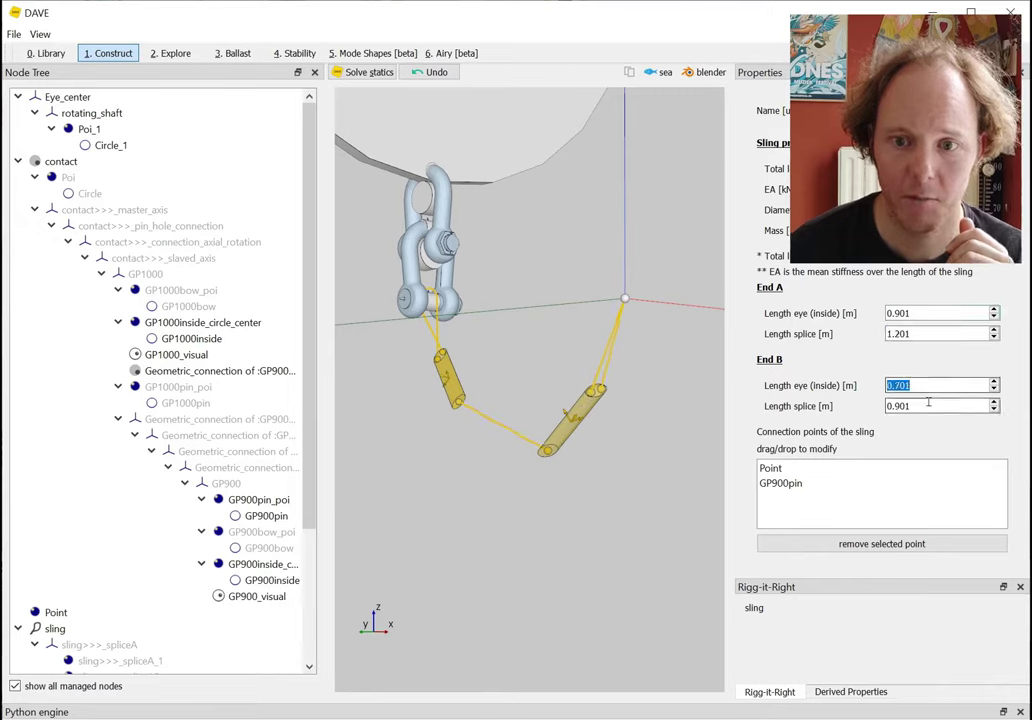
{"action": "left_click", "coordinate": [928, 405]}
{"action": "scroll", "coordinate": [928, 405], "scroll_direction": "up", "scroll_amount": 2}
{"action": "scroll", "coordinate": [928, 405], "scroll_direction": "up", "scroll_amount": 1}
Solve statics for the resized sling and inspect its shape between the GP900 pin and Point.
{"action": "left_click_drag", "start_coordinate": [406, 237], "coordinate": [408, 203]}
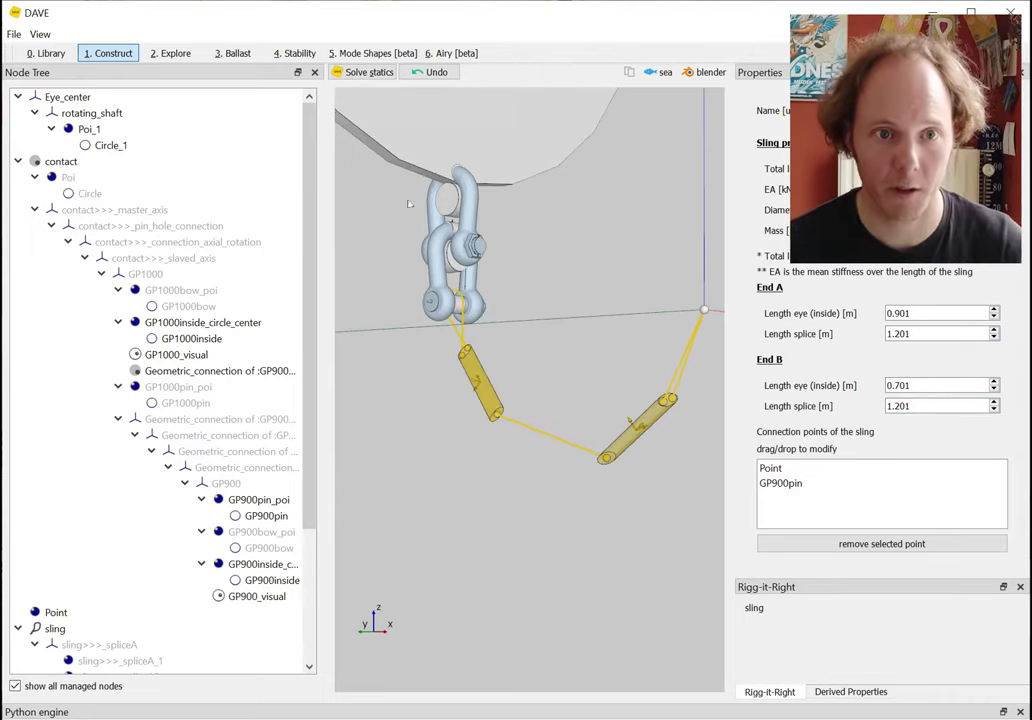
{"action": "left_click", "coordinate": [366, 72]}
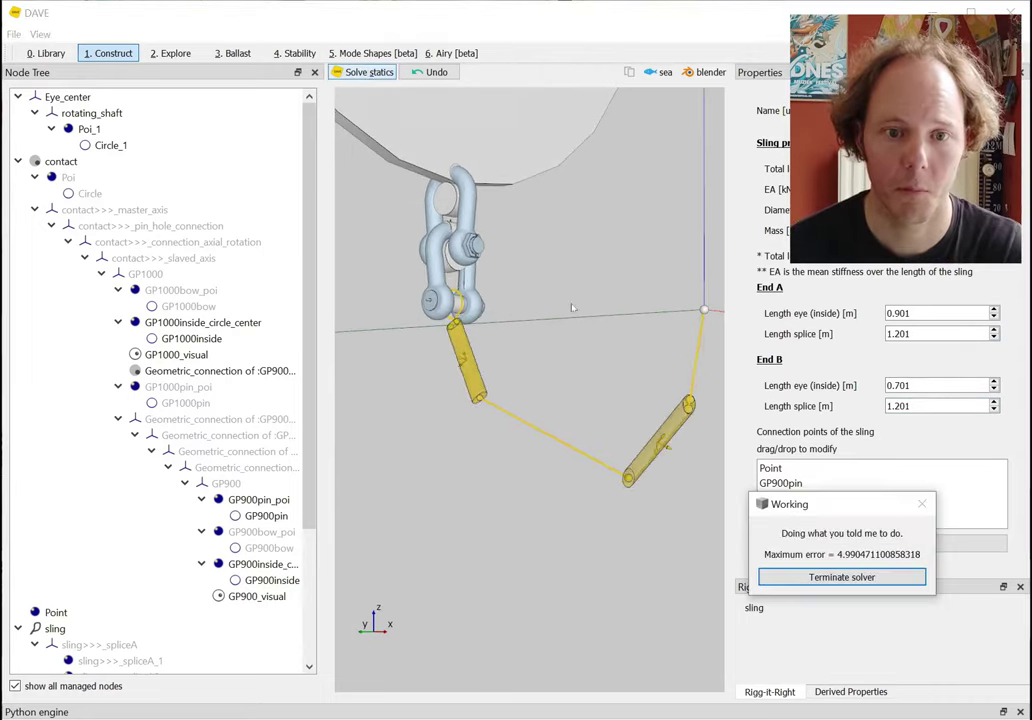
{"action": "scroll", "coordinate": [577, 372], "scroll_direction": "up", "scroll_amount": 3}
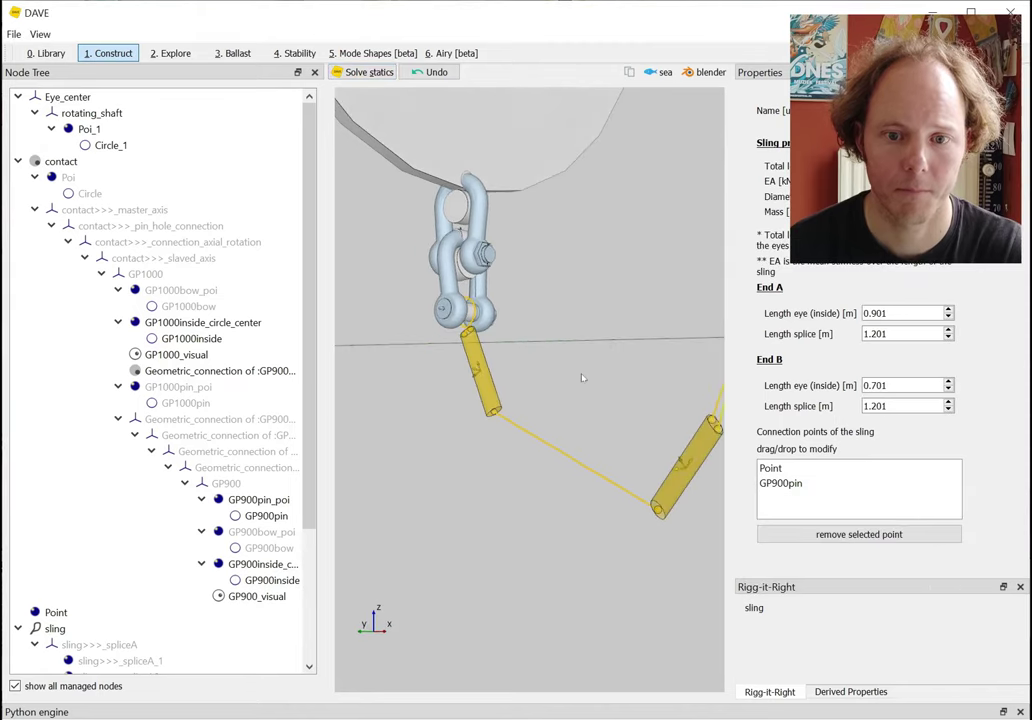
{"action": "scroll", "coordinate": [577, 379], "scroll_direction": "down", "scroll_amount": 3}
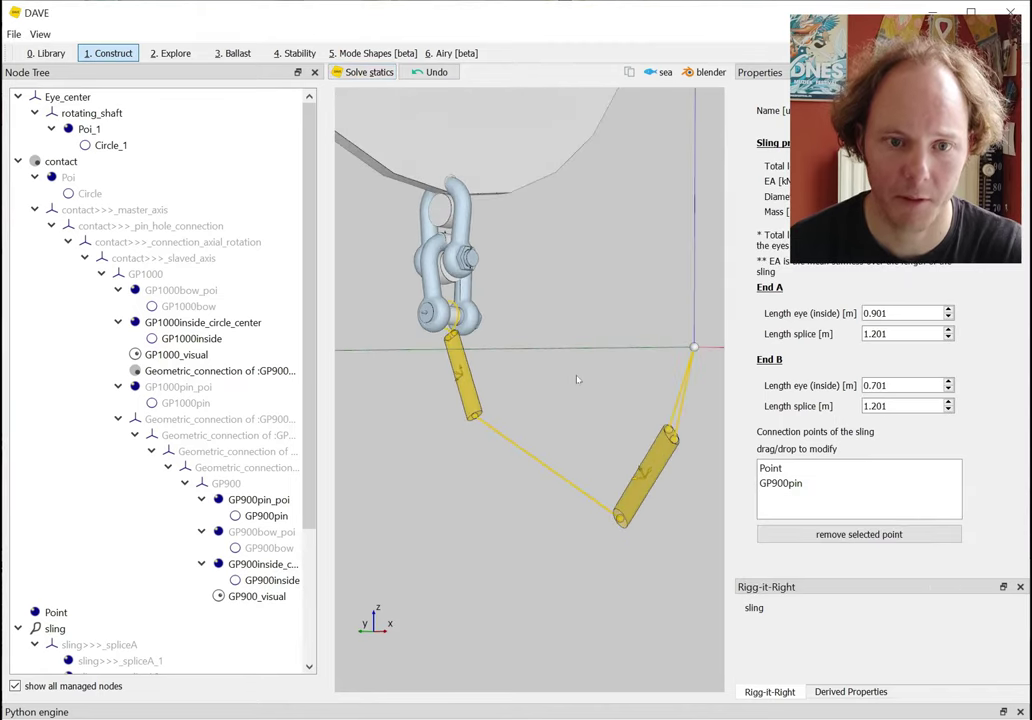
{"action": "scroll", "coordinate": [576, 380], "scroll_direction": "up", "scroll_amount": 1}
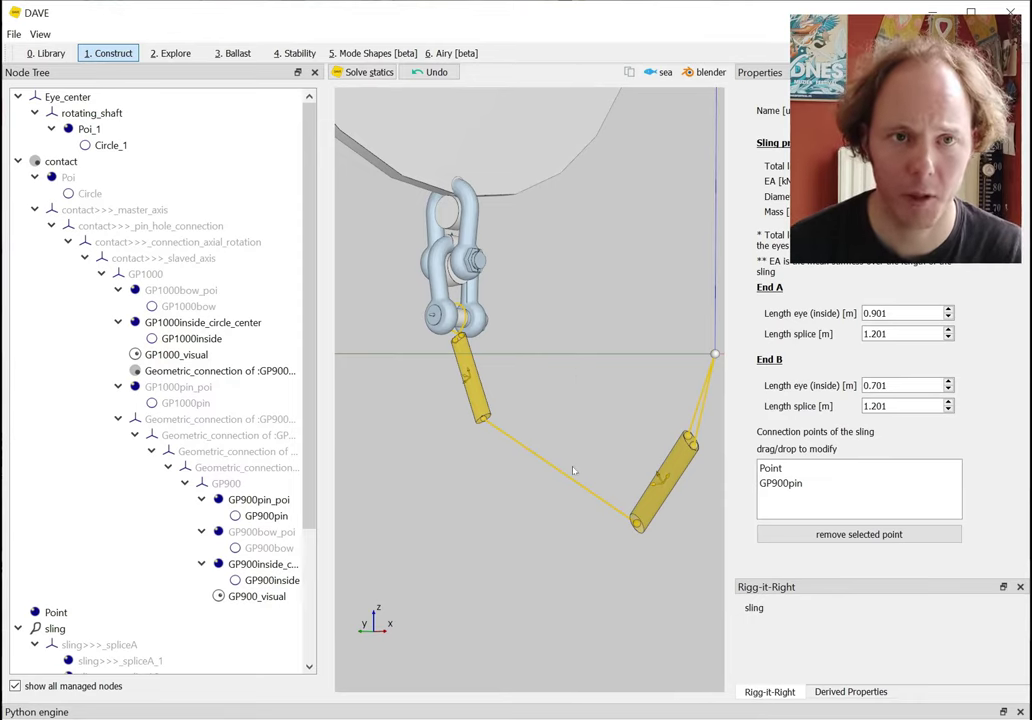
{"action": "left_click_drag", "start_coordinate": [595, 431], "coordinate": [568, 412]}
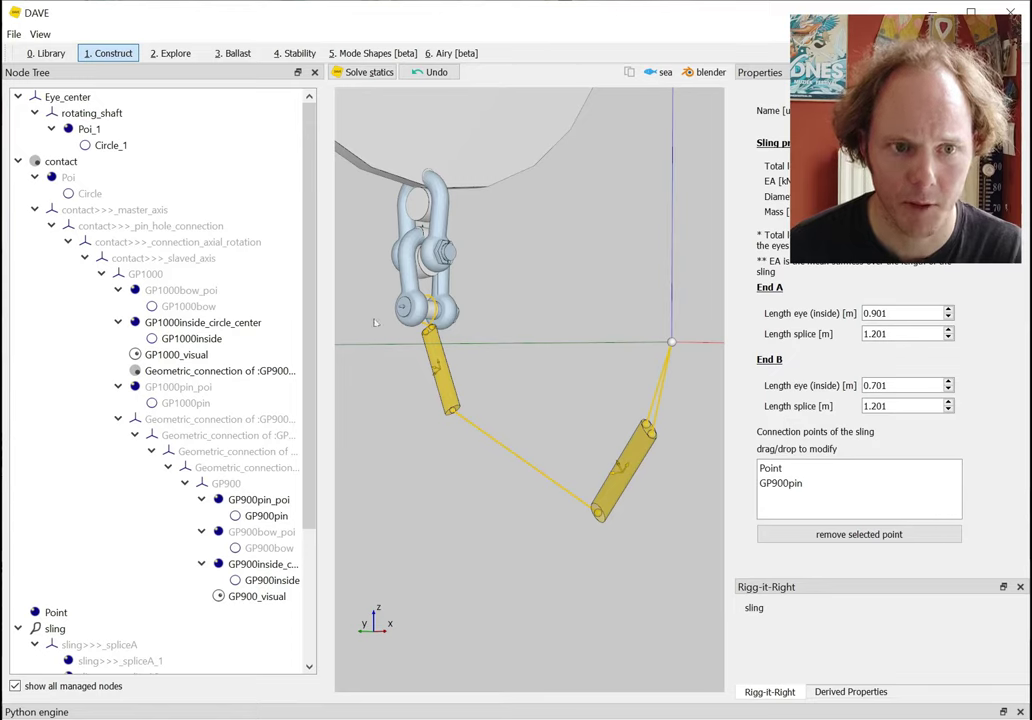
Create a second free point and offset it along the Y axis, between Point and the shackles.
{"action": "right_click", "coordinate": [532, 264]}
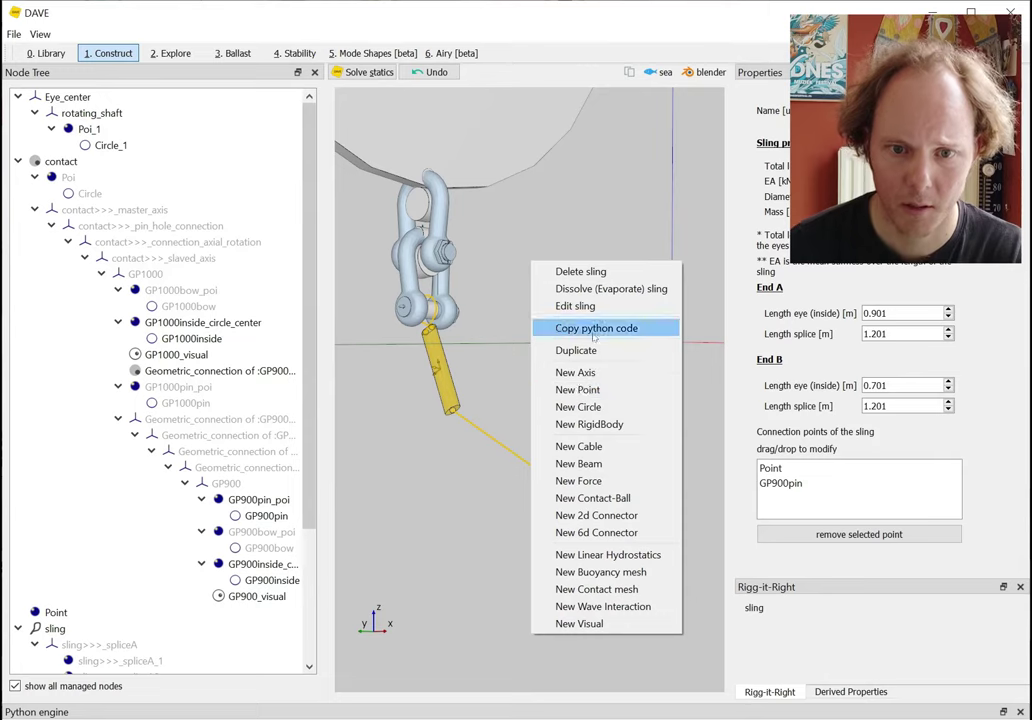
{"action": "left_click", "coordinate": [597, 391]}
{"action": "left_click", "coordinate": [843, 647]}
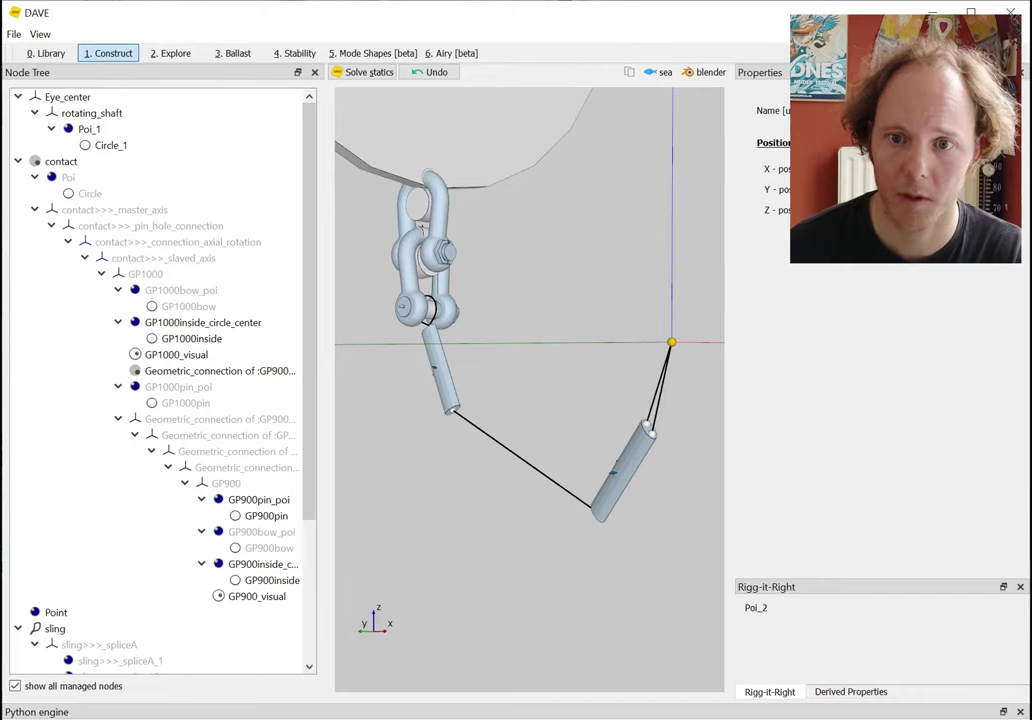
{"action": "type", "text": "-1"}
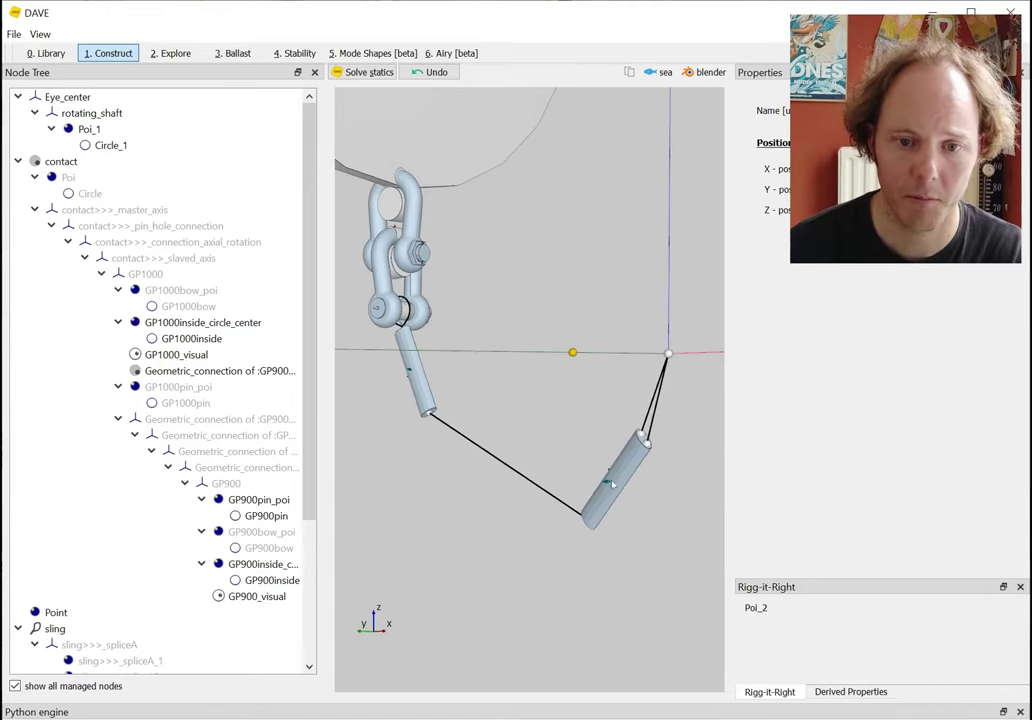
Examine the sling and the new point beneath the round plate from different angles and distances.
{"action": "left_click", "coordinate": [619, 484]}
{"action": "left_click", "coordinate": [619, 484]}
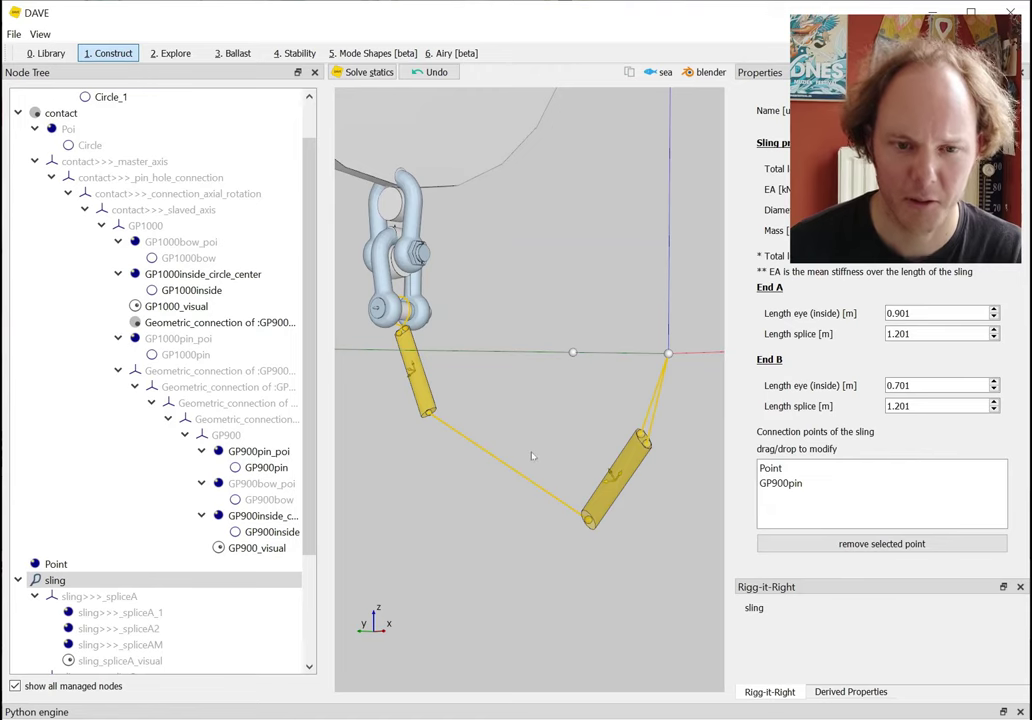
{"action": "left_click_drag", "start_coordinate": [532, 444], "coordinate": [511, 312]}
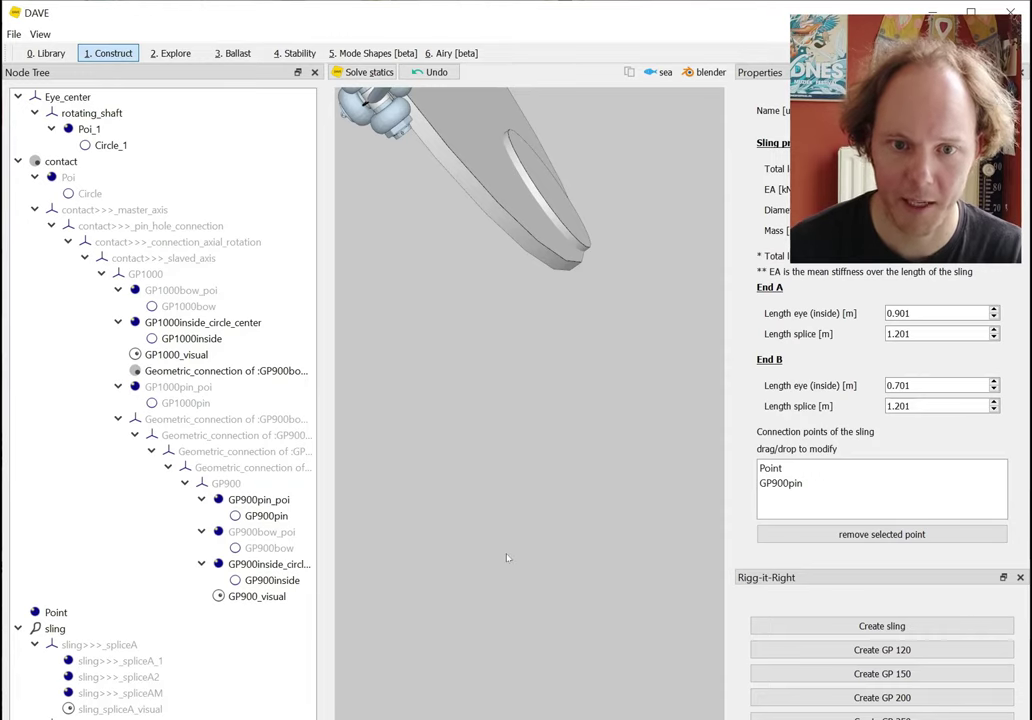
{"action": "scroll", "coordinate": [506, 557], "scroll_direction": "down", "scroll_amount": 3}
{"action": "left_click_drag", "start_coordinate": [507, 557], "coordinate": [553, 576]}
{"action": "scroll", "coordinate": [562, 551], "scroll_direction": "up", "scroll_amount": 4}
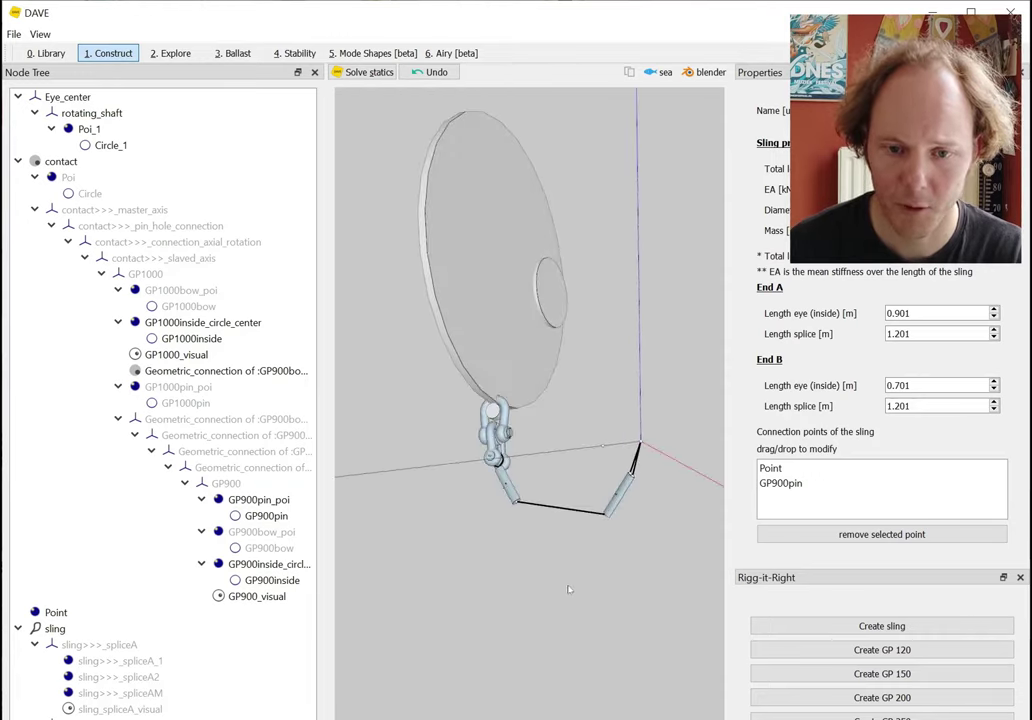
{"action": "left_click", "coordinate": [612, 495]}
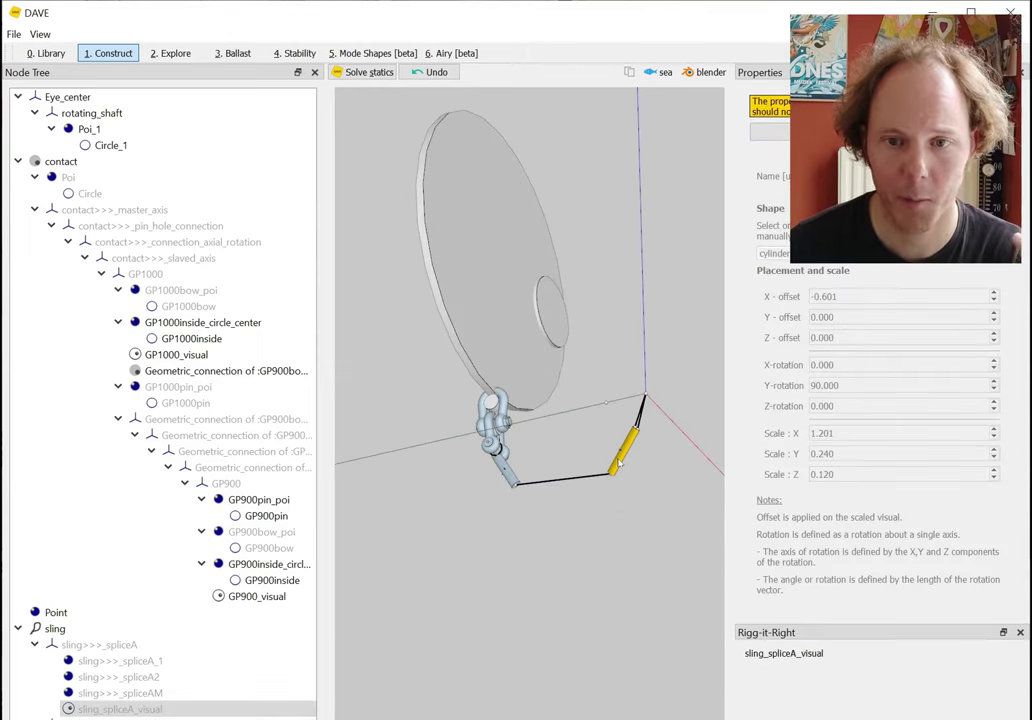
{"action": "left_click", "coordinate": [620, 462]}
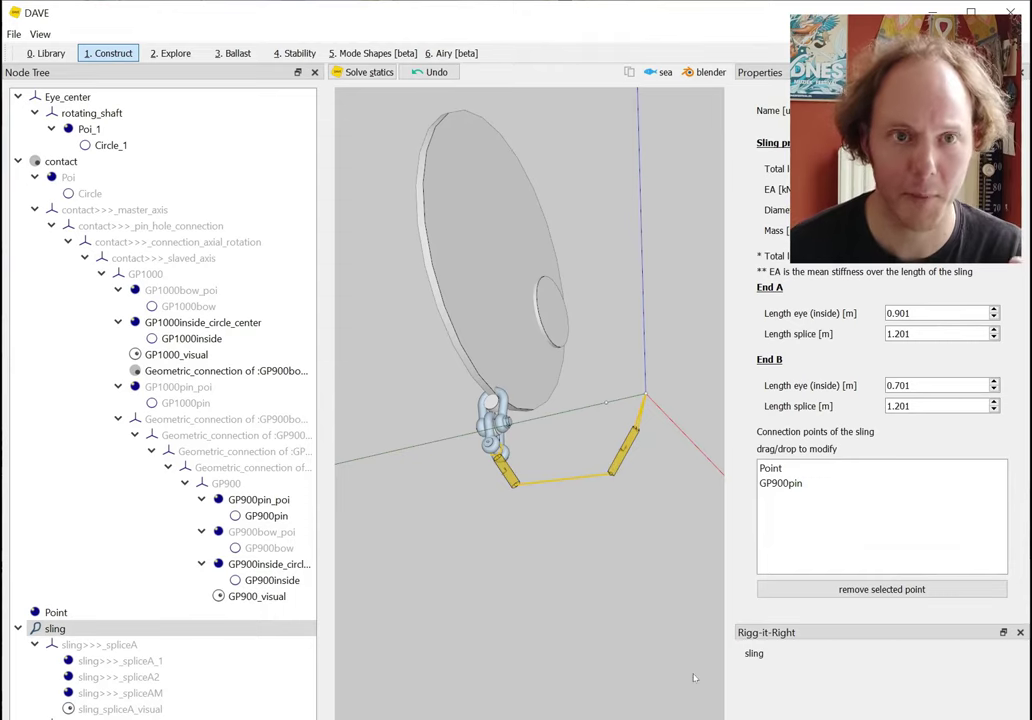
{"action": "scroll", "coordinate": [627, 620], "scroll_direction": "up", "scroll_amount": 5}
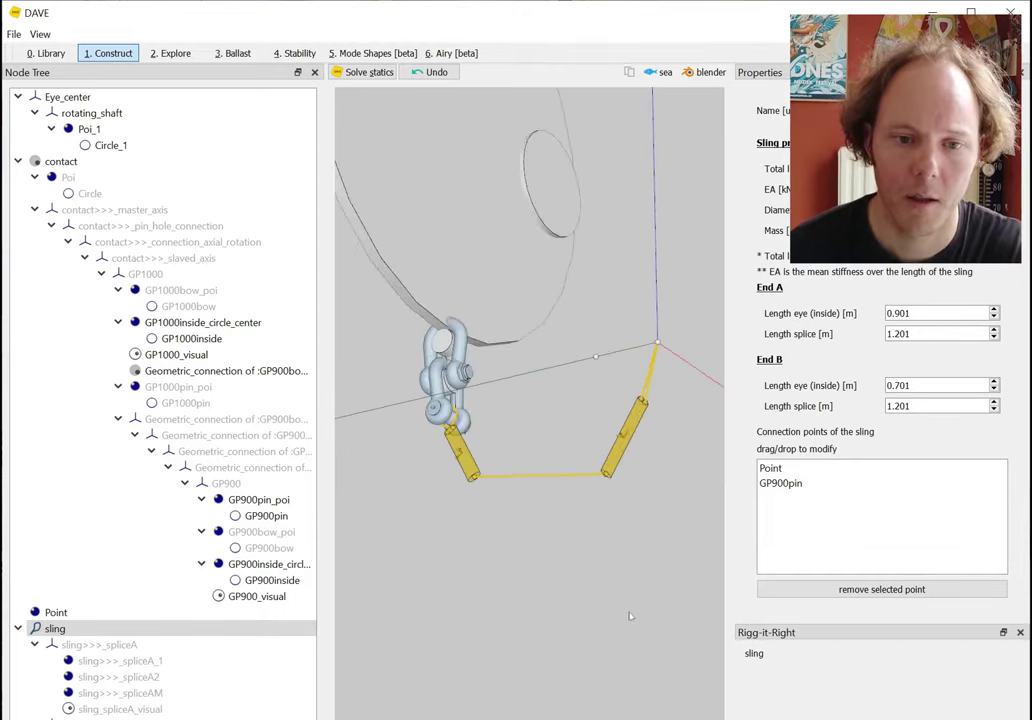
{"action": "left_click_drag", "start_coordinate": [567, 448], "coordinate": [582, 485]}
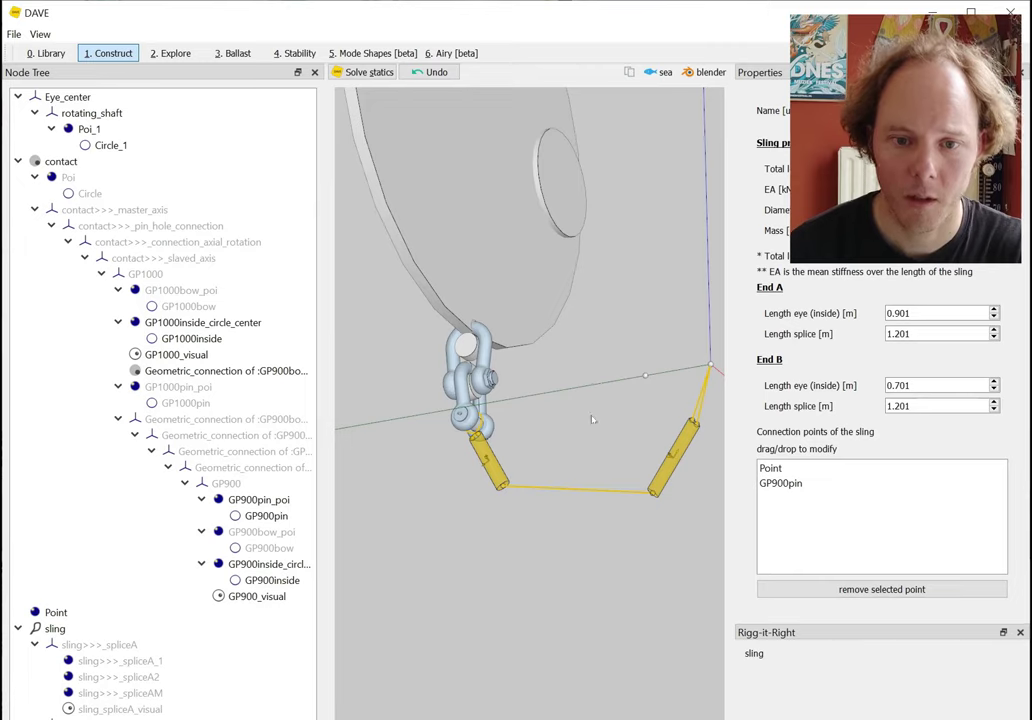
Insert Poi_2 between Point and GP900pin in the sling's connection points, and solve statics.
{"action": "left_click", "coordinate": [645, 377]}
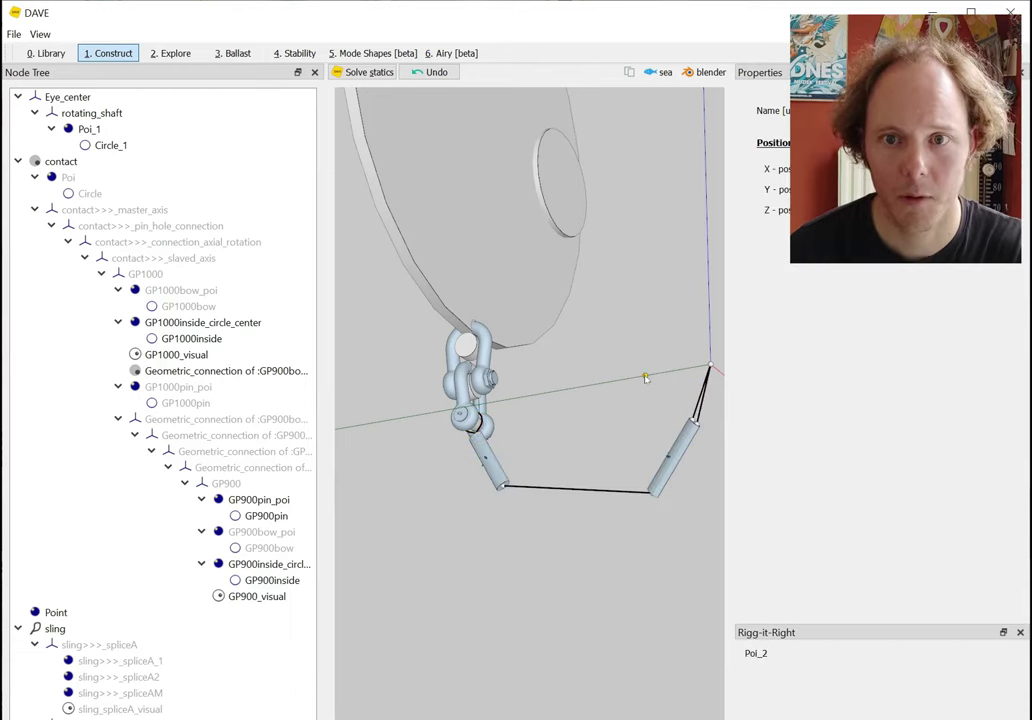
{"action": "left_click", "coordinate": [675, 455]}
{"action": "left_click", "coordinate": [675, 455]}
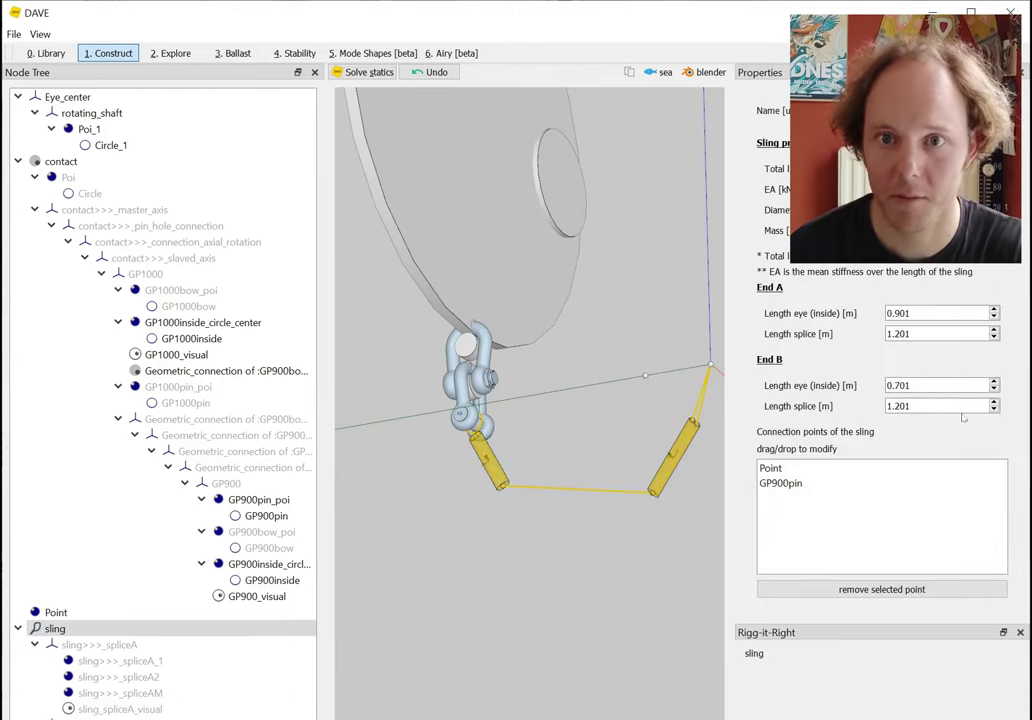
{"action": "mouse_move", "coordinate": [789, 8]}
{"action": "left_mouse_down"}
{"action": "mouse_move", "coordinate": [790, 143]}
{"action": "mouse_move", "coordinate": [786, 13]}
{"action": "left_mouse_up"}
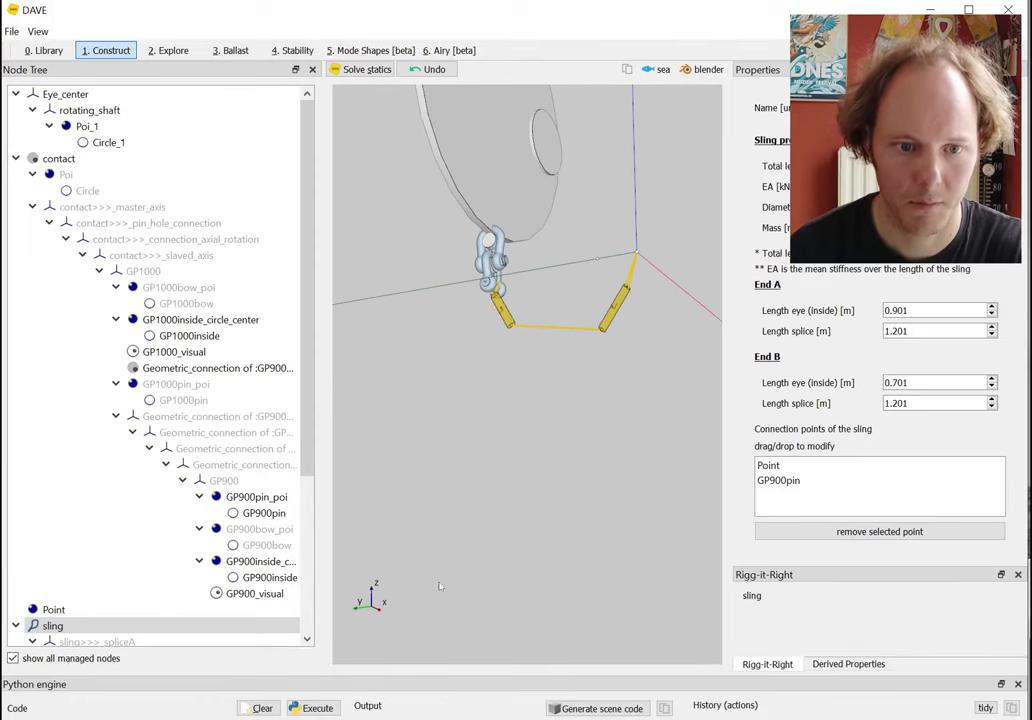
{"action": "scroll", "coordinate": [303, 484], "scroll_direction": "down", "scroll_amount": 2}
{"action": "scroll", "coordinate": [303, 484], "scroll_direction": "down", "scroll_amount": 3}
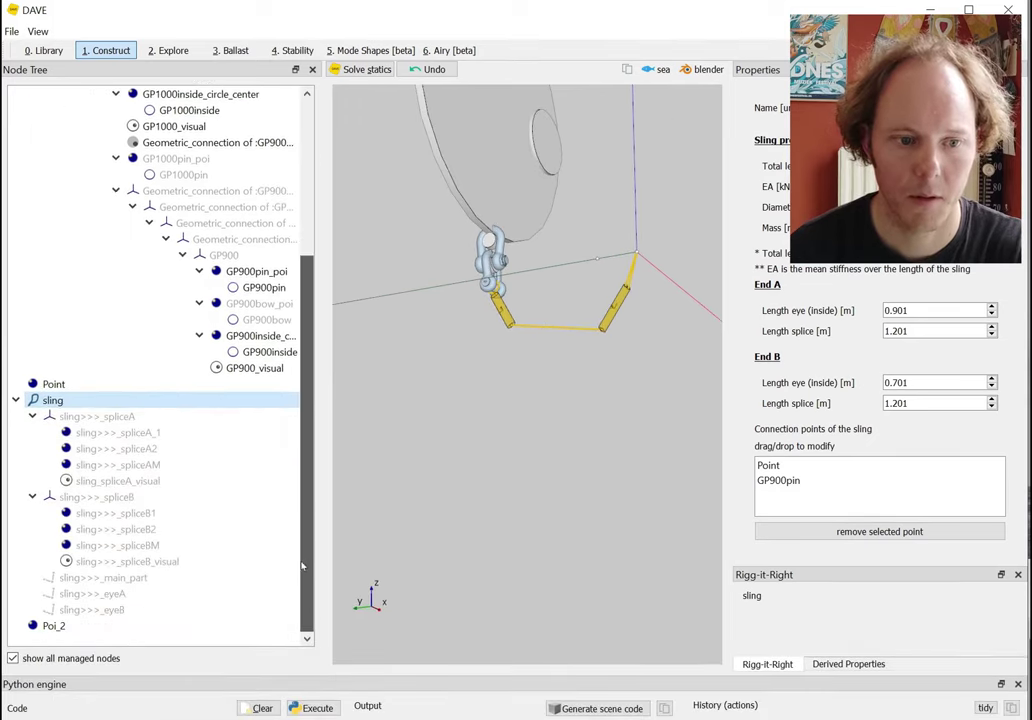
{"action": "left_click_drag", "start_coordinate": [48, 626], "coordinate": [780, 479]}
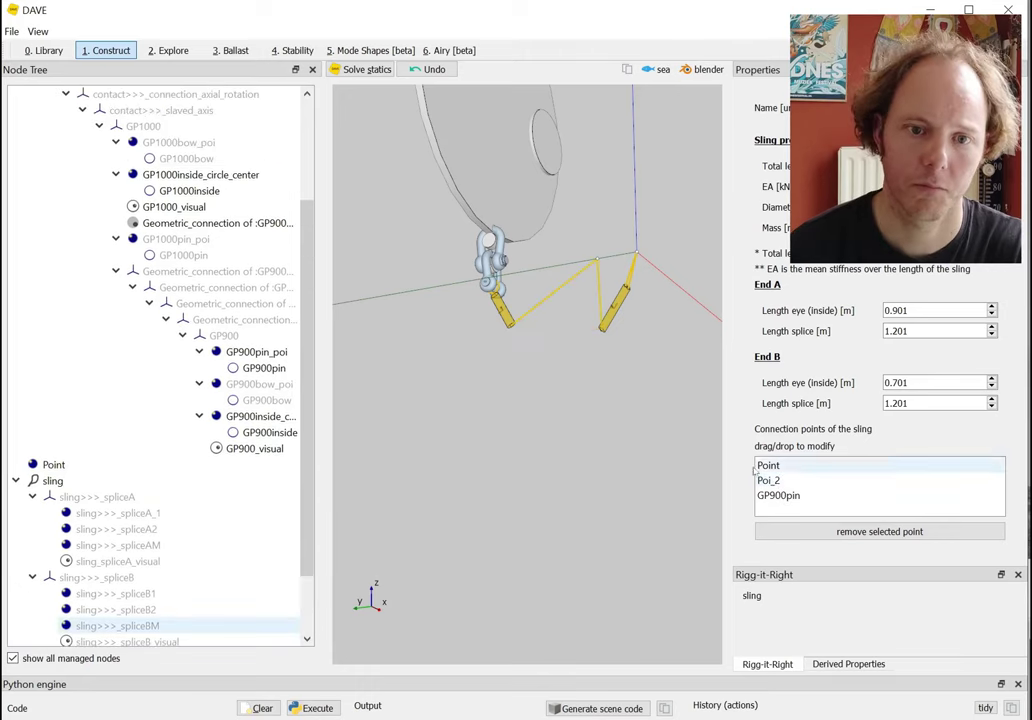
{"action": "left_click_drag", "start_coordinate": [523, 340], "coordinate": [495, 411]}
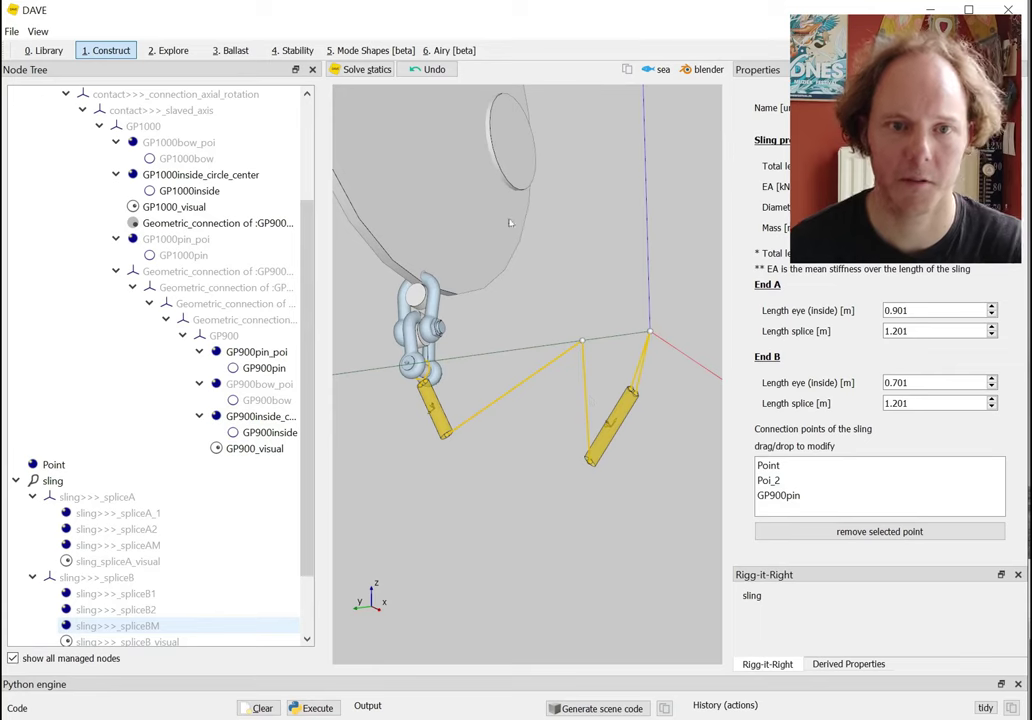
{"action": "left_click", "coordinate": [362, 70]}
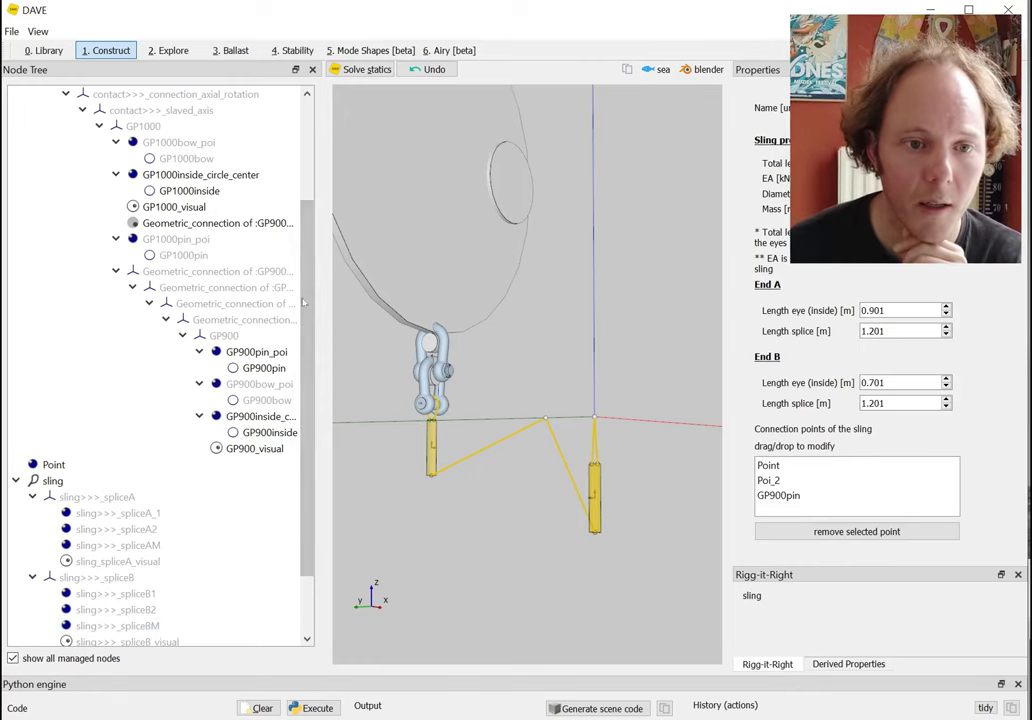
Collapse the contact and sling nodes in the node tree and view the complete rigging arrangement.
{"action": "scroll", "coordinate": [245, 225], "scroll_direction": "up", "scroll_amount": 5}
{"action": "left_click", "coordinate": [16, 158]}
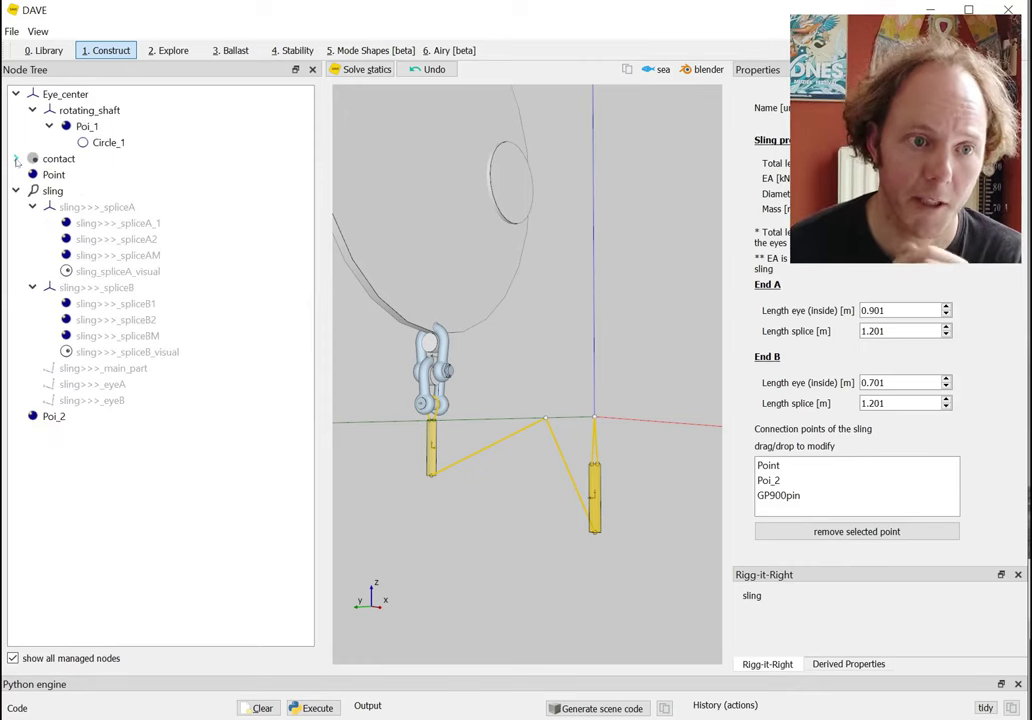
{"action": "left_click", "coordinate": [16, 190]}
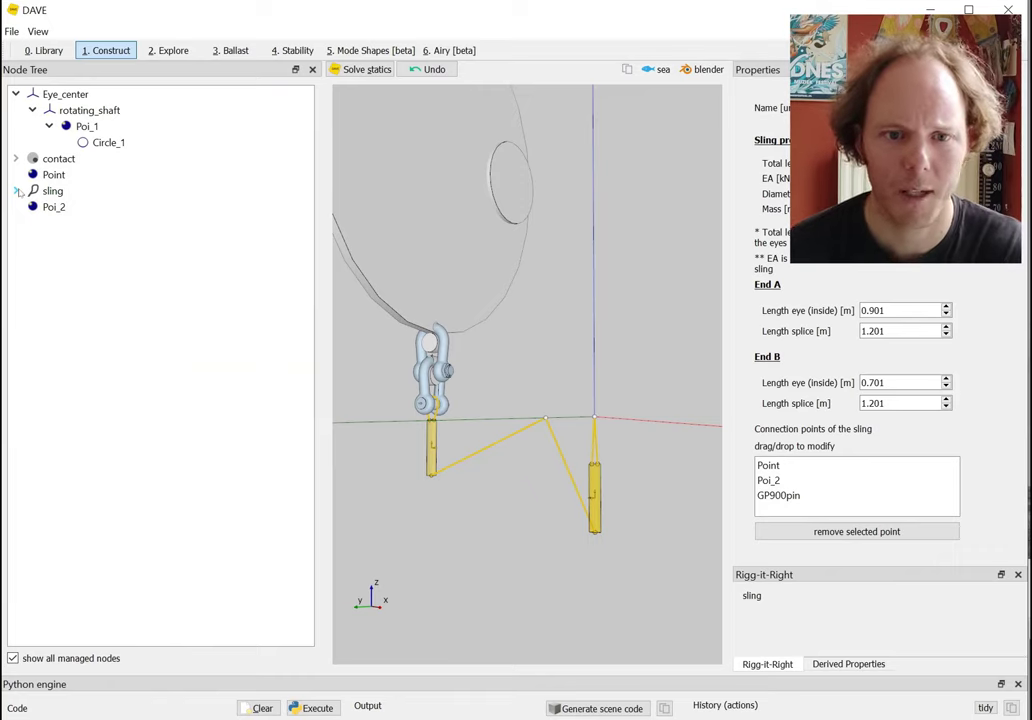
{"action": "left_click_drag", "start_coordinate": [360, 223], "coordinate": [406, 235]}
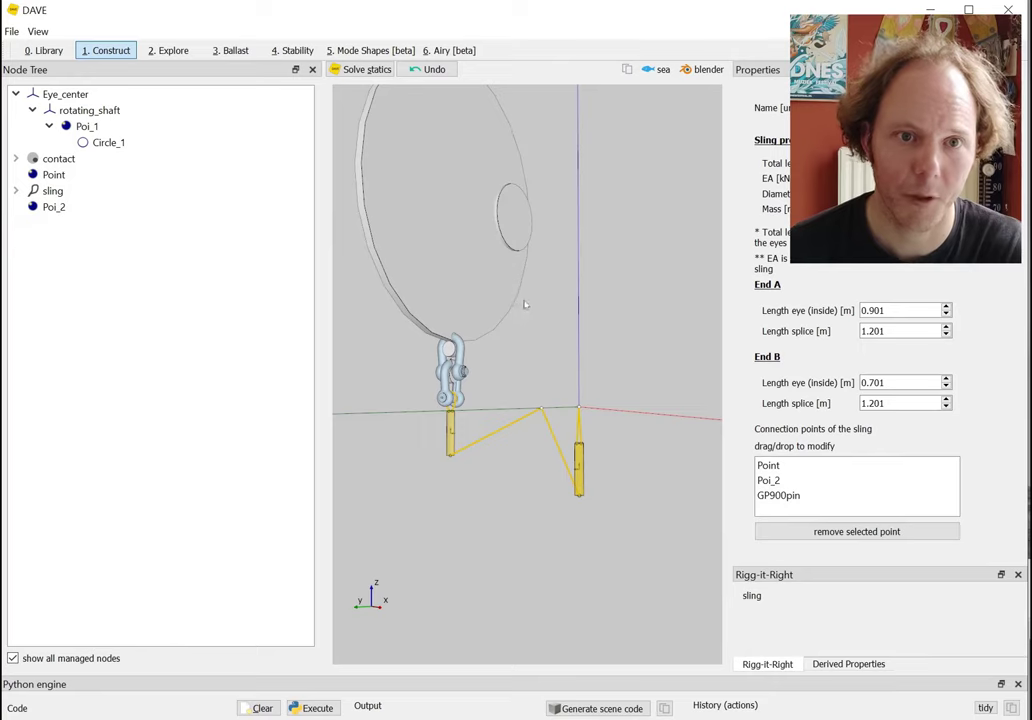
{"action": "left_click_drag", "start_coordinate": [525, 300], "coordinate": [512, 325]}
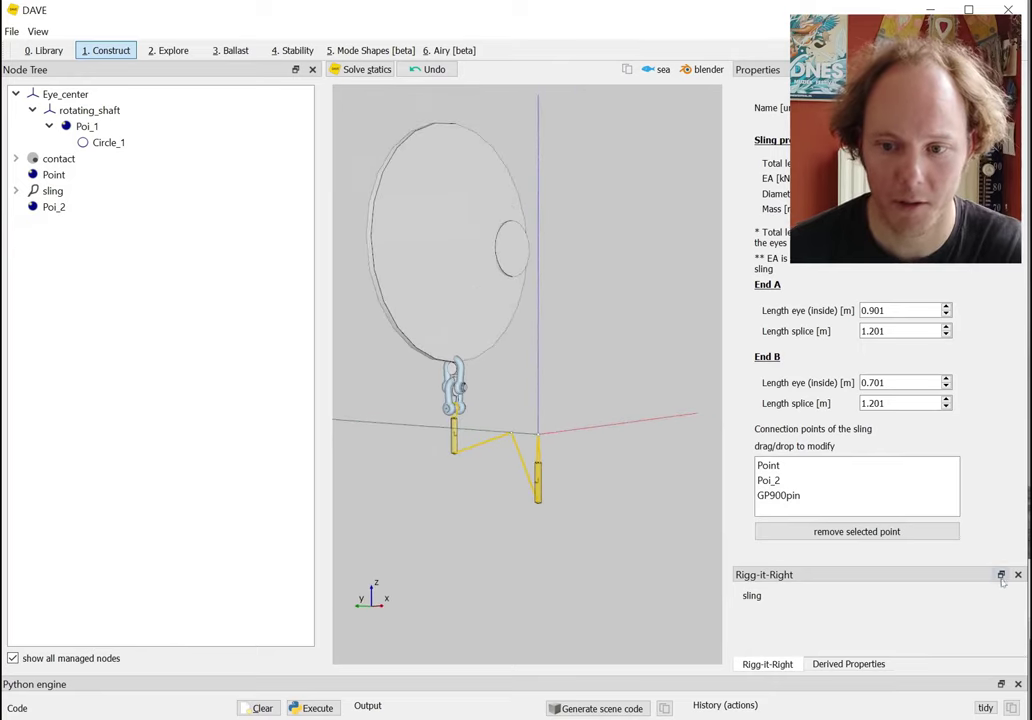
Undock Rigg-it-Right into a floating window, make it taller and place it clear of the 3D model.
{"action": "left_click_drag", "start_coordinate": [998, 576], "coordinate": [694, 145]}
{"action": "left_click_drag", "start_coordinate": [641, 220], "coordinate": [641, 622]}
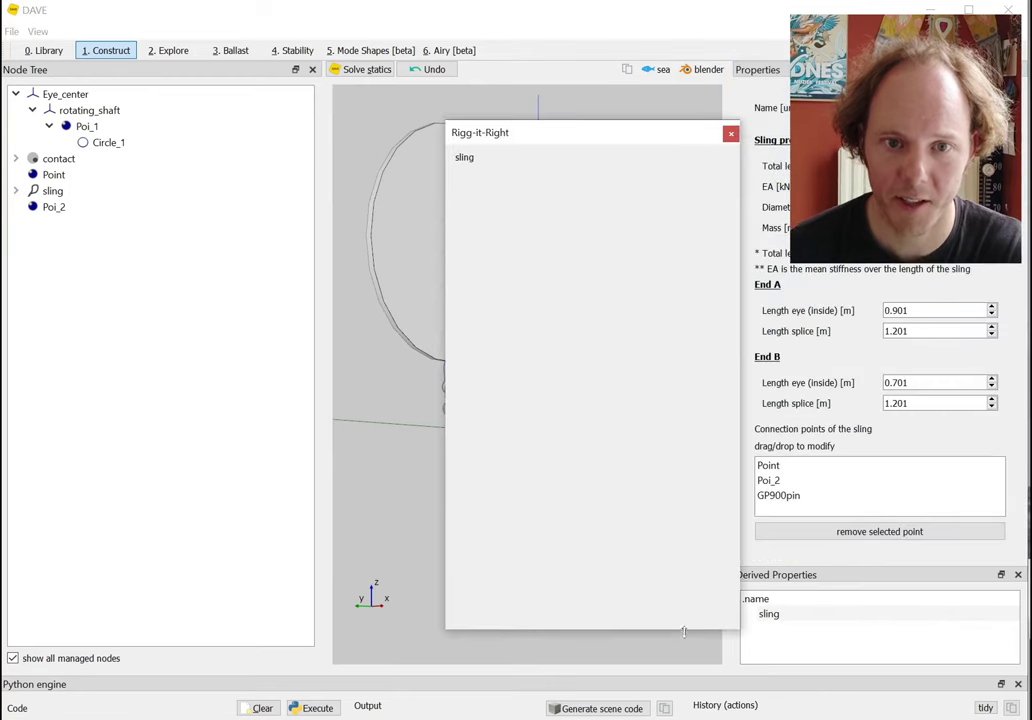
{"action": "left_click_drag", "start_coordinate": [560, 137], "coordinate": [753, 133]}
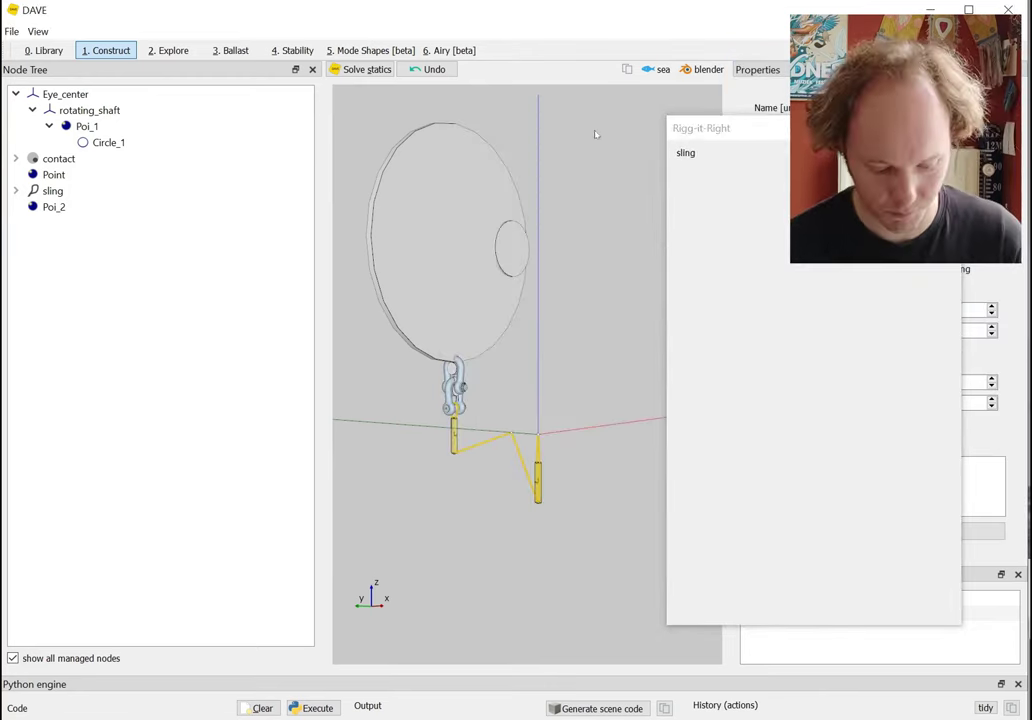
Clear the selection, narrow the floating Rigg-it-Right window and create a GP 300 shackle named "name".
{"action": "left_click", "coordinate": [597, 134]}
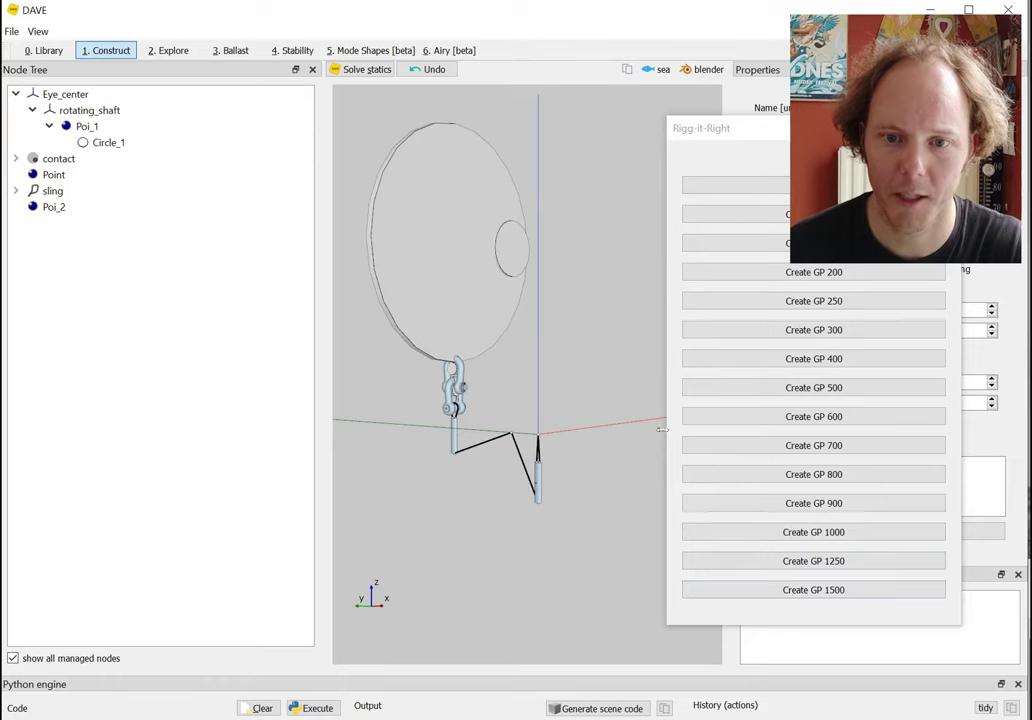
{"action": "left_click_drag", "start_coordinate": [669, 438], "coordinate": [743, 424]}
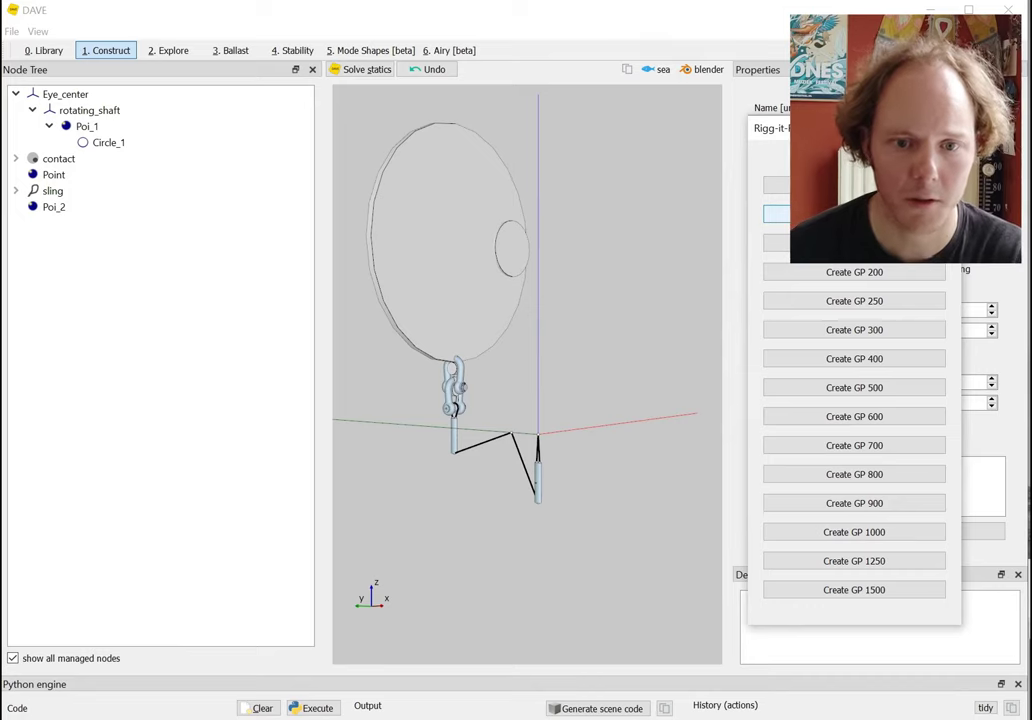
{"action": "left_click", "coordinate": [835, 335]}
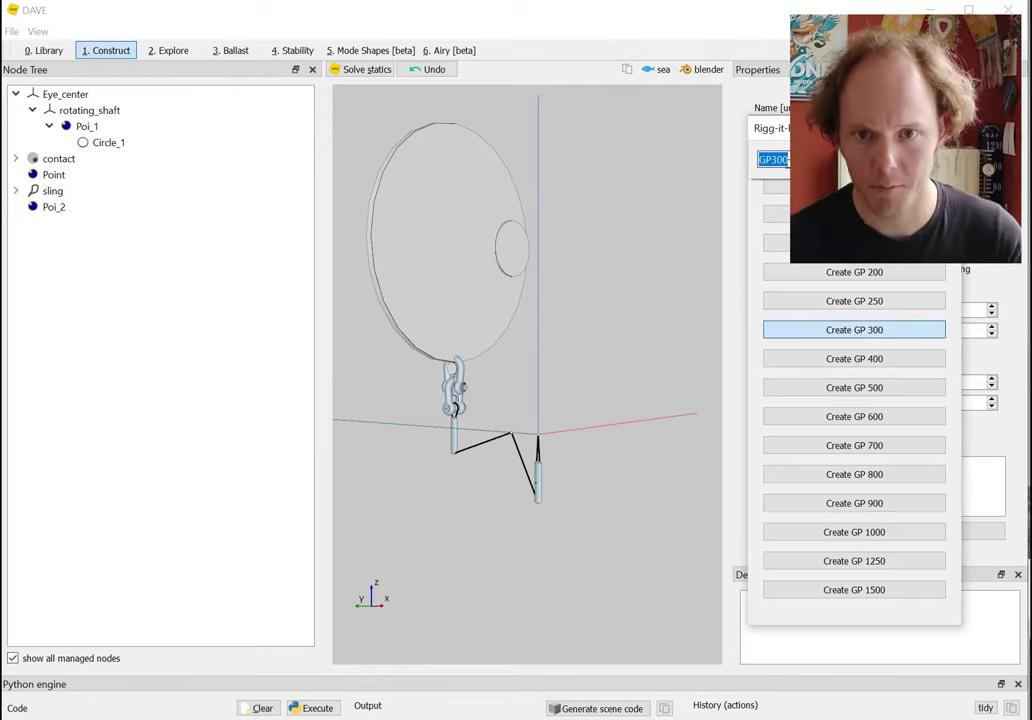
{"action": "type", "text": "name"}
{"action": "key", "text": "Return"}
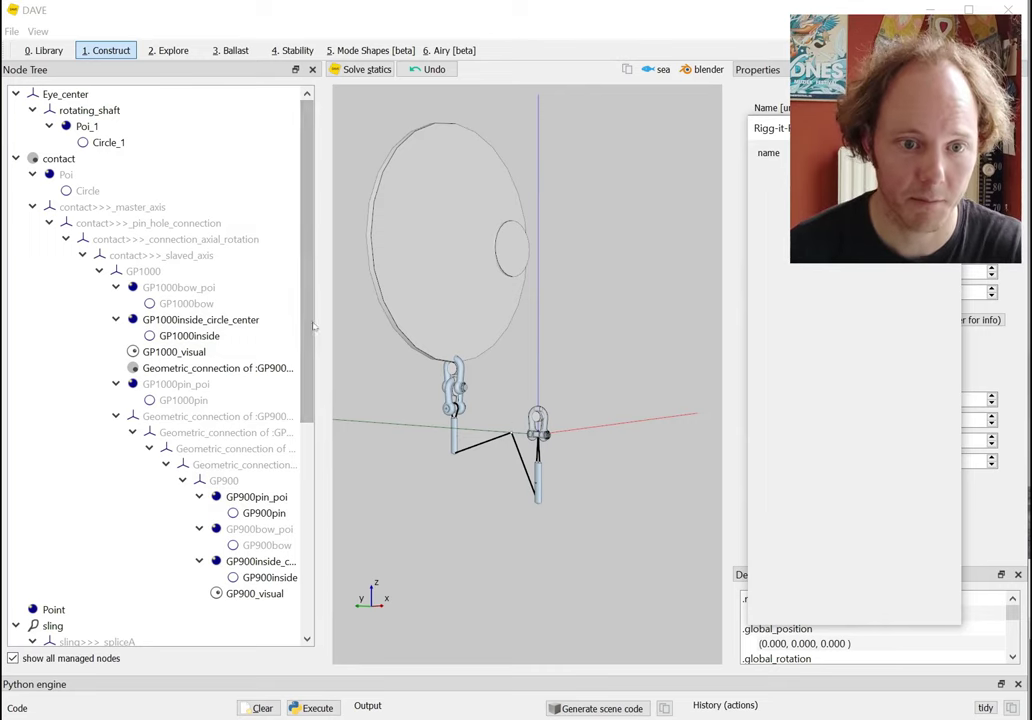
Select the new shackle's axis in the node tree, set its position to 2, 0, 0 and dock Rigg-it-Right again.
{"action": "left_click_drag", "start_coordinate": [307, 330], "coordinate": [214, 536]}
{"action": "scroll", "coordinate": [219, 532], "scroll_direction": "down", "scroll_amount": 1}
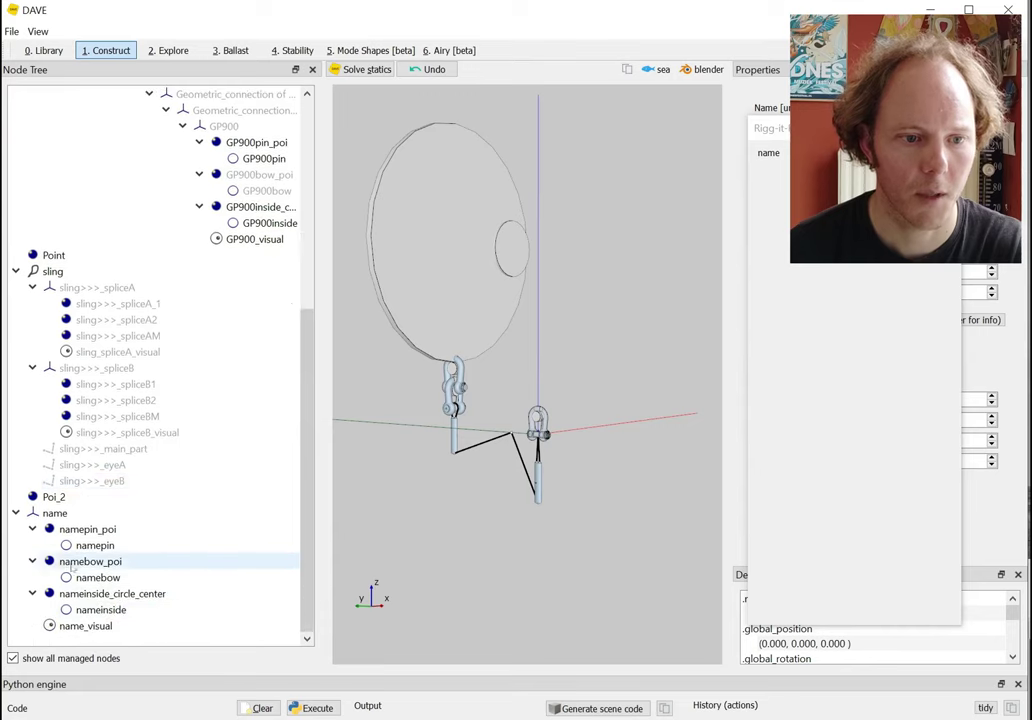
{"action": "left_click", "coordinate": [60, 514]}
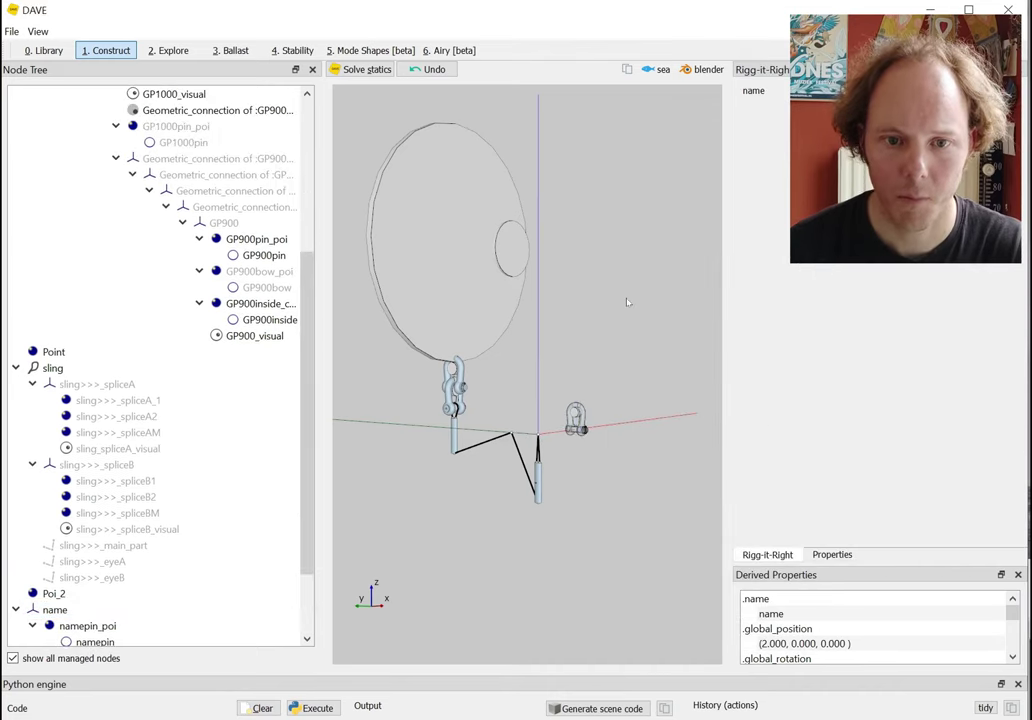
Select nameinside, Poi_2 and GP1000inside together and create a cable with sheaves named "cable" through them.
{"action": "scroll", "coordinate": [622, 445], "scroll_direction": "up", "scroll_amount": 5}
{"action": "left_click_drag", "start_coordinate": [615, 387], "coordinate": [576, 414]}
{"action": "left_click", "coordinate": [575, 412]}
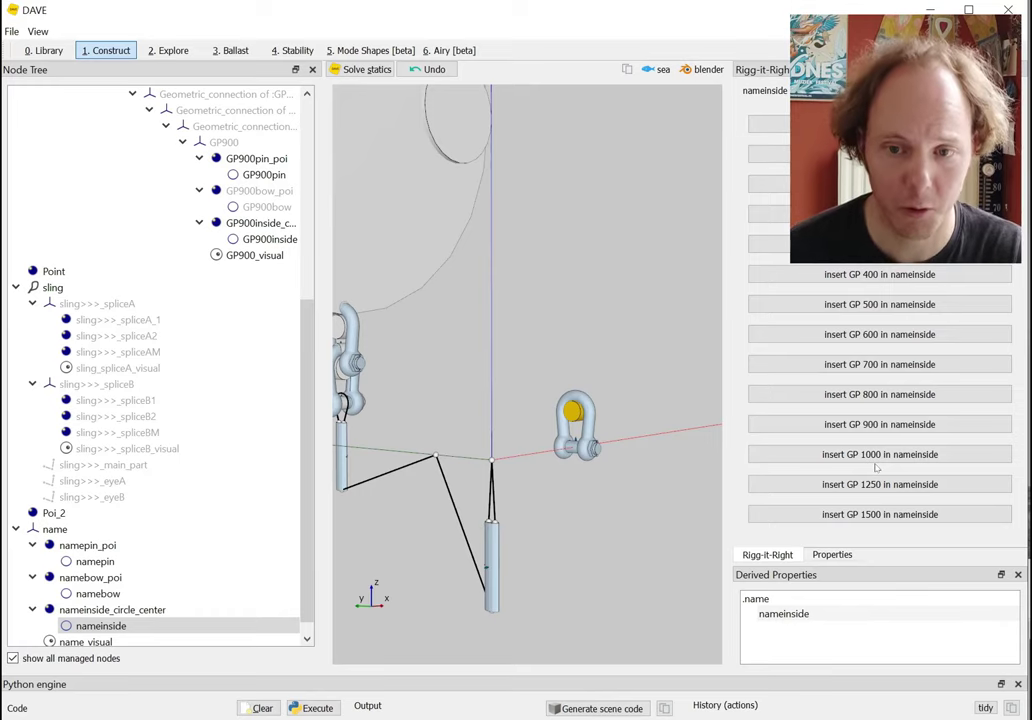
{"action": "left_click_drag", "start_coordinate": [620, 246], "coordinate": [625, 262]}
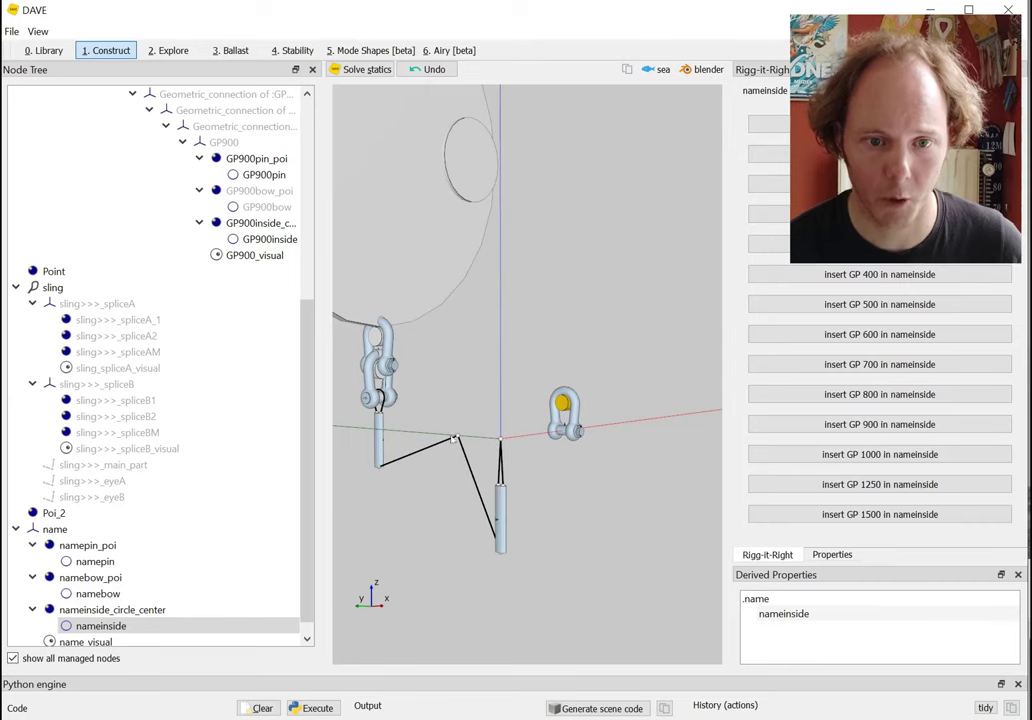
{"action": "left_click", "coordinate": [370, 355]}
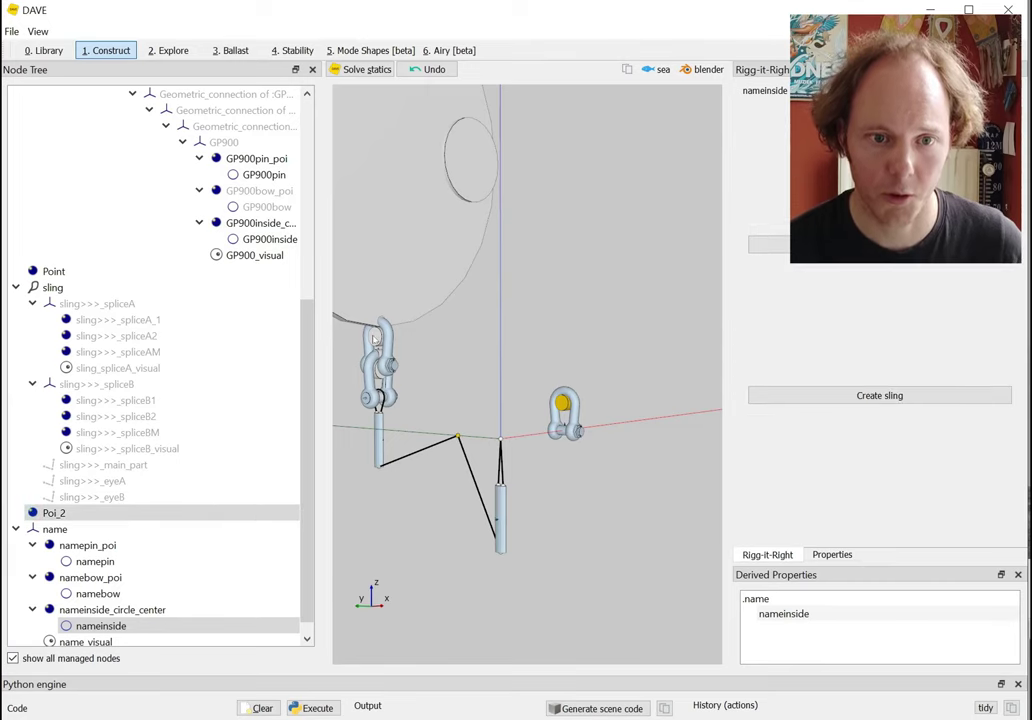
{"action": "left_click", "coordinate": [375, 338]}
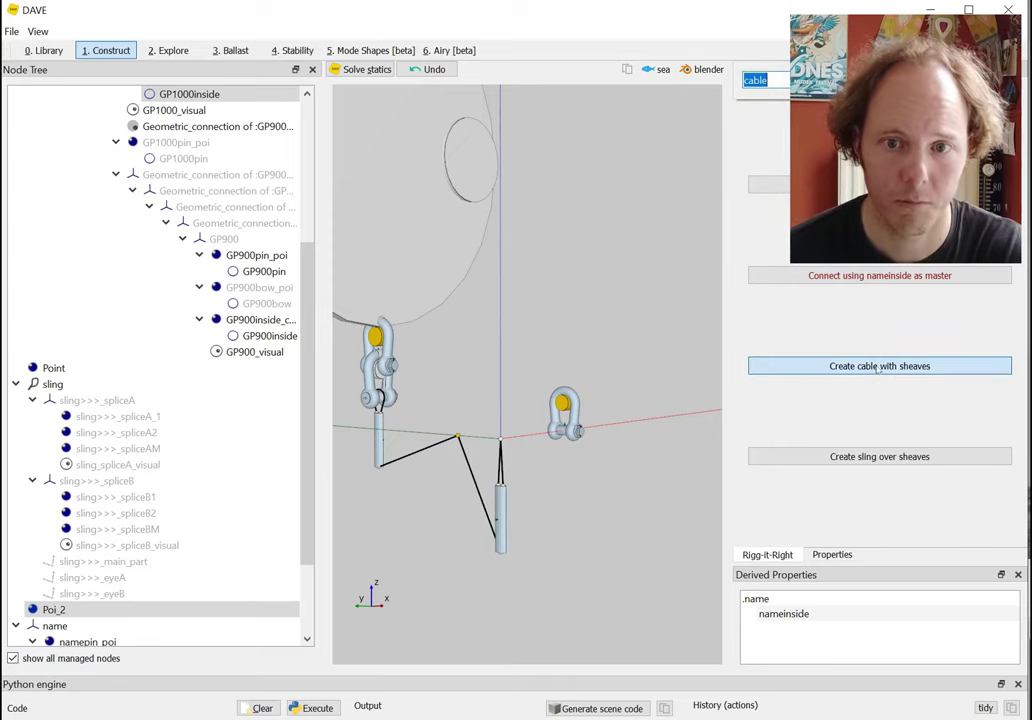
{"action": "left_click", "coordinate": [877, 367]}
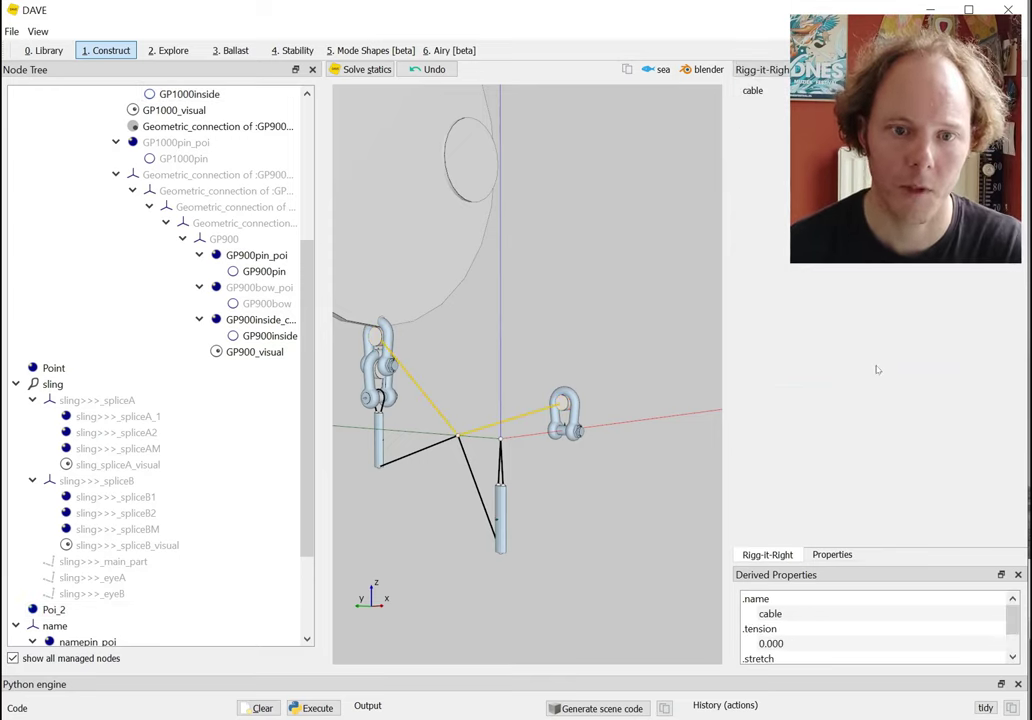
Reorder the new cable's connection points so that Poi_2 comes after GP1000inside, and view the rerouted cable.
{"action": "left_click", "coordinate": [410, 380]}
{"action": "left_click", "coordinate": [413, 381]}
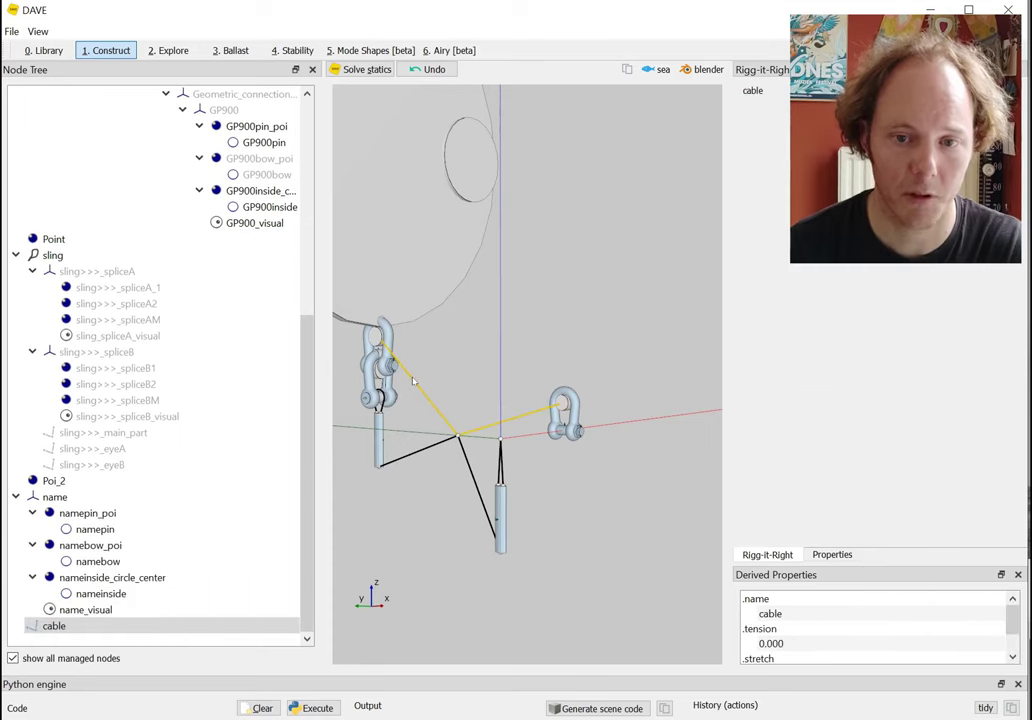
{"action": "left_click", "coordinate": [832, 555]}
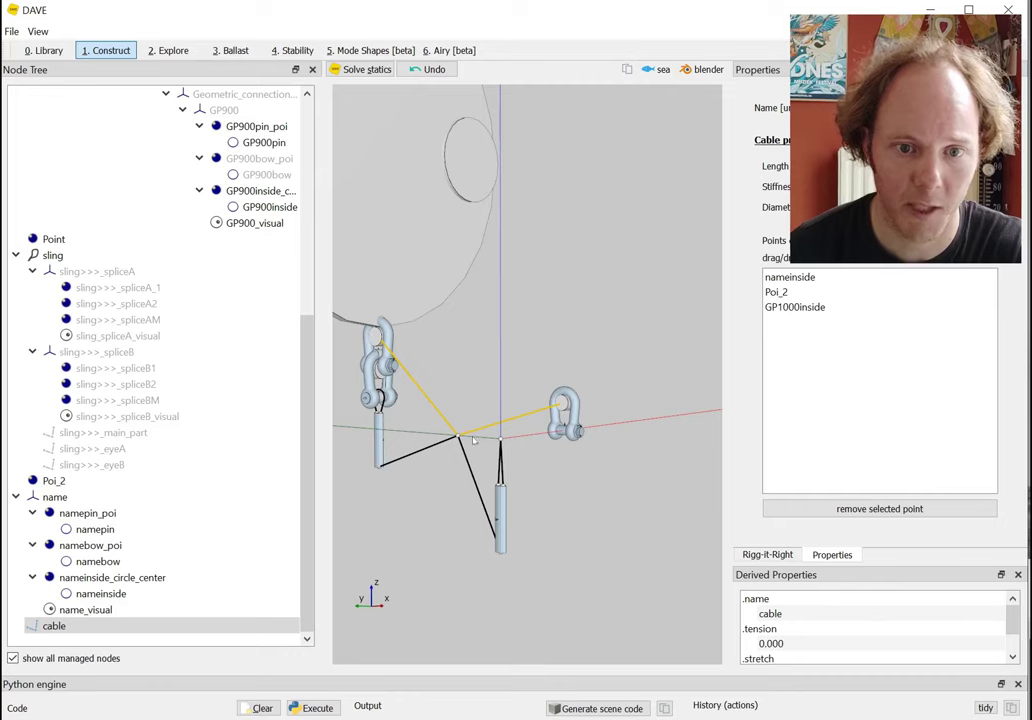
{"action": "left_click", "coordinate": [786, 306]}
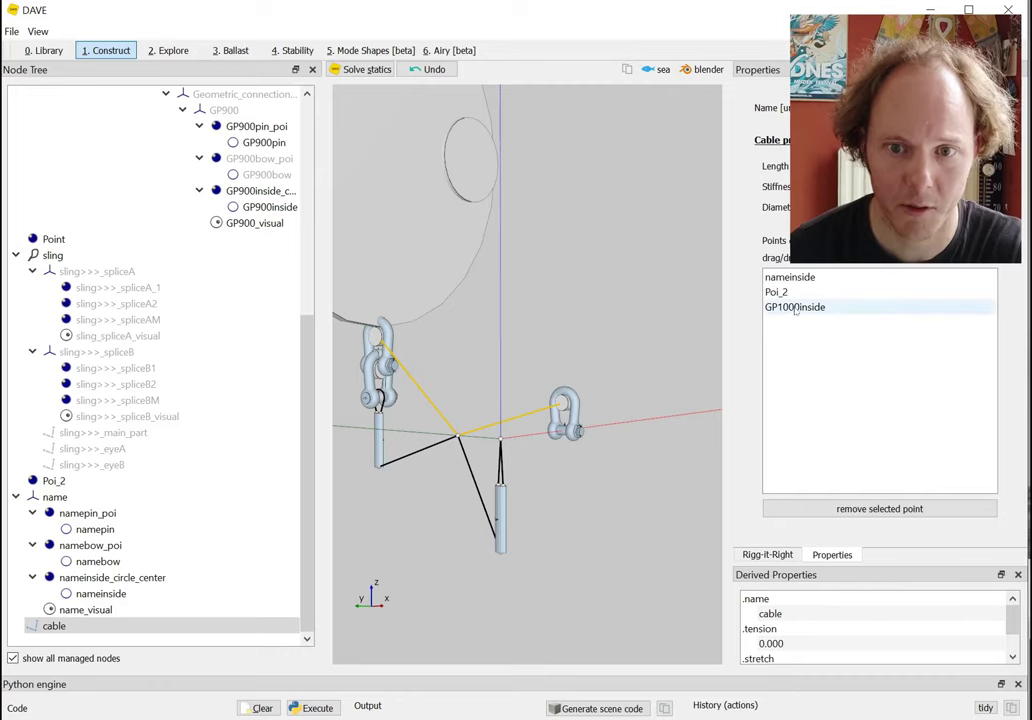
{"action": "left_click_drag", "start_coordinate": [781, 291], "coordinate": [790, 318]}
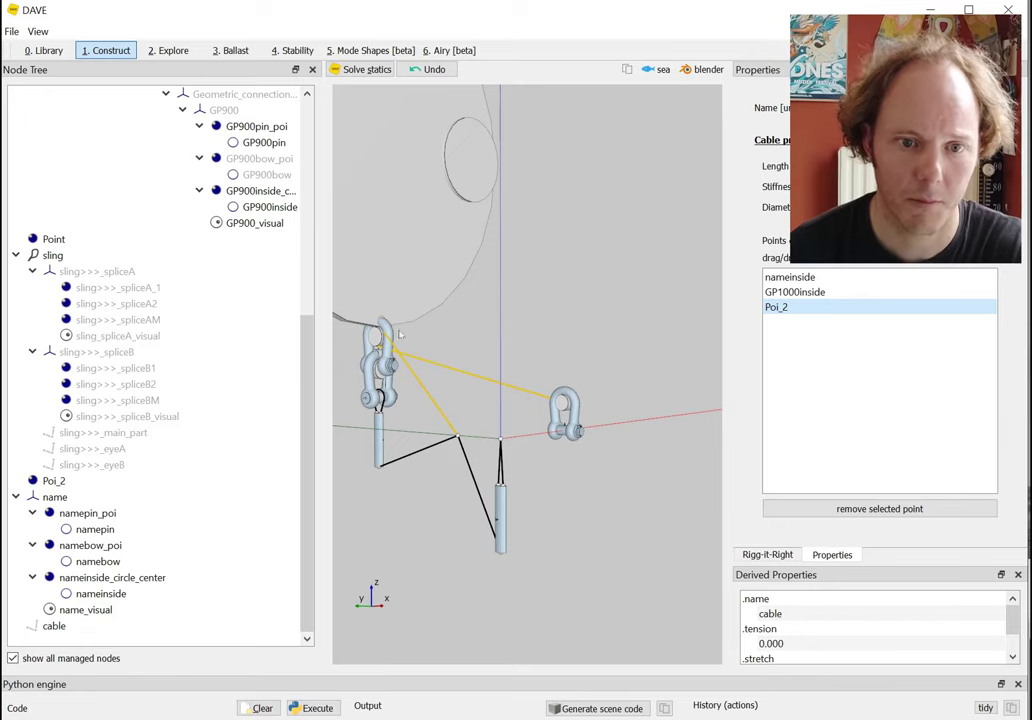
{"action": "left_click_drag", "start_coordinate": [511, 353], "coordinate": [489, 323]}
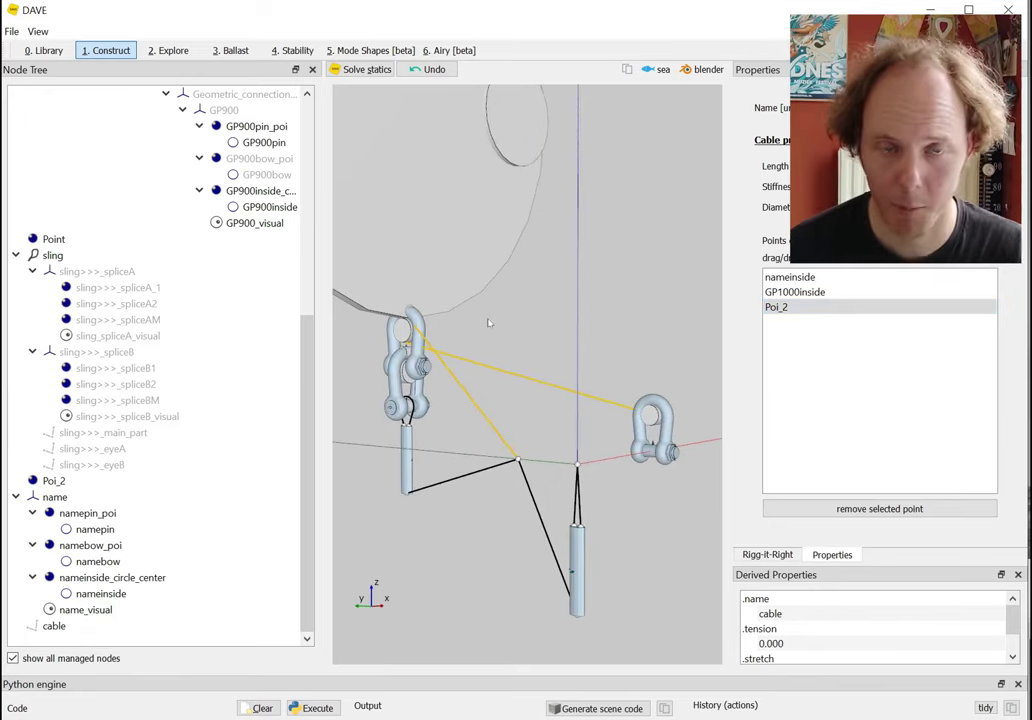